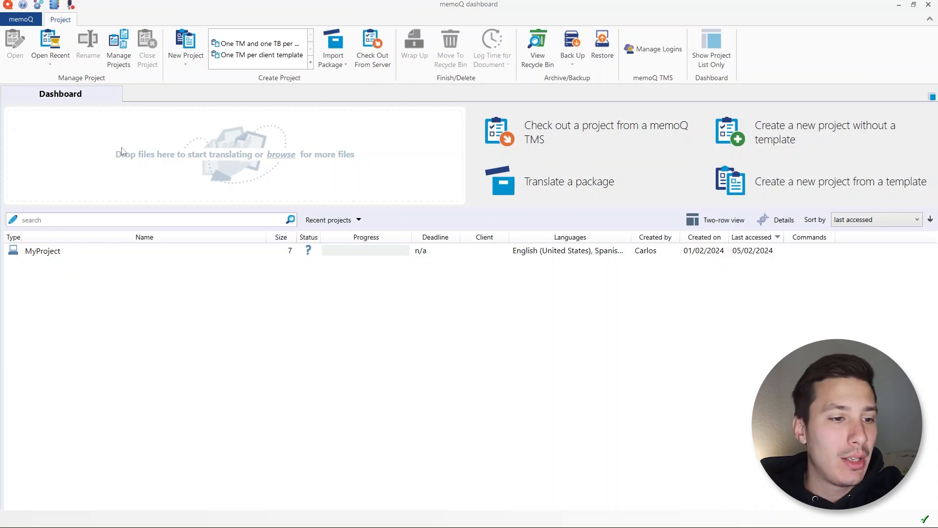
- Open MyProject, check its documents to translate, and bring up the filter configurations in the Resource Console
double_click(49, 256)
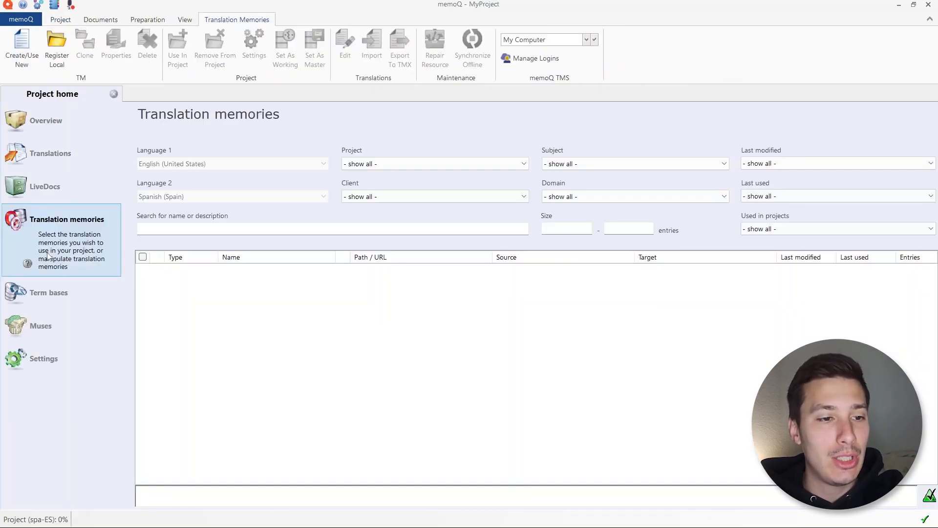
click(50, 157)
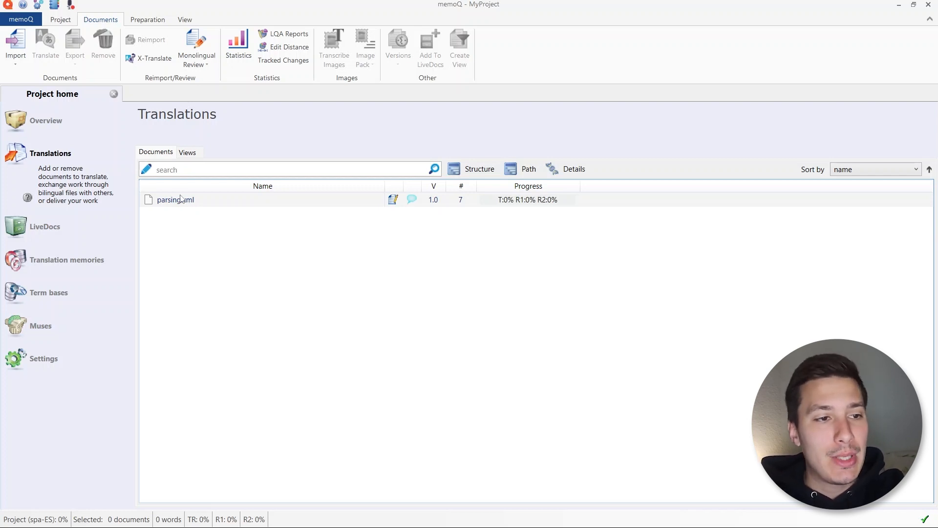
click(22, 21)
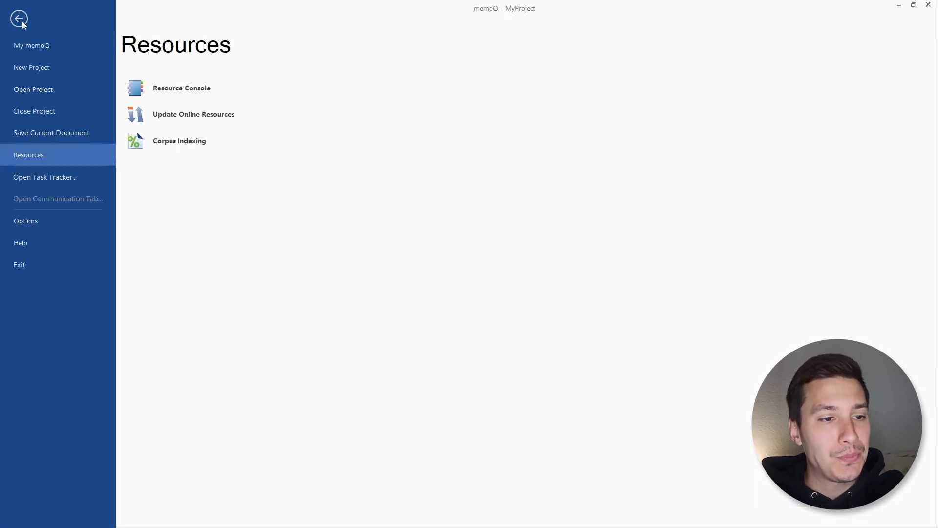
click(188, 89)
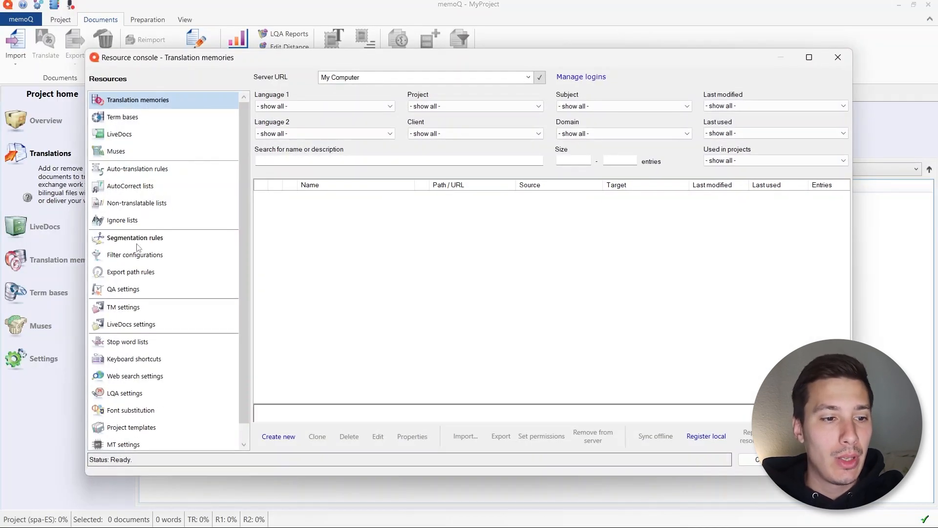
click(129, 258)
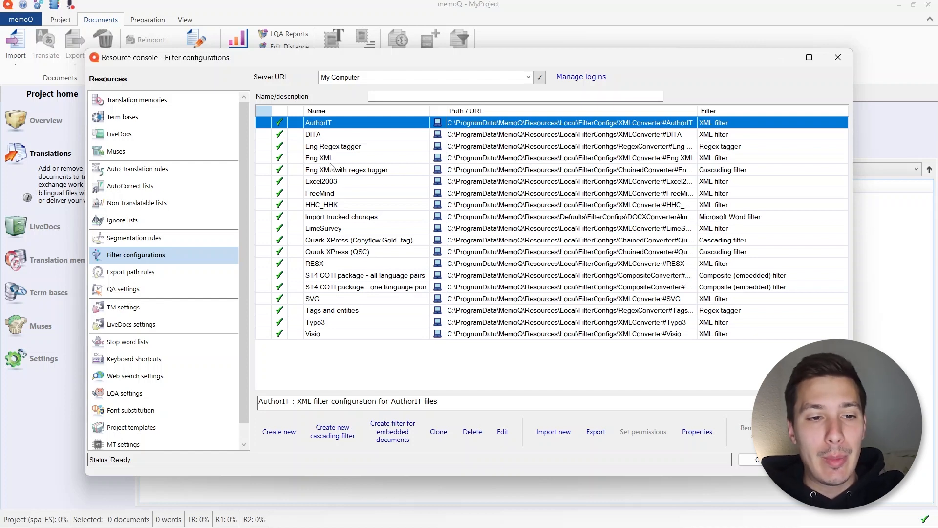
- Look over the existing Eng Regex tagger, Eng XML and Eng XML with regex tagger filter configurations
click(326, 147)
shift+click(326, 170)
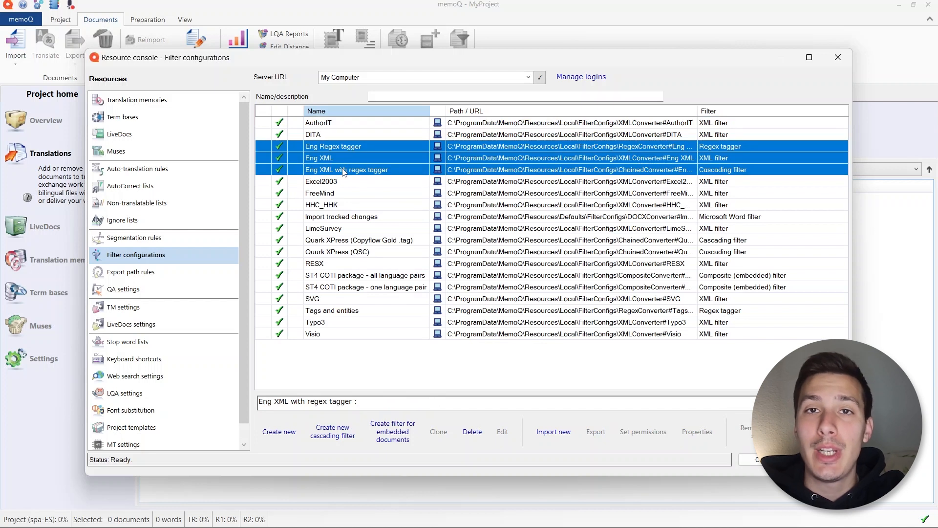
click(363, 148)
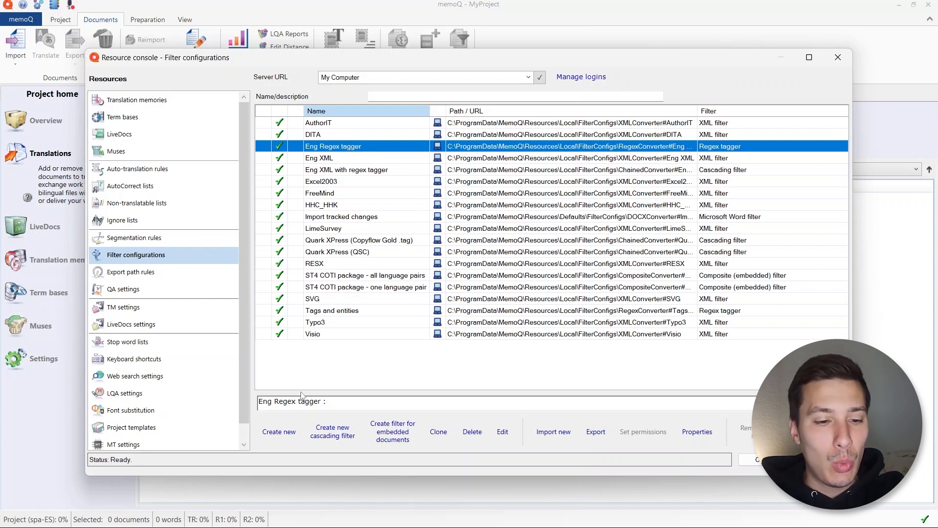
- Create a new filter configuration named Eng TXT based on the Regex text filter
click(278, 432)
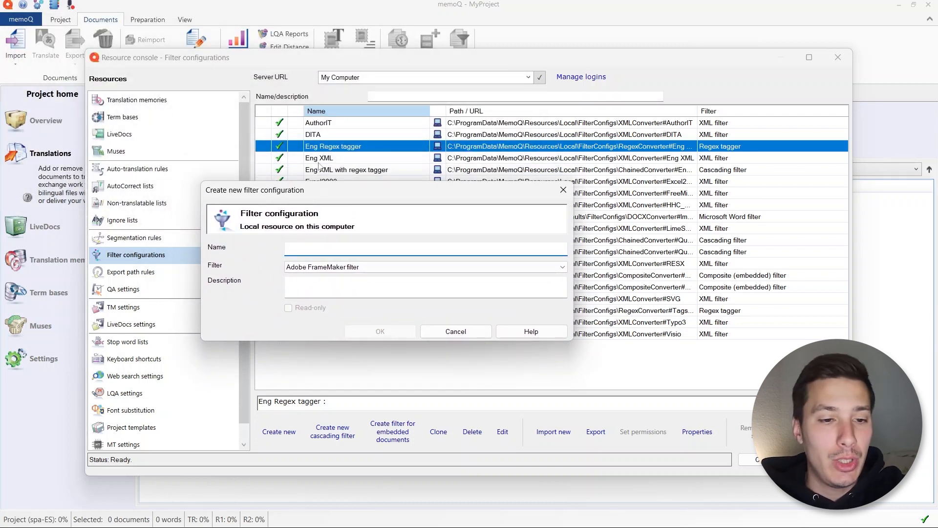
text(En)
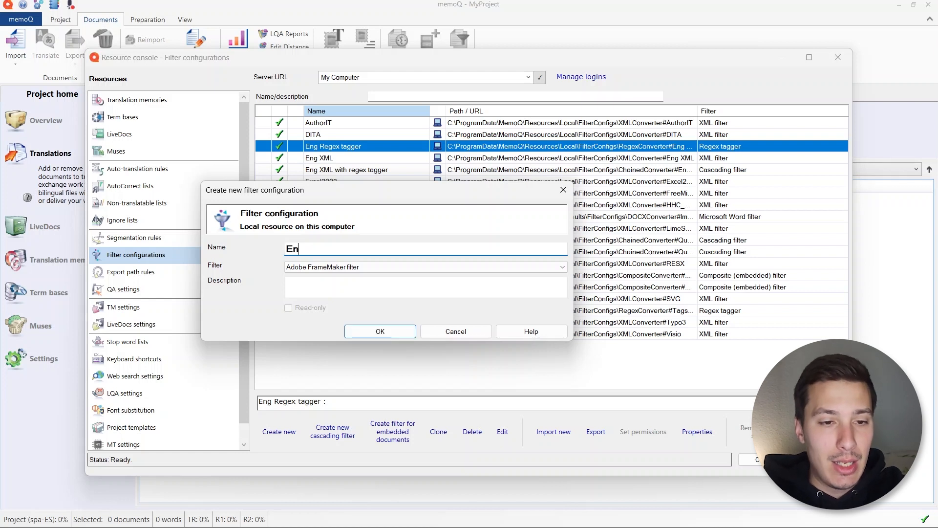
text(g TXT)
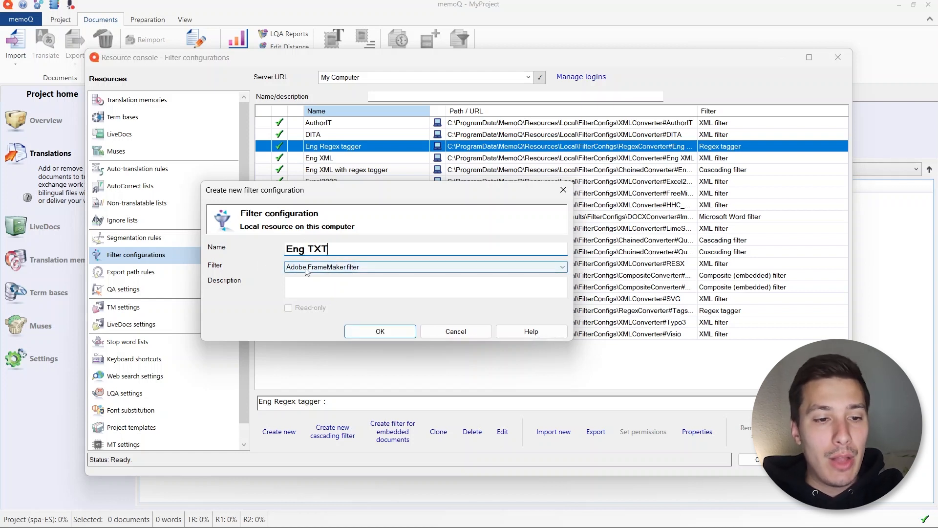
click(360, 268)
scroll(322, 352, down, 2)
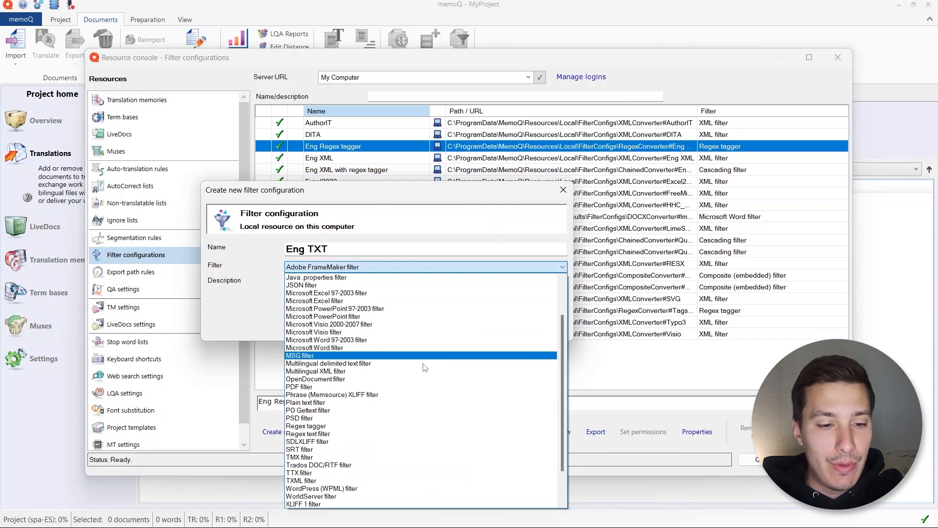
click(323, 435)
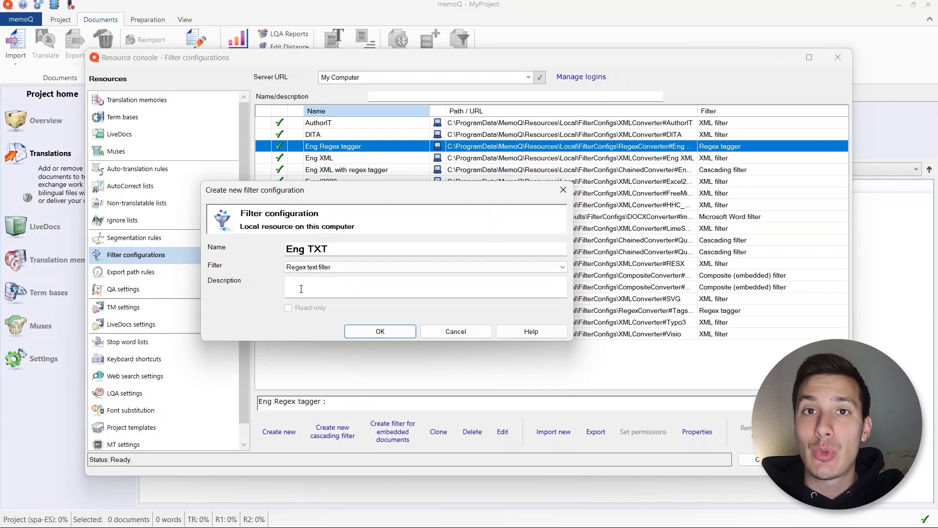
click(379, 332)
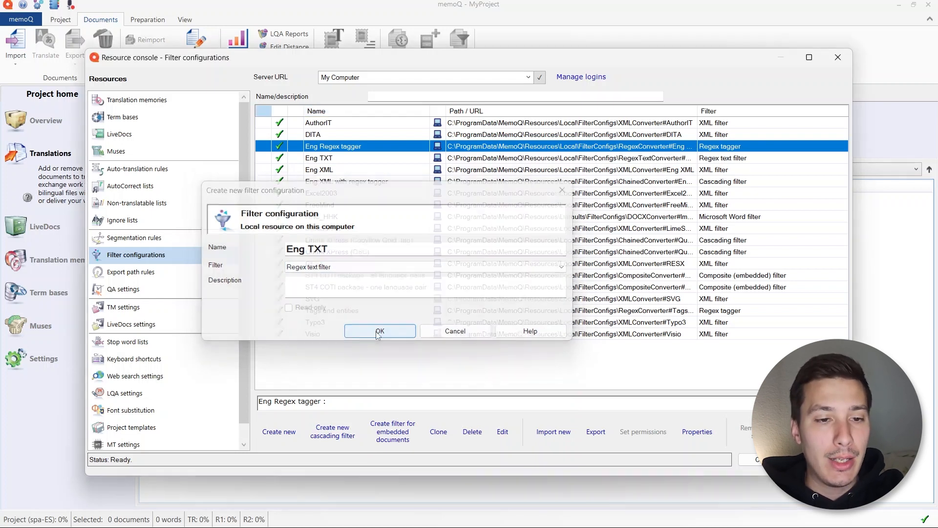
- Add parsing.txt as a reference file in the Eng TXT configuration and open its paragraph rules
click(322, 158)
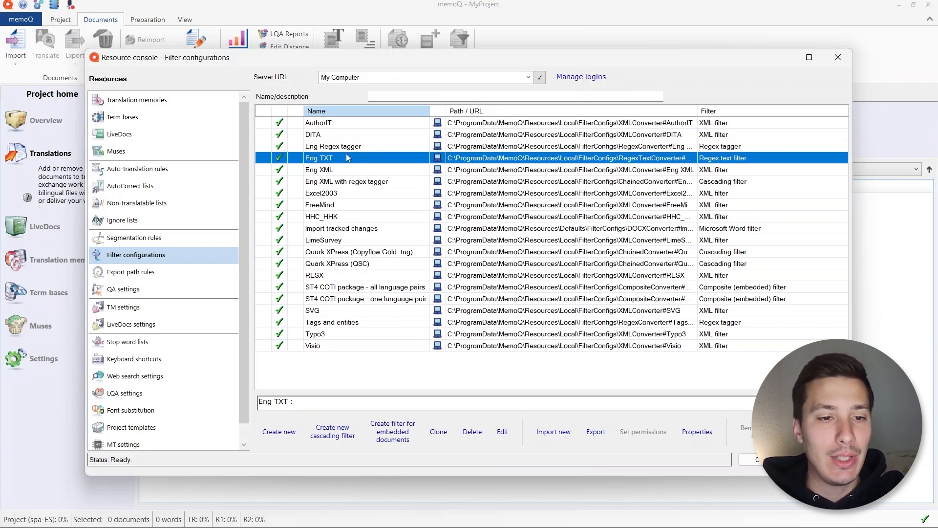
right_click(326, 161)
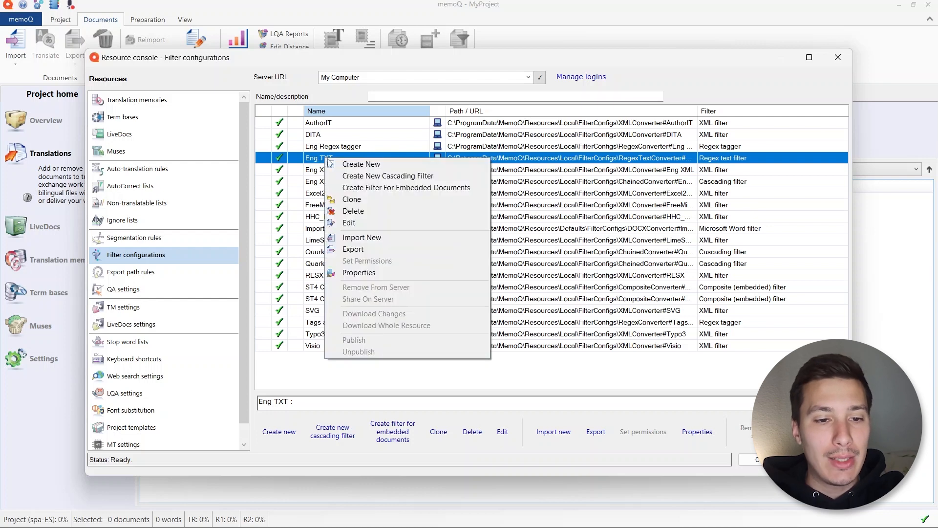
click(350, 223)
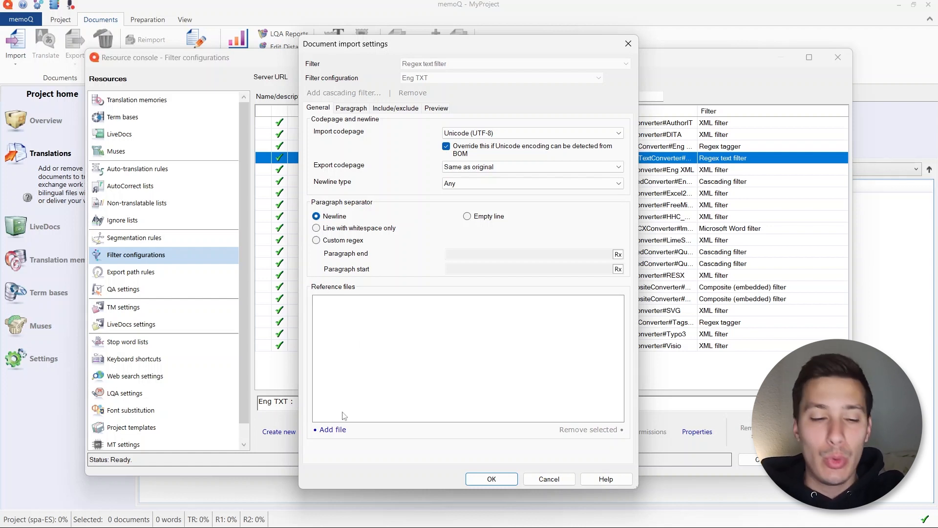
click(332, 430)
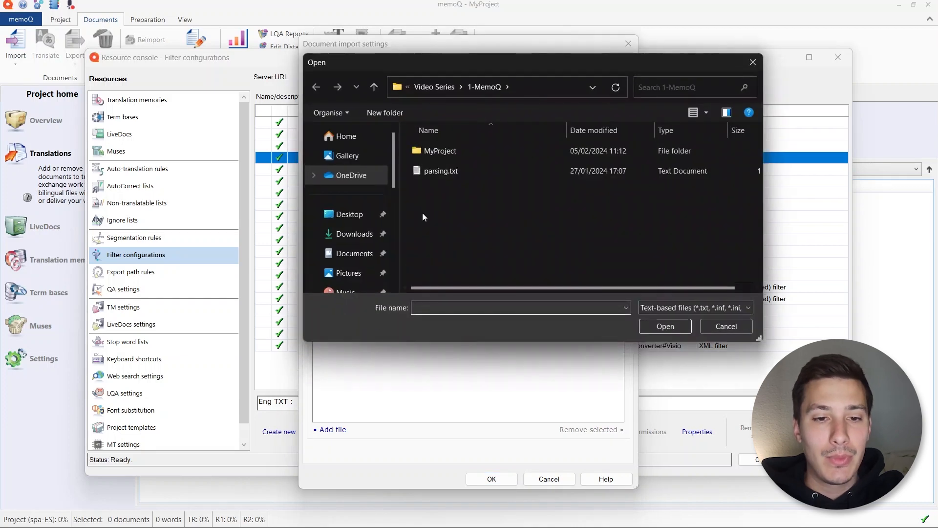
double_click(441, 171)
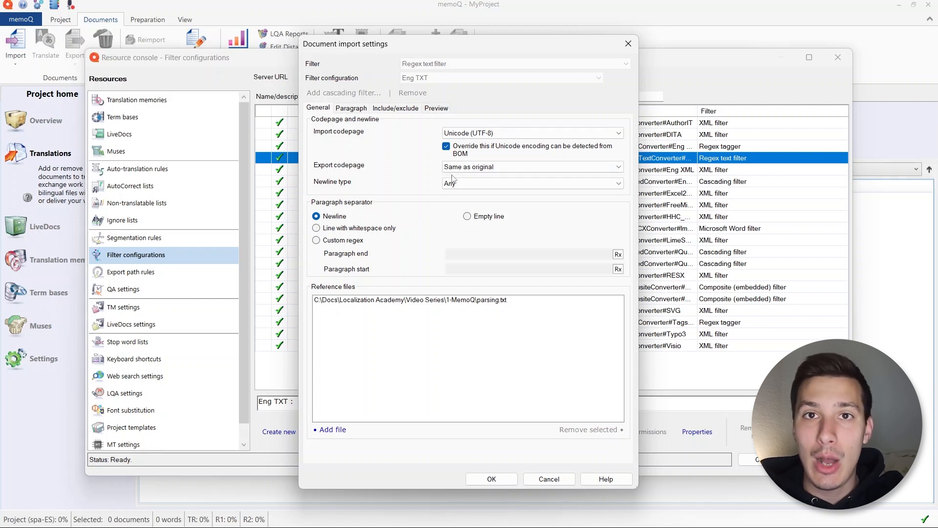
click(351, 108)
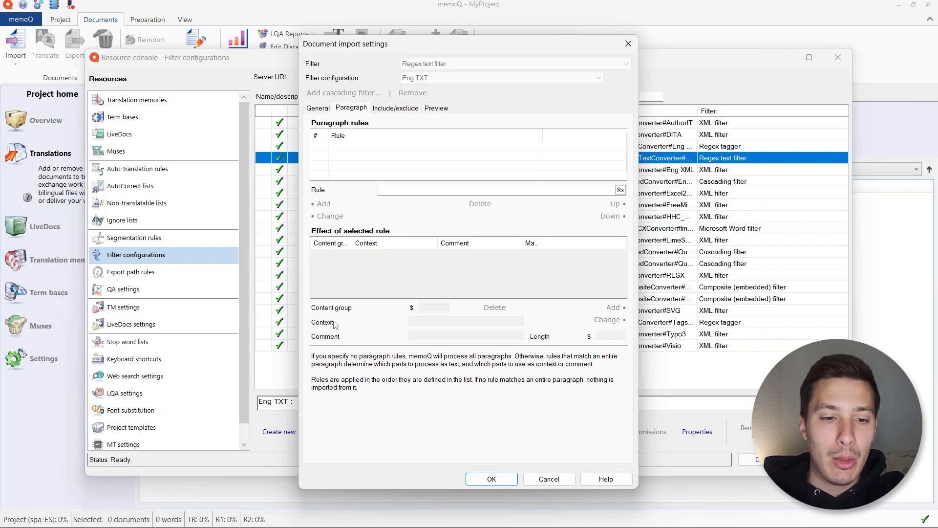
- Switch to parsing.txt in Notepad++ and examine the #set syntax and the variable names in the first lines
key(alt+Tab)
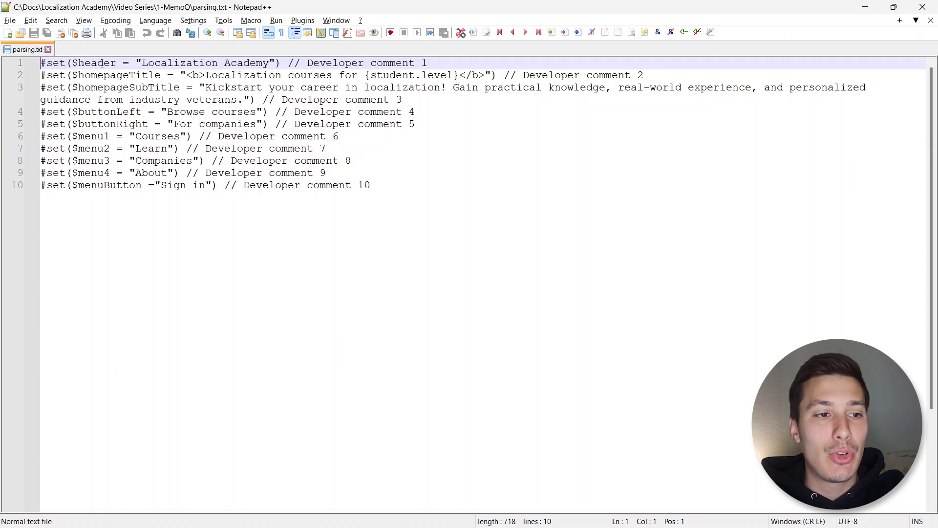
double_click(55, 64)
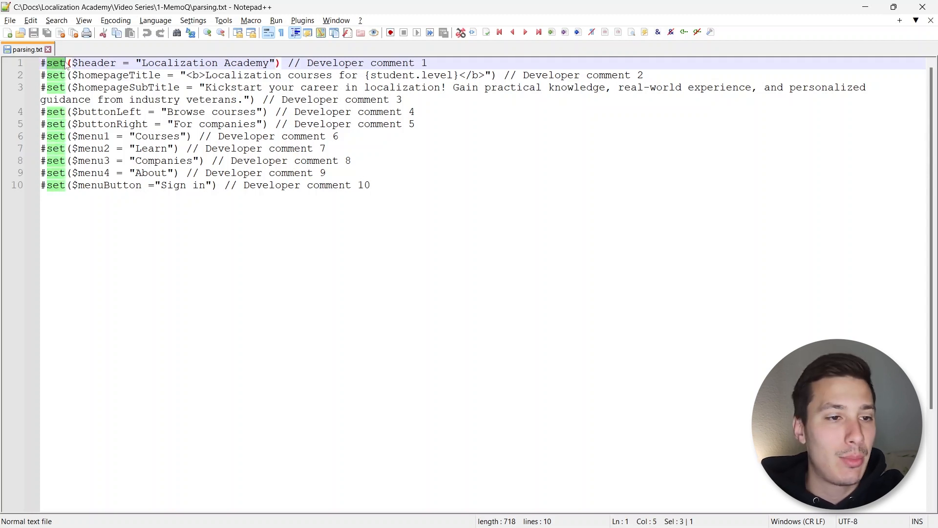
drag(72, 64, 162, 74)
drag(85, 88, 174, 87)
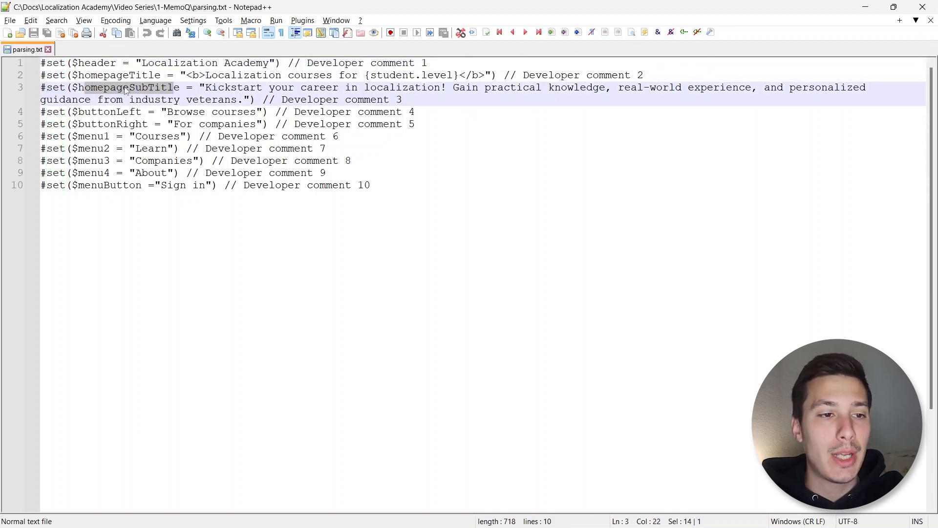
click(124, 89)
drag(121, 75, 163, 76)
click(118, 75)
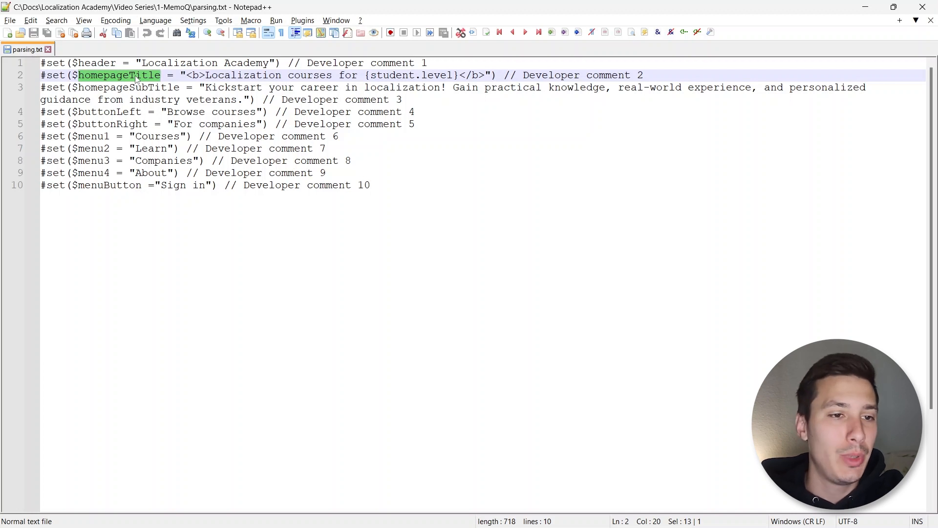
- Examine the quoted translatable strings in lines 1 to 4 and the developer comments in lines 1 to 3
drag(142, 62, 270, 62)
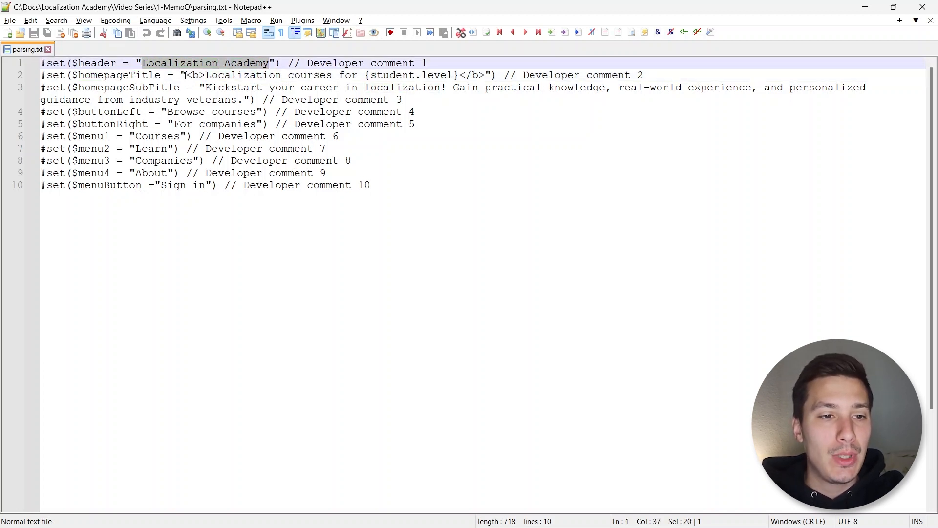
drag(186, 76, 485, 77)
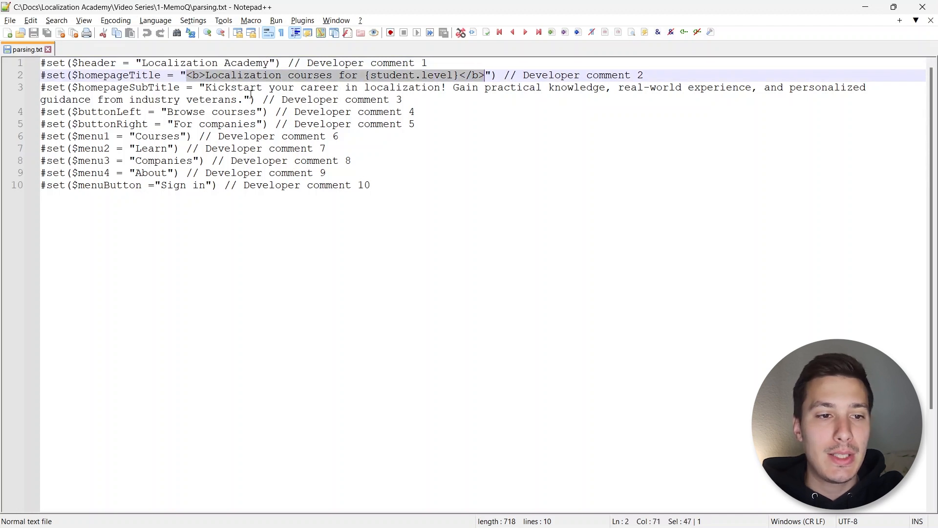
drag(205, 87, 244, 100)
drag(168, 112, 258, 116)
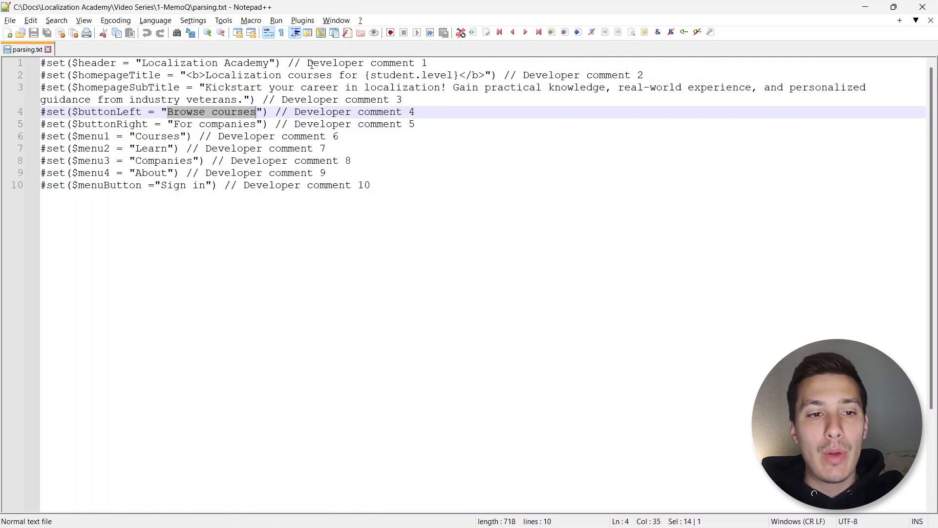
drag(308, 63, 428, 64)
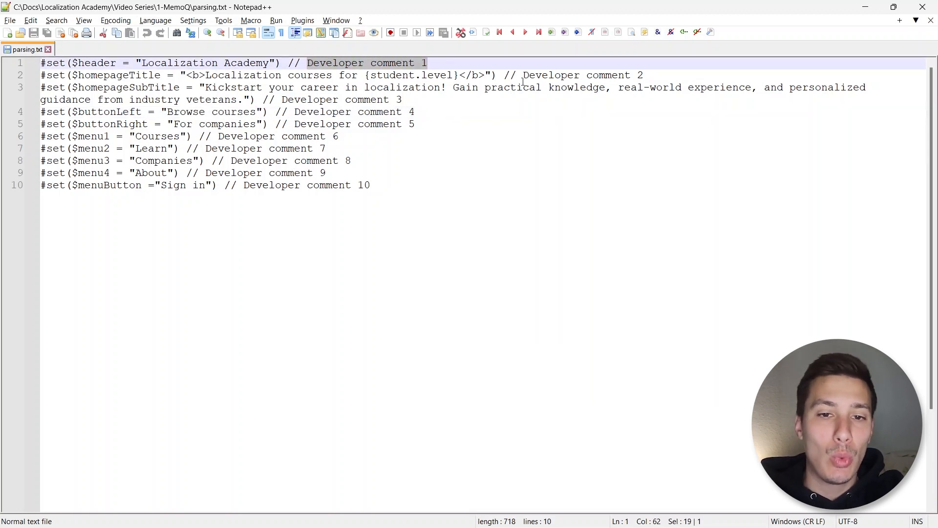
drag(530, 76, 644, 75)
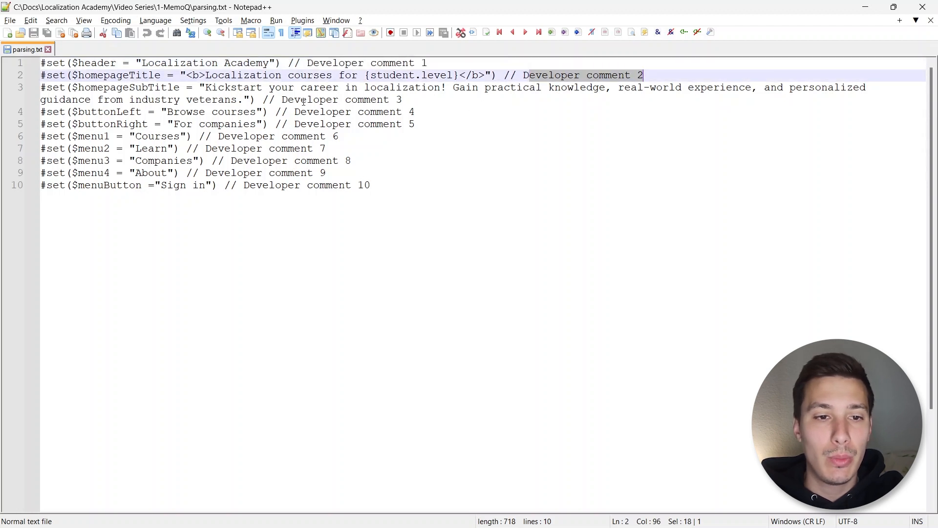
drag(283, 100, 402, 99)
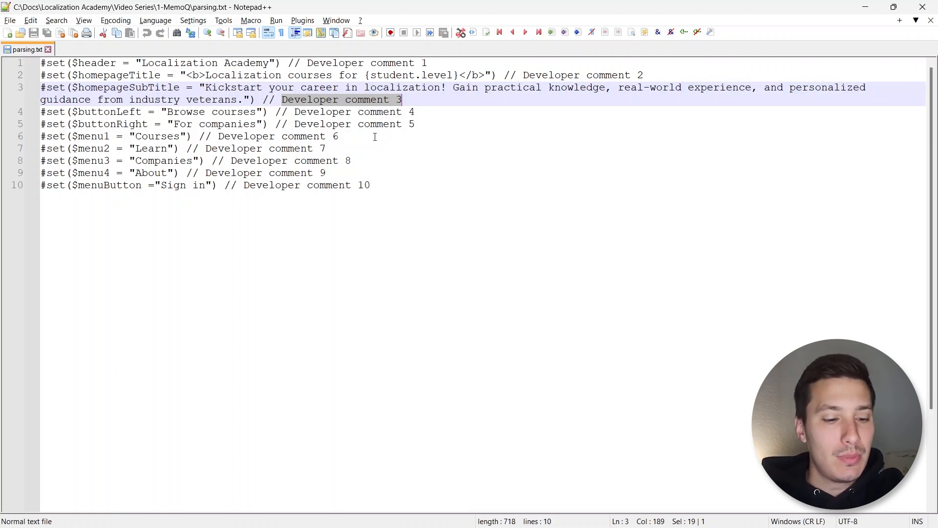
- Compare the Context and Comment settings of the paragraph rules in memoQ with the variable names and developer comments in parsing.txt
key(alt+Tab)
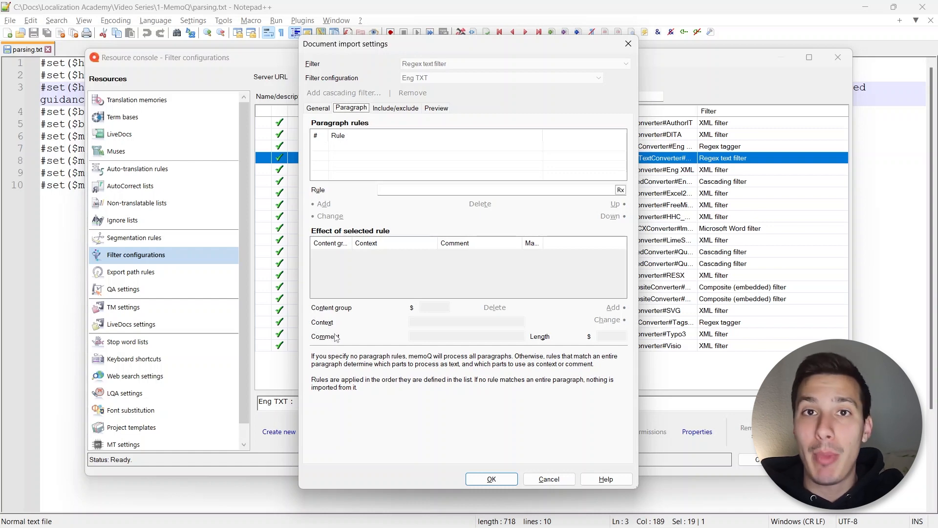
key(alt+Tab)
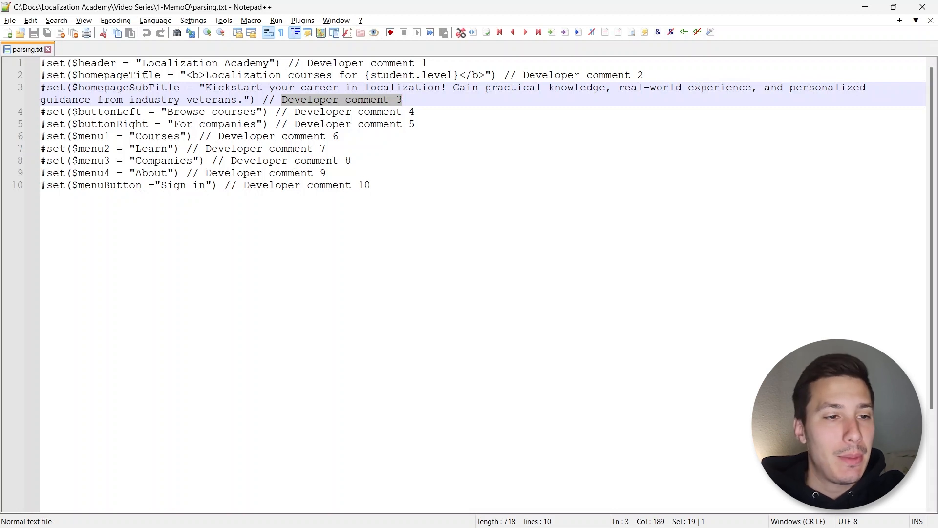
drag(79, 63, 163, 75)
drag(87, 87, 168, 88)
drag(308, 63, 433, 65)
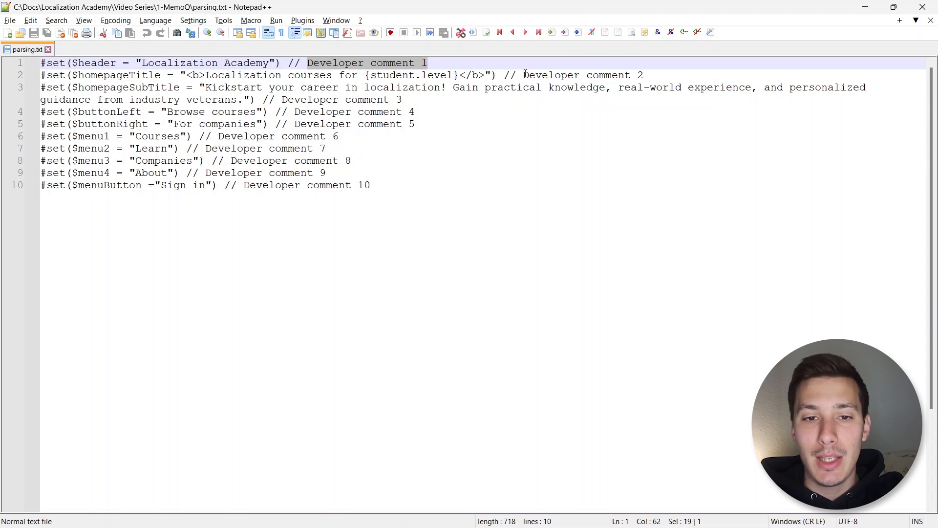
drag(524, 75, 654, 76)
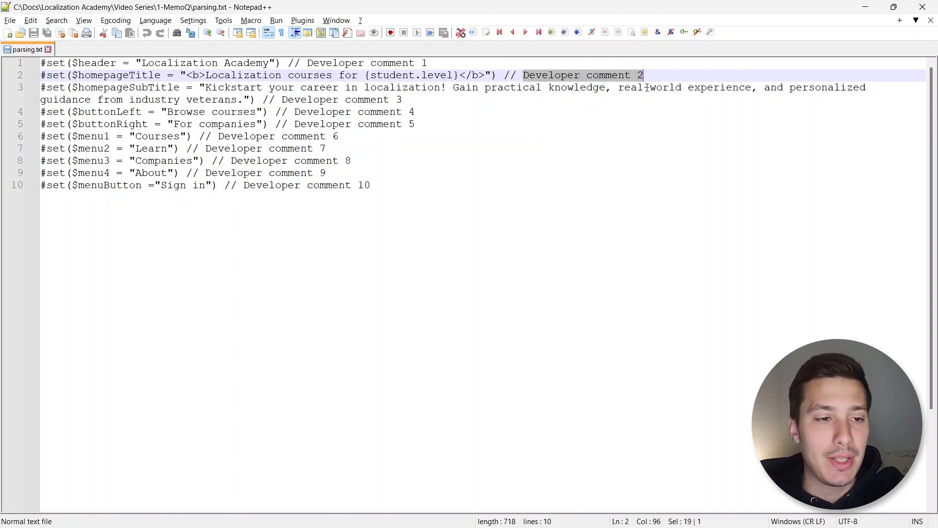
- Compare the paragraph Rule setting in memoQ with the full #set lines of parsing.txt that one regular expression must match
key(alt+Tab)
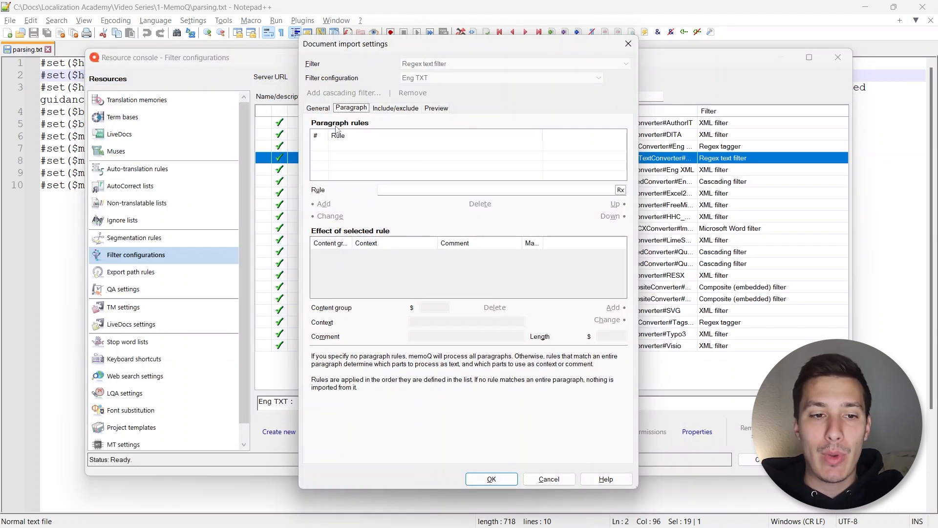
click(415, 186)
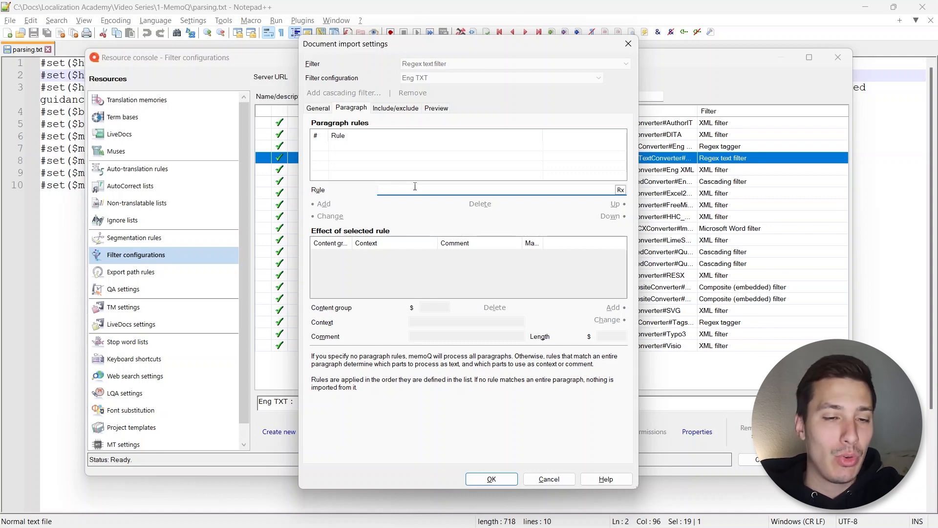
key(alt+Tab)
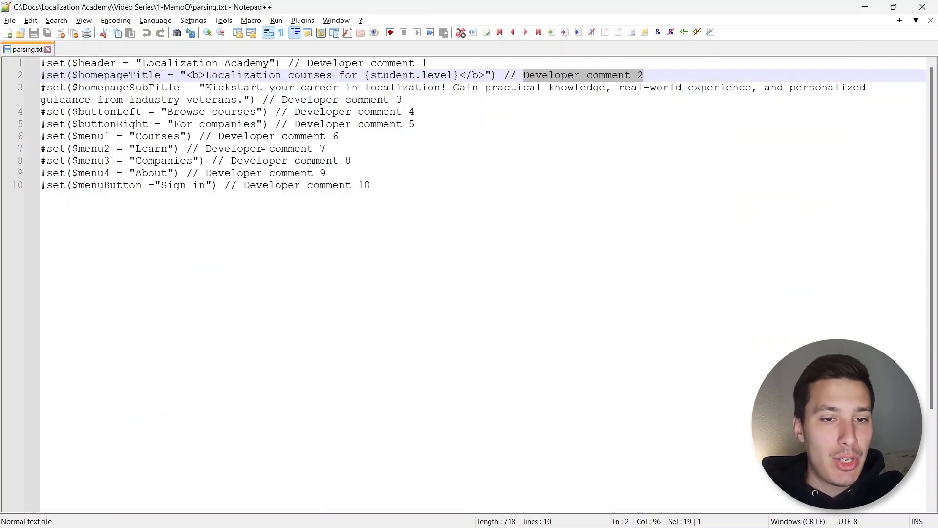
drag(428, 62, 41, 64)
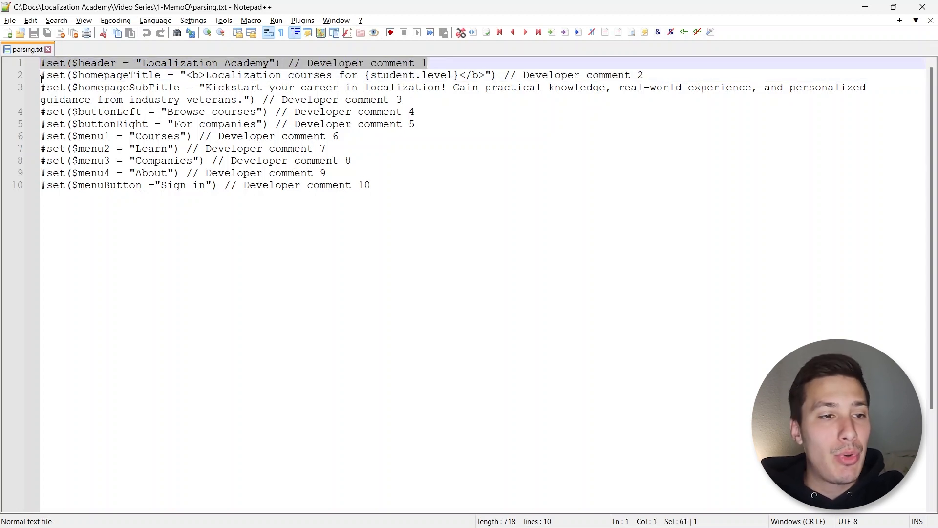
drag(42, 76, 644, 75)
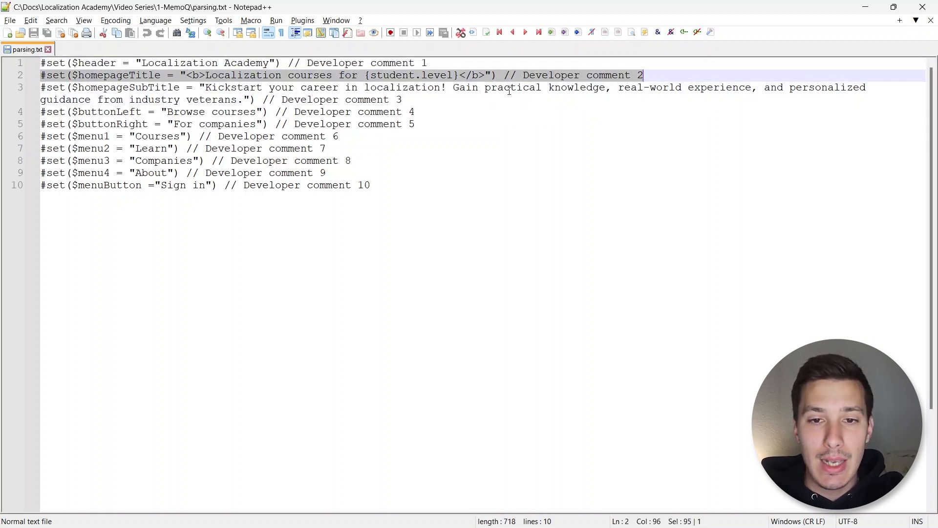
drag(402, 99, 445, 113)
click(444, 113)
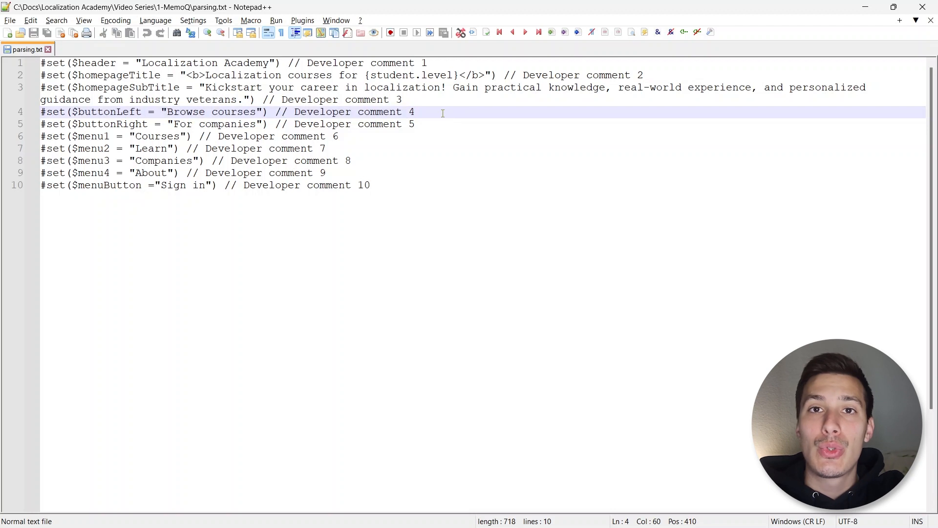
key(alt+Tab)
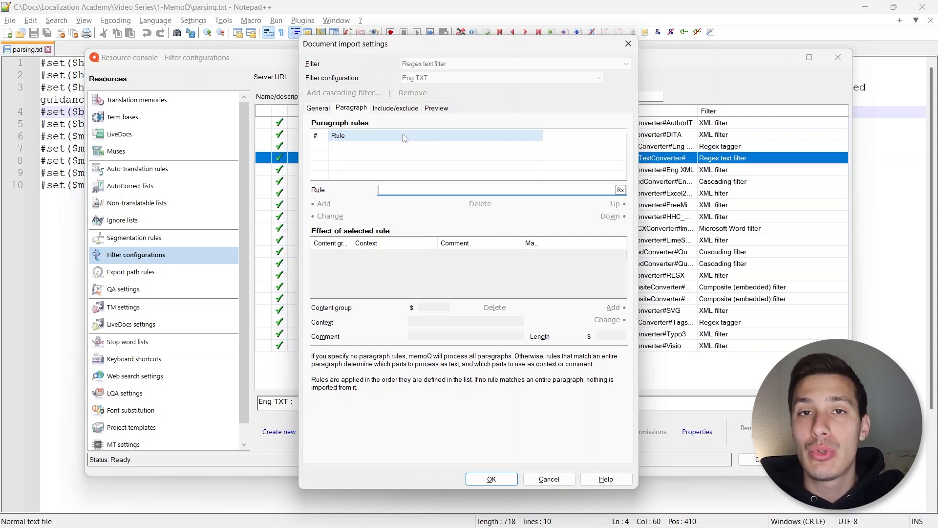
key(alt+Tab)
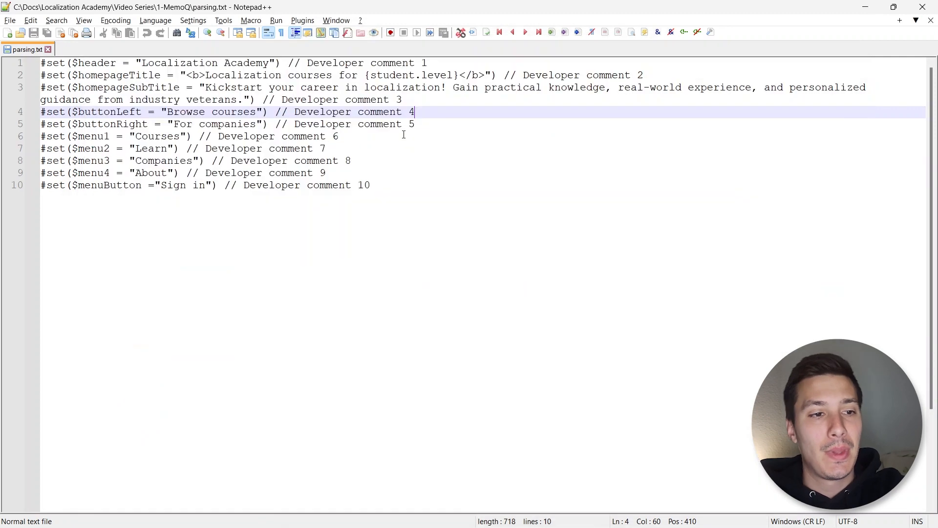
key(ctrl+Home)
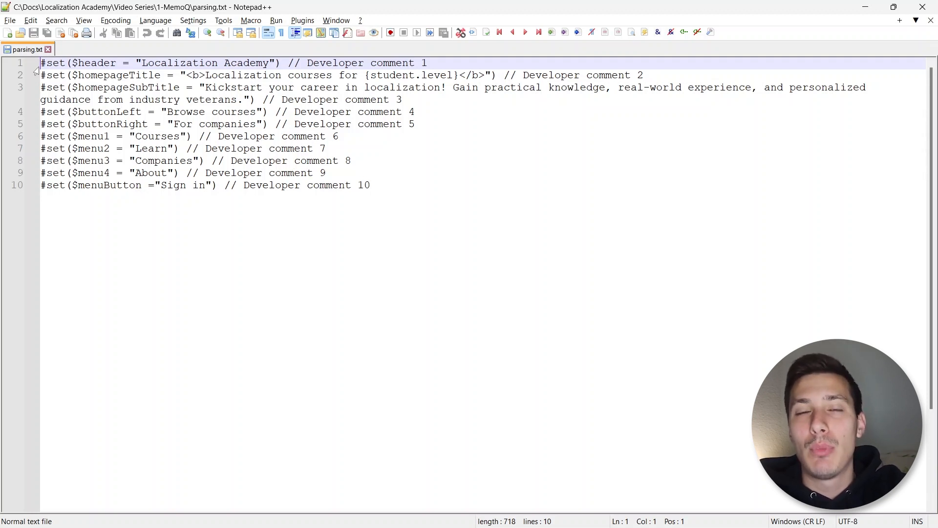
- Switch to memoQ and preview the Eng TXT import of parsing.txt, checking its lines against the Imported marking in the legend
key(alt+Tab)
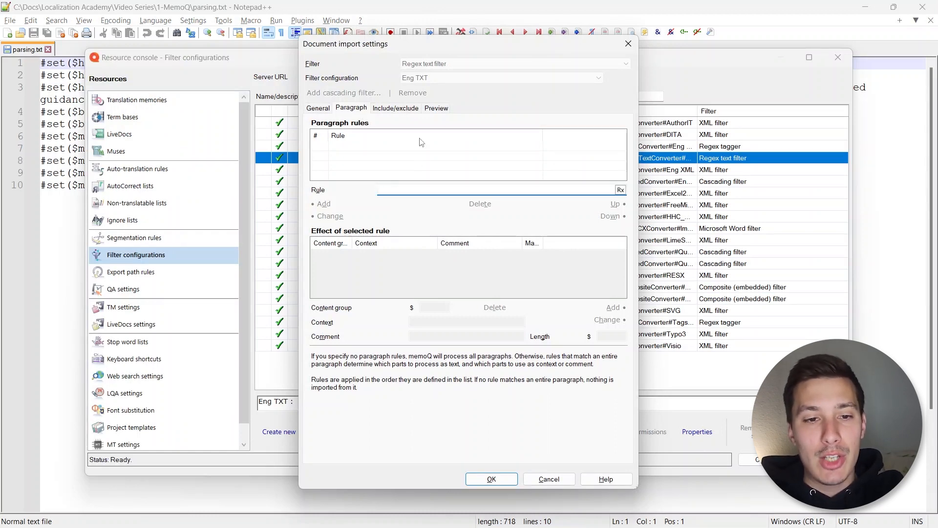
click(435, 109)
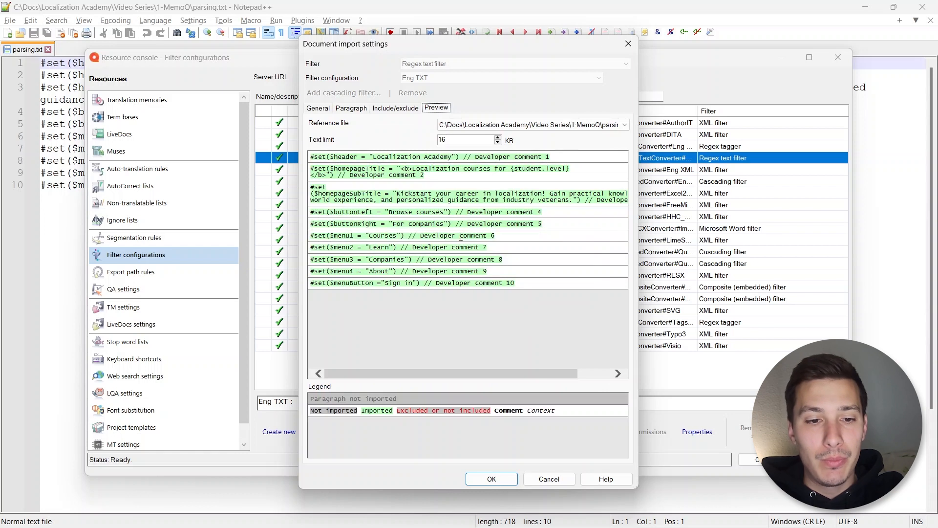
click(597, 128)
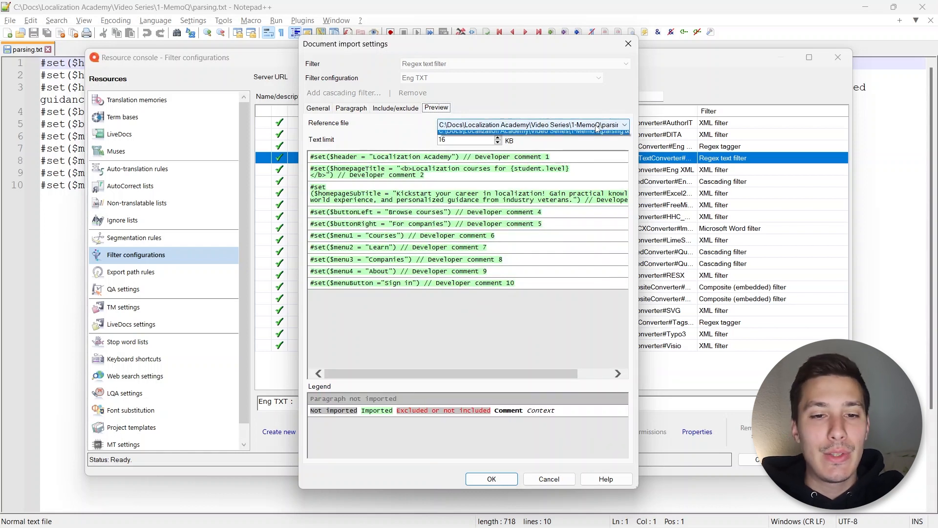
click(566, 134)
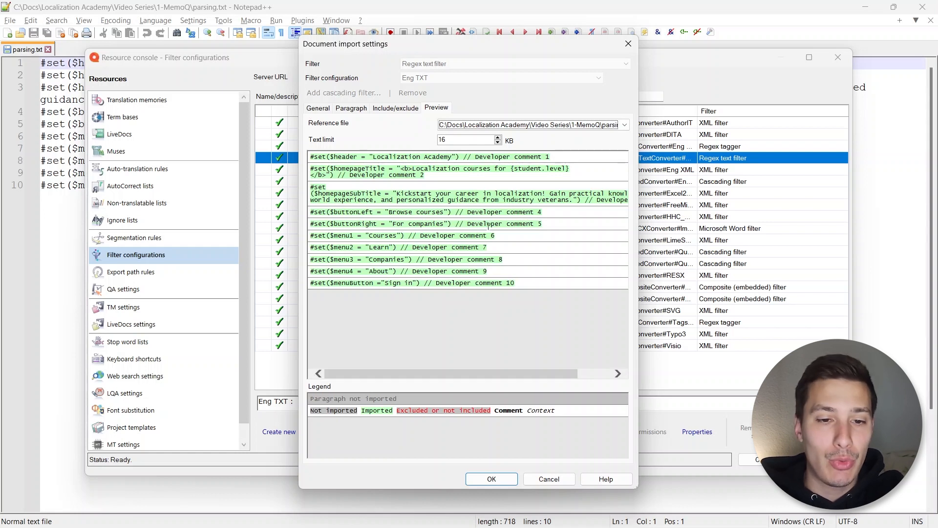
drag(553, 226, 334, 226)
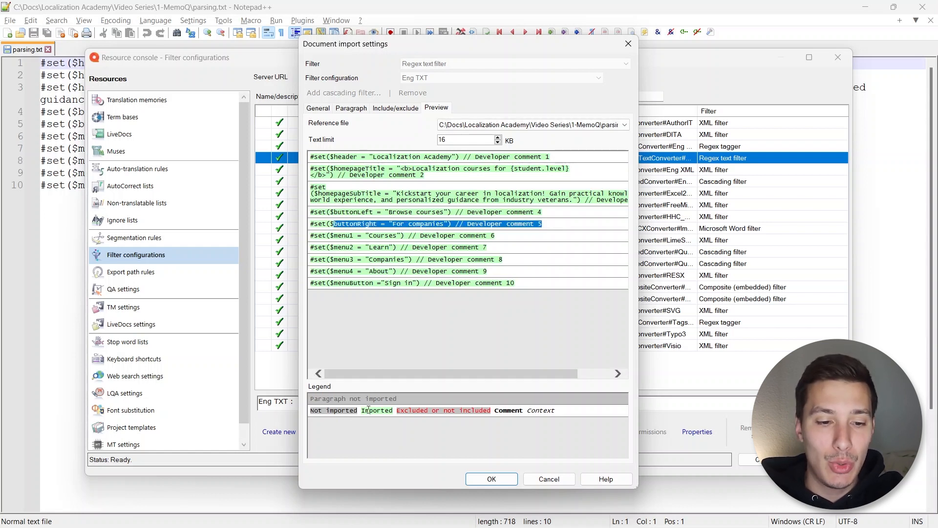
drag(363, 411, 395, 411)
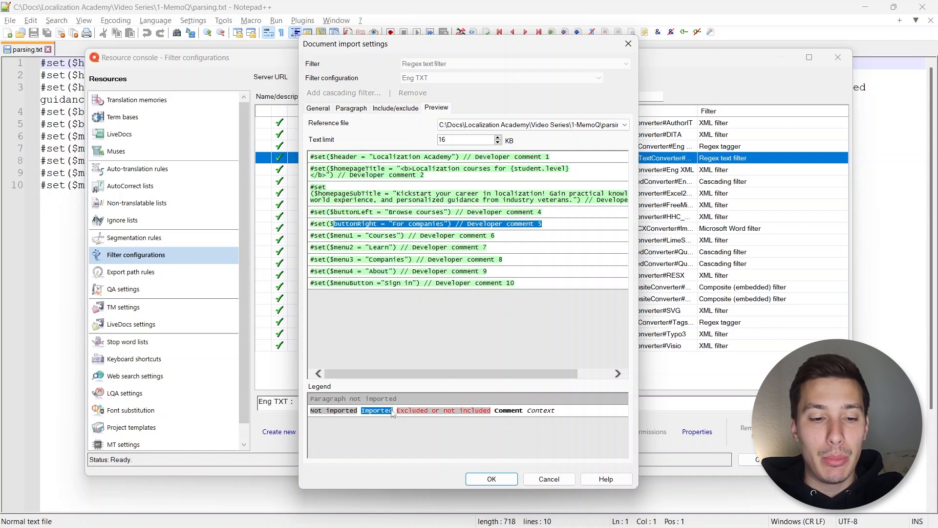
click(395, 411)
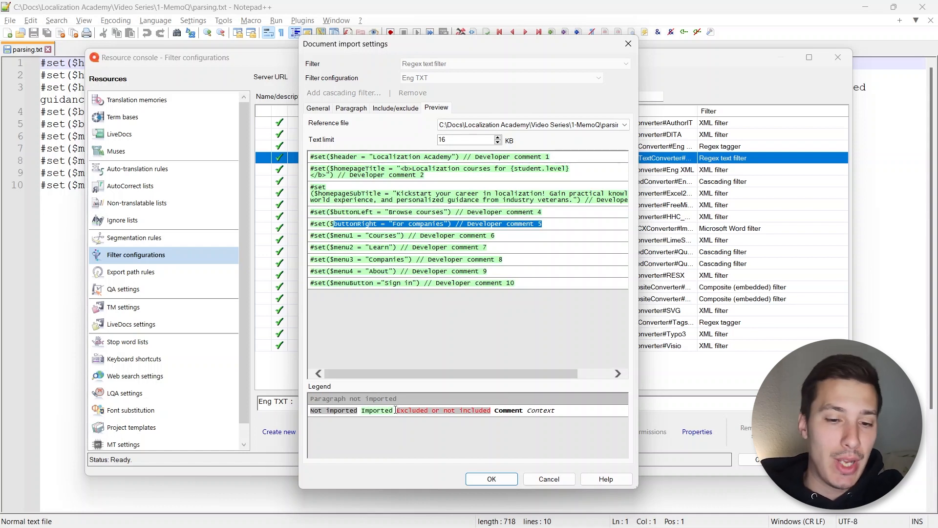
- Examine how the preview legend marks Comment and Context text
click(440, 213)
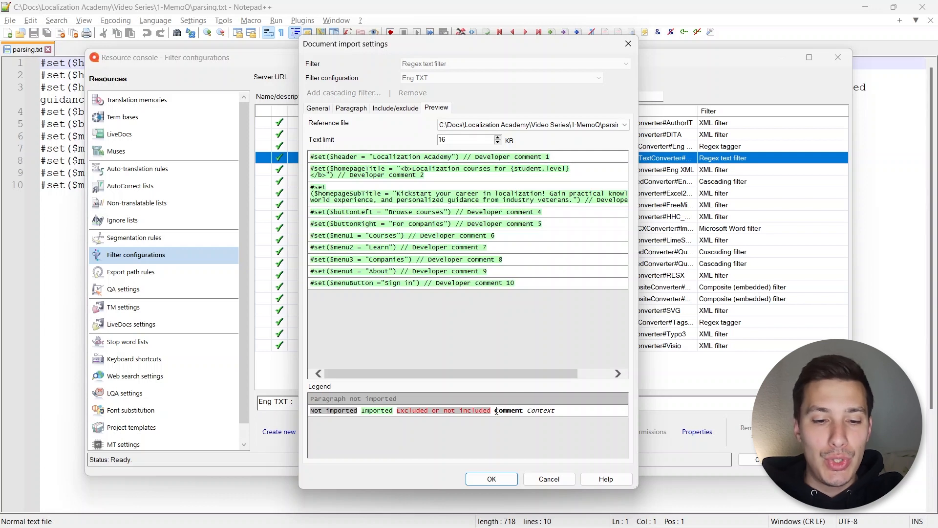
drag(495, 410, 526, 410)
click(527, 411)
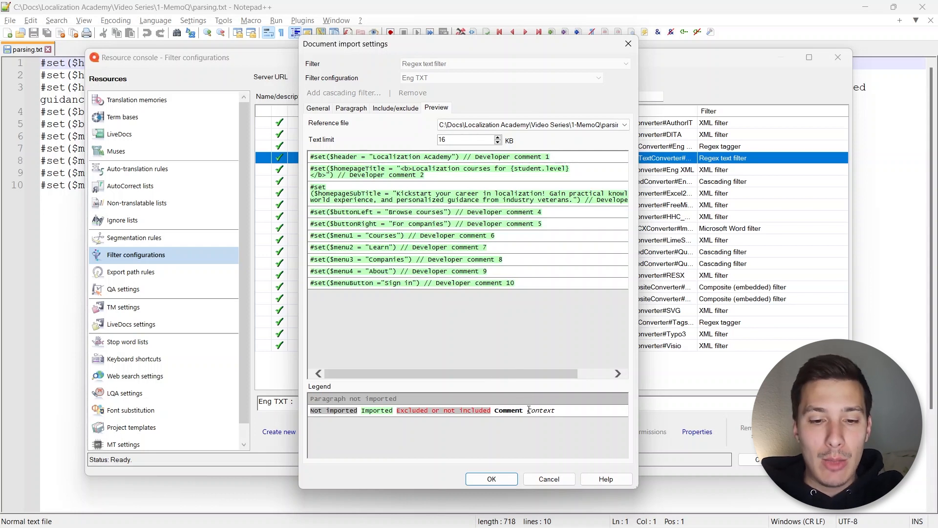
drag(527, 411, 563, 413)
click(565, 416)
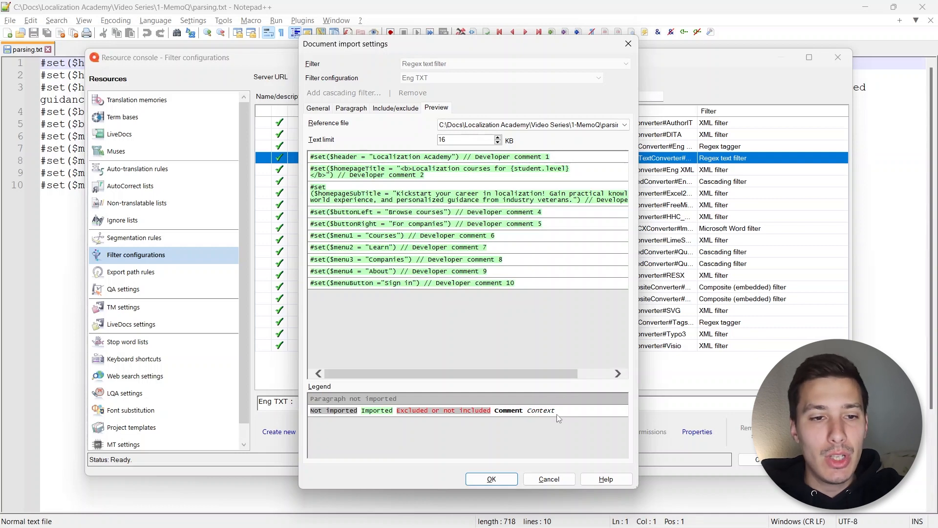
- Switch to Notepad++, open Find for parsing.txt, and examine the string, variable name and developer comment in line 1
key(alt+Tab)
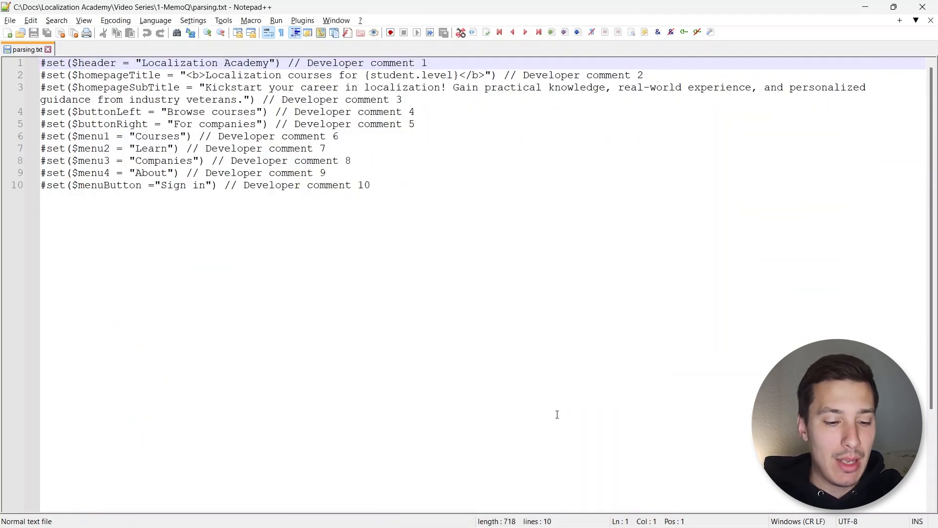
key(ctrl+f)
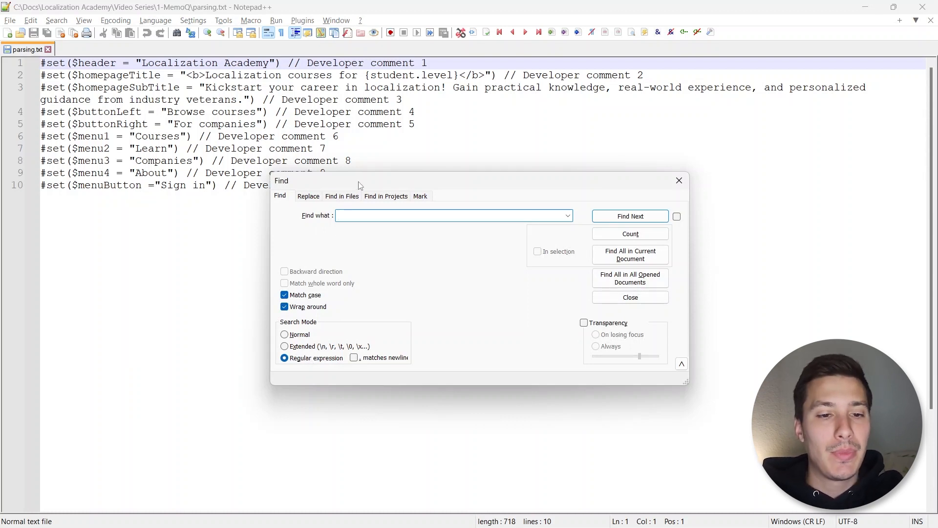
drag(360, 185, 361, 208)
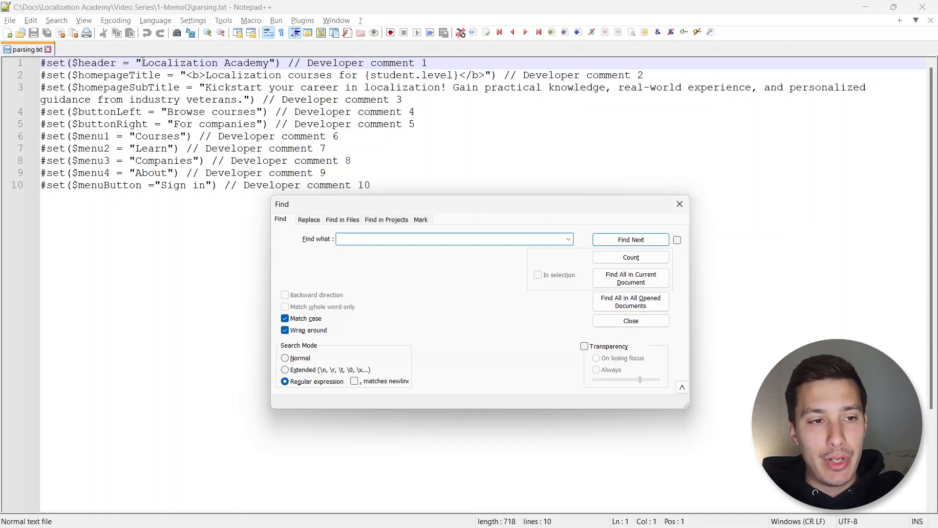
drag(268, 63, 142, 63)
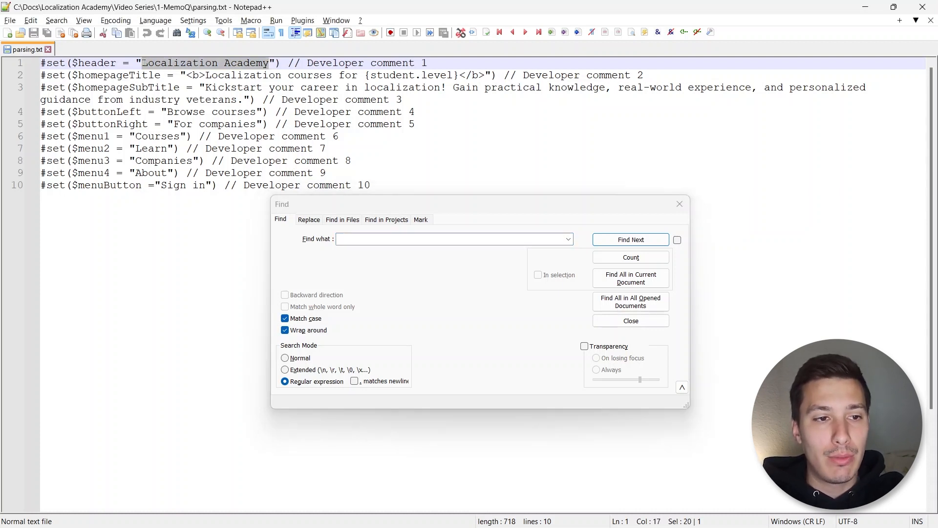
double_click(90, 64)
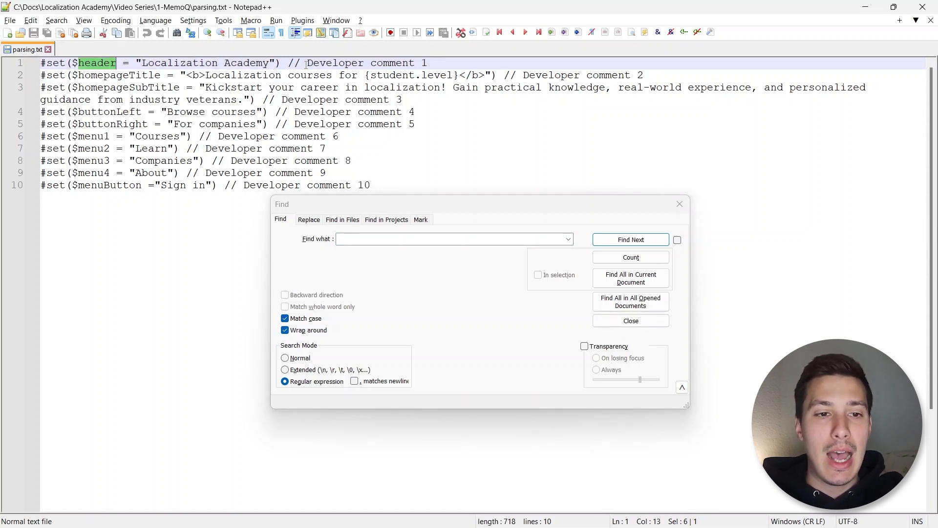
drag(307, 63, 446, 63)
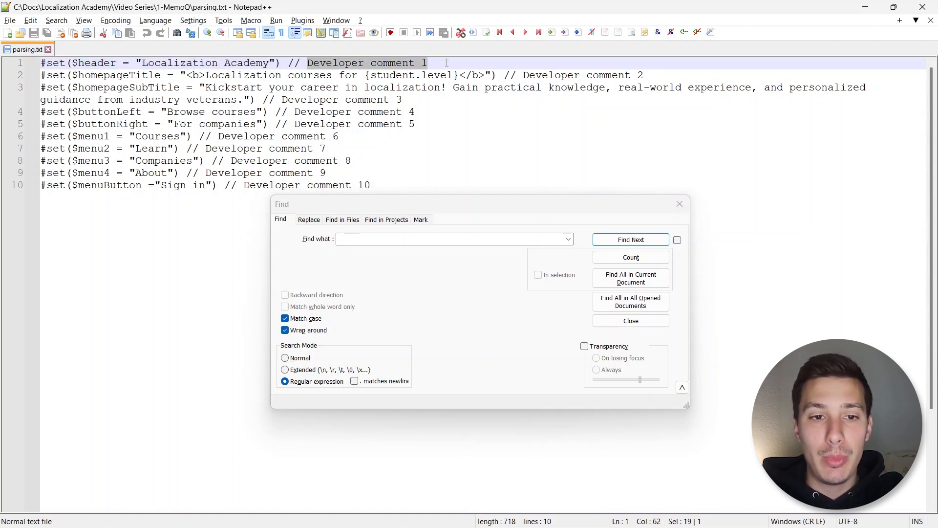
- Enter #set\( as the start of the search expression, escaping the literal opening parenthesis
click(351, 240)
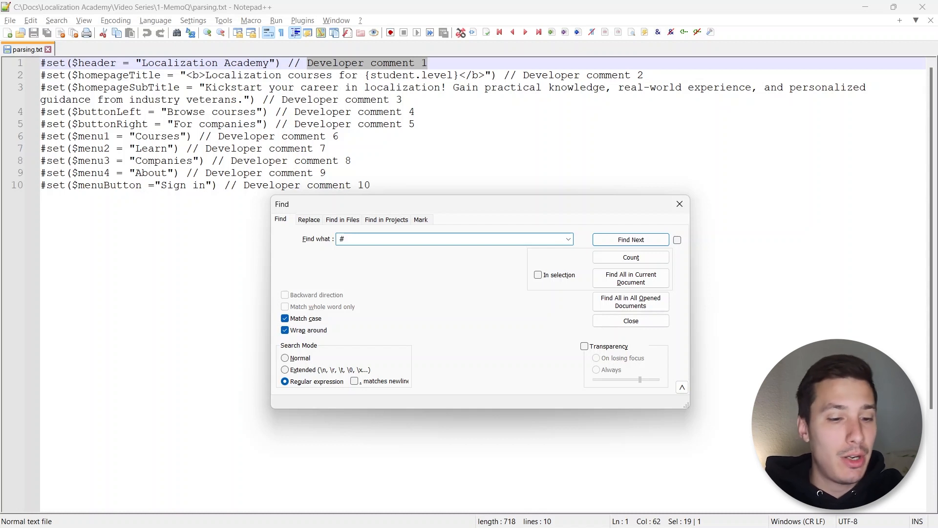
text(set)
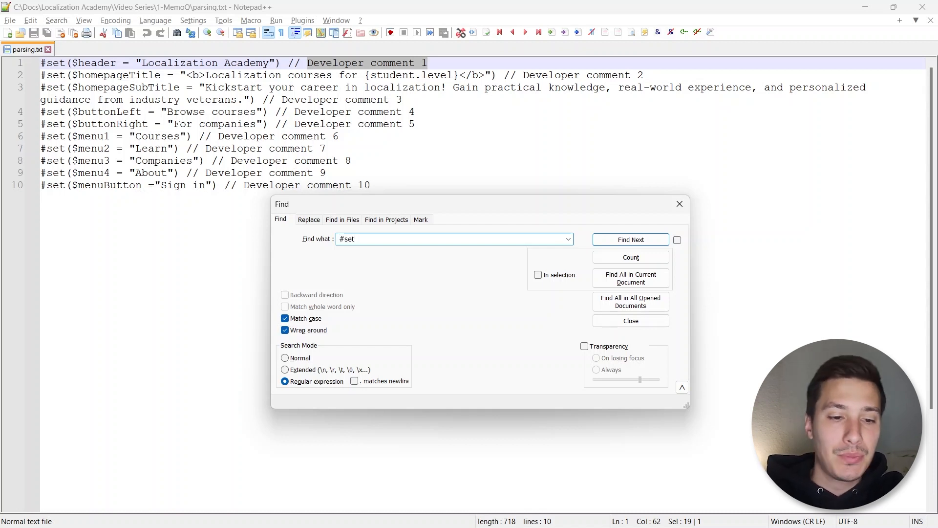
double_click(353, 236)
click(364, 238)
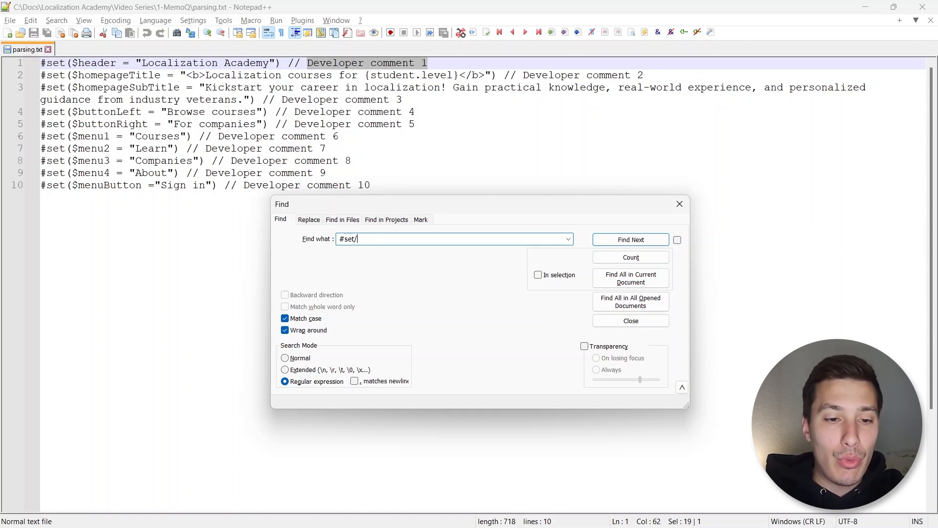
text(()
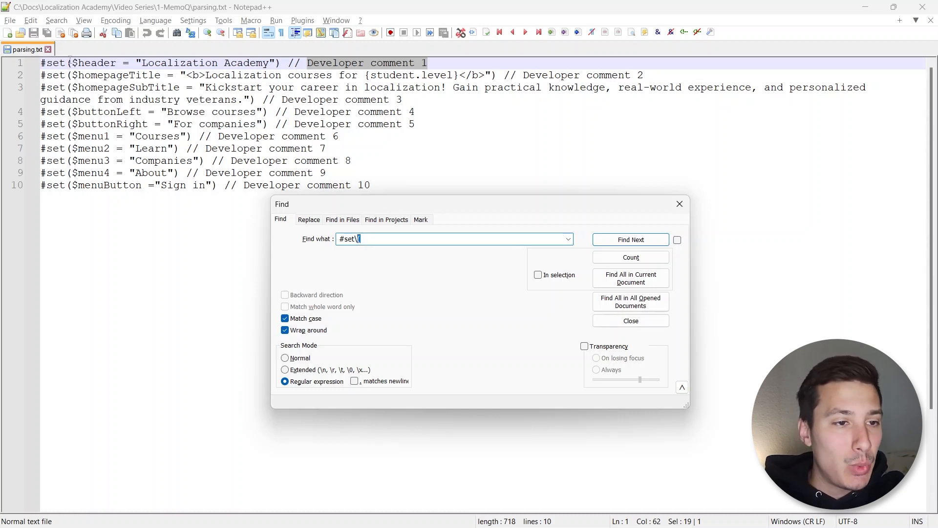
click(69, 63)
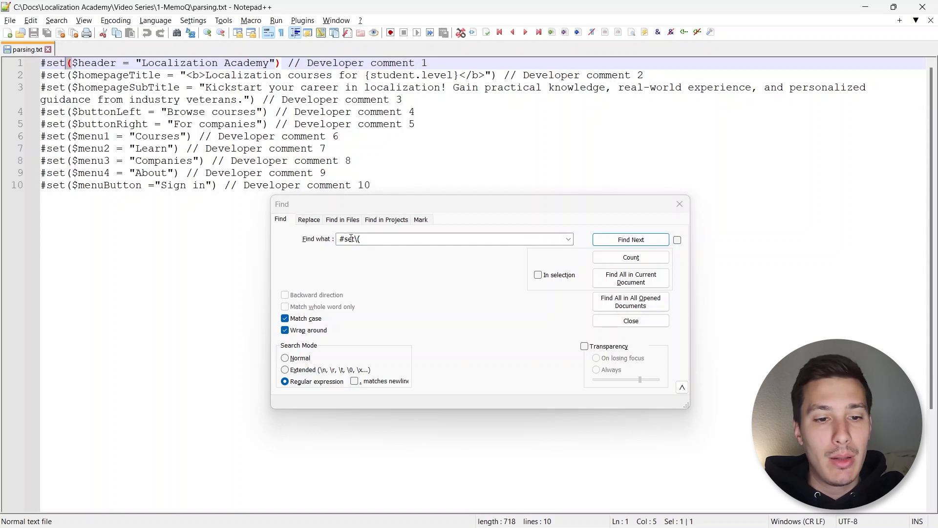
click(369, 239)
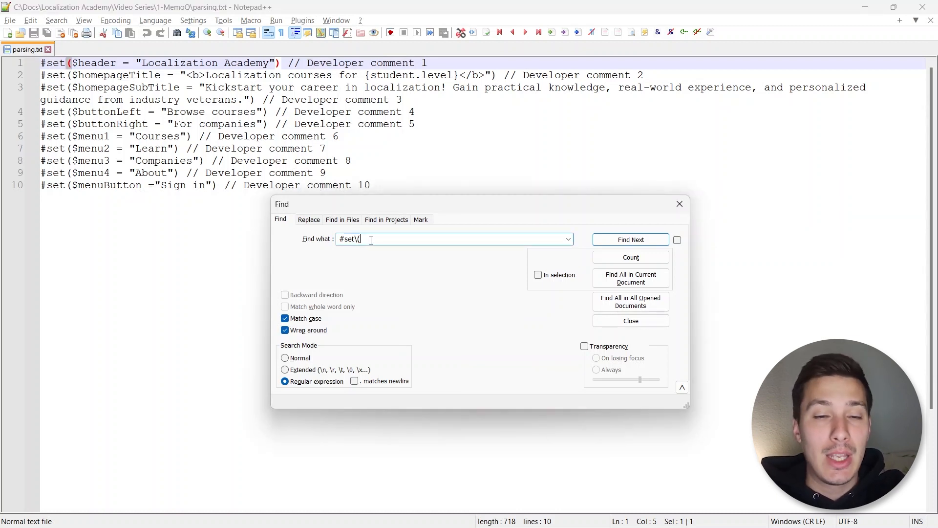
key(shift+Left)
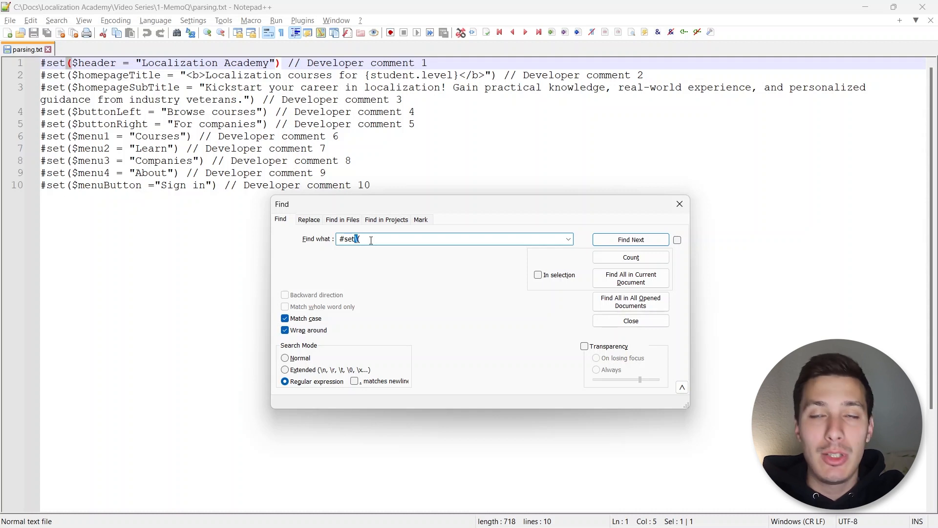
key(Right)
key(Right)
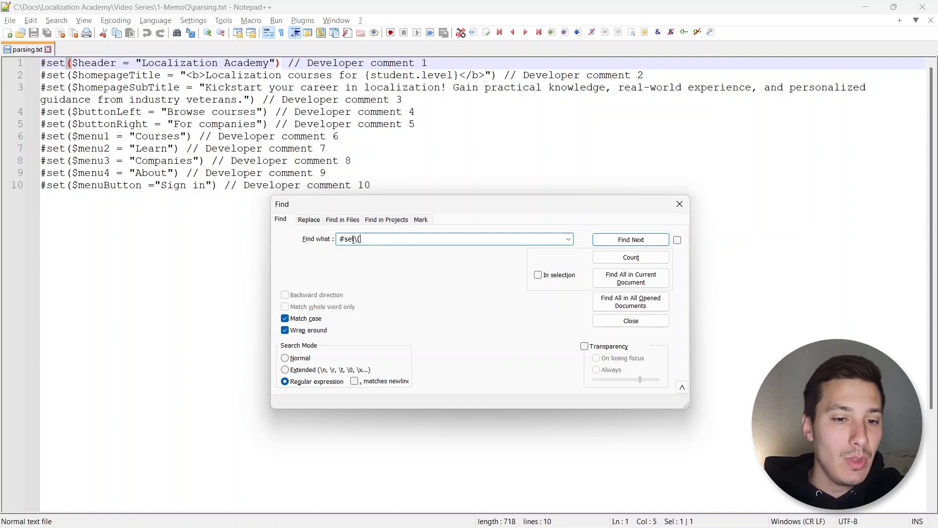
- Extend the search expression with an escaped dollar sign so it reads #set\(\$
text($)
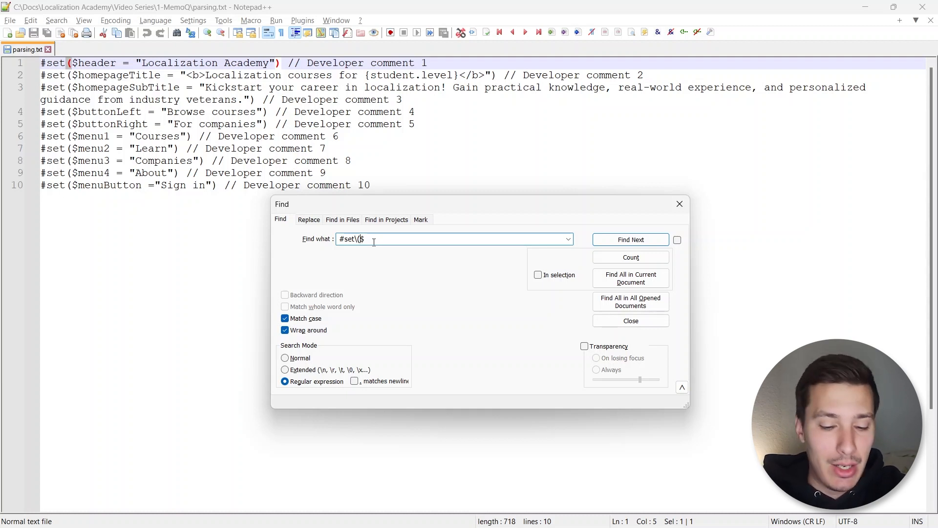
key(BackSpace)
text(\$)
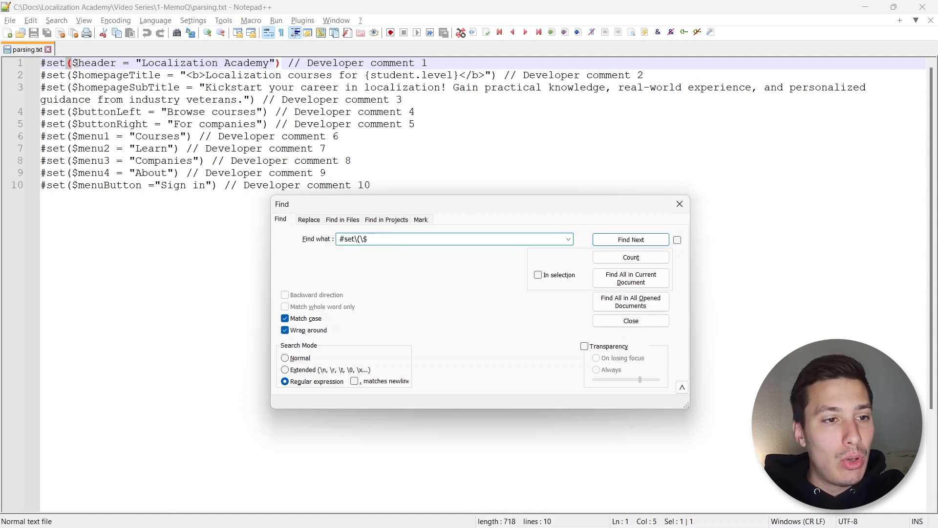
- Test the expression #set\(\$ by stepping through its matches in parsing.txt
drag(78, 63, 37, 62)
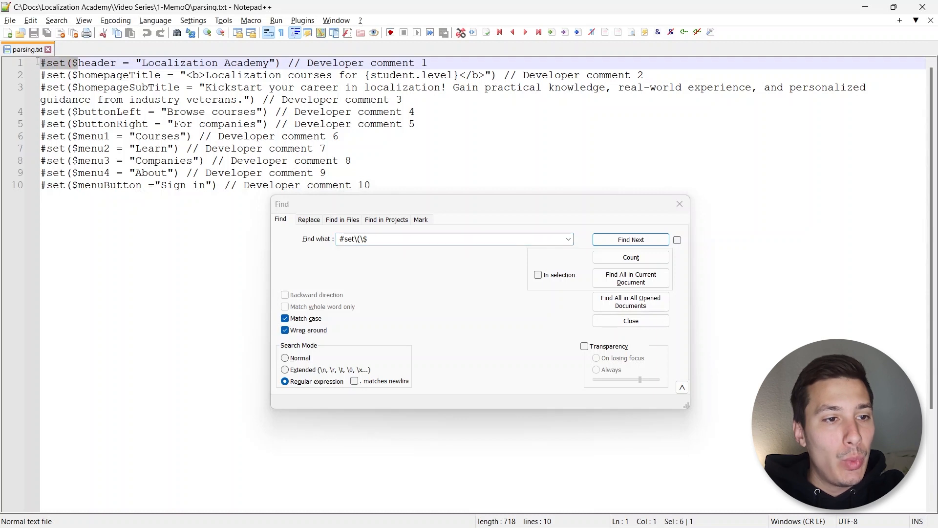
click(386, 239)
click(620, 244)
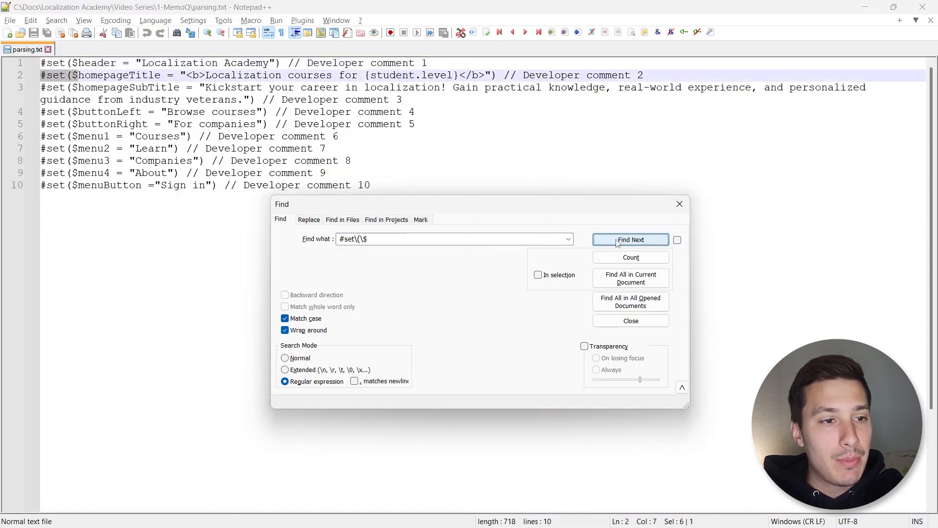
click(617, 243)
click(615, 243)
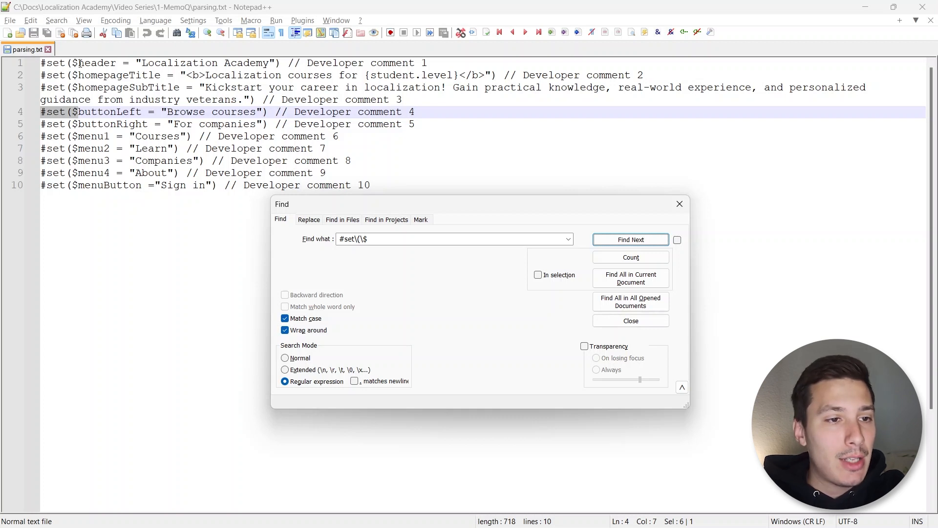
- Extend the search expression with \w+ to match the variable names, so it reads #set\(\$\w+
drag(79, 63, 160, 75)
drag(79, 88, 173, 88)
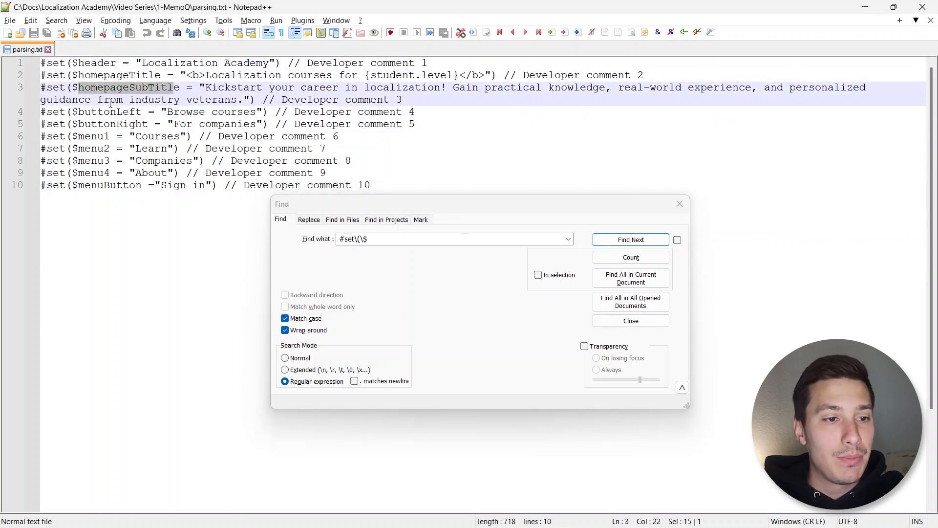
drag(89, 112, 111, 138)
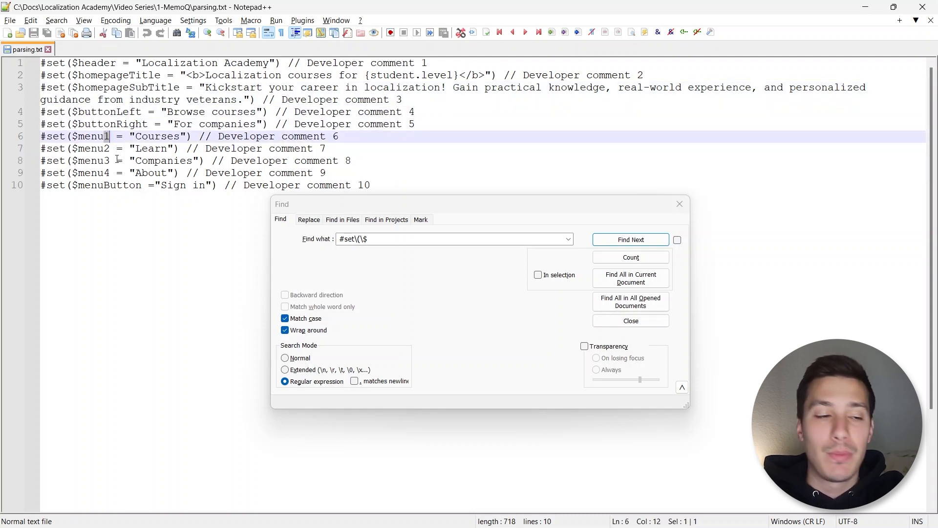
click(108, 148)
click(106, 161)
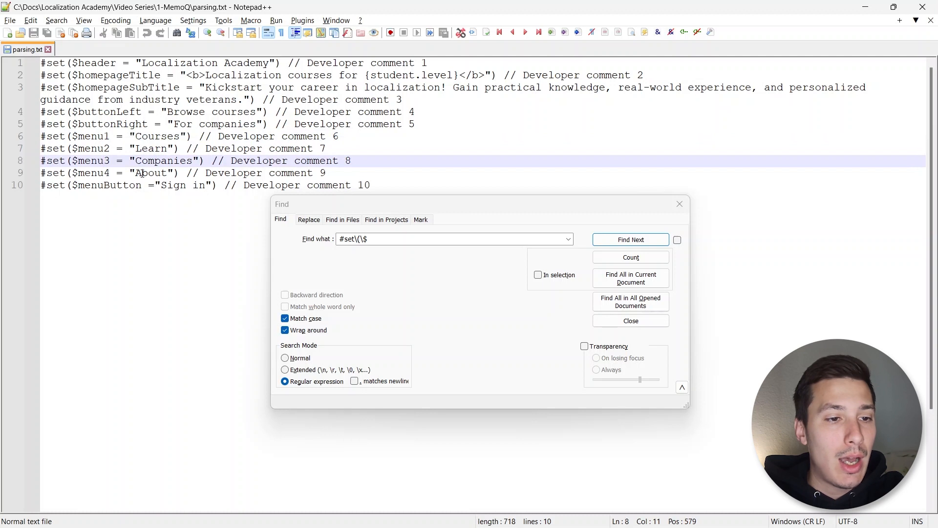
click(396, 237)
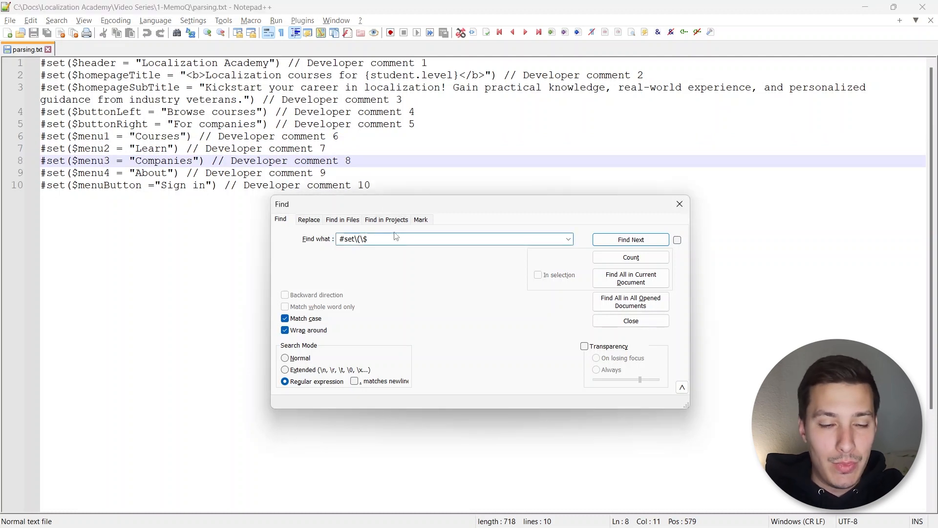
text(\w)
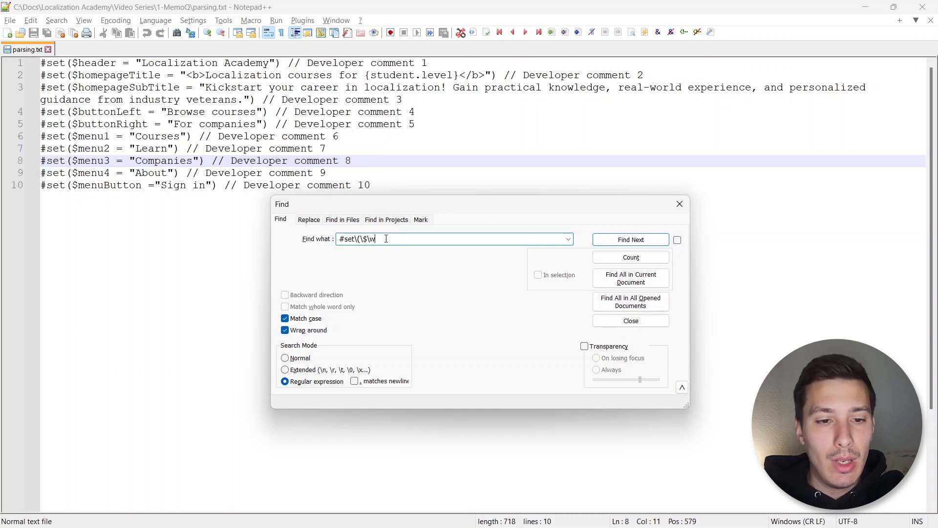
text(+)
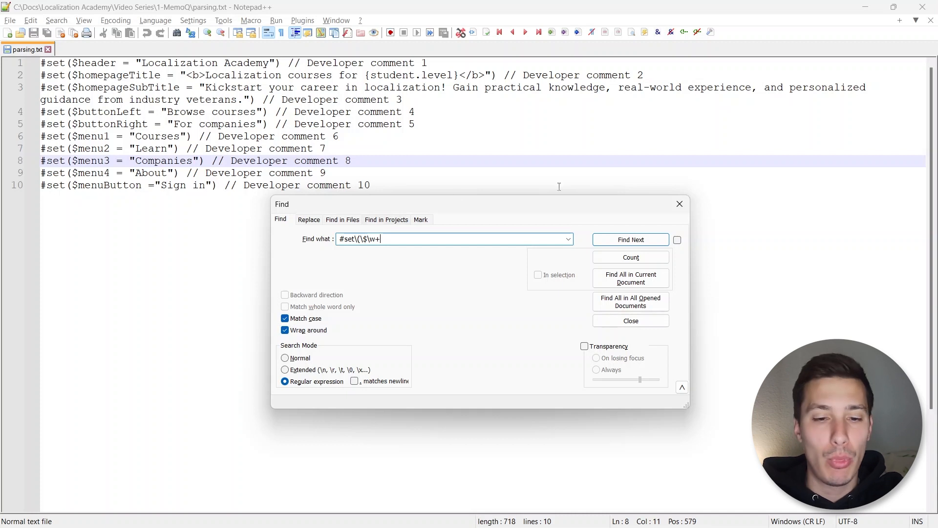
- Test the expression #set\(\$\w+ by stepping through its matches up to the variable name in line 2
click(616, 240)
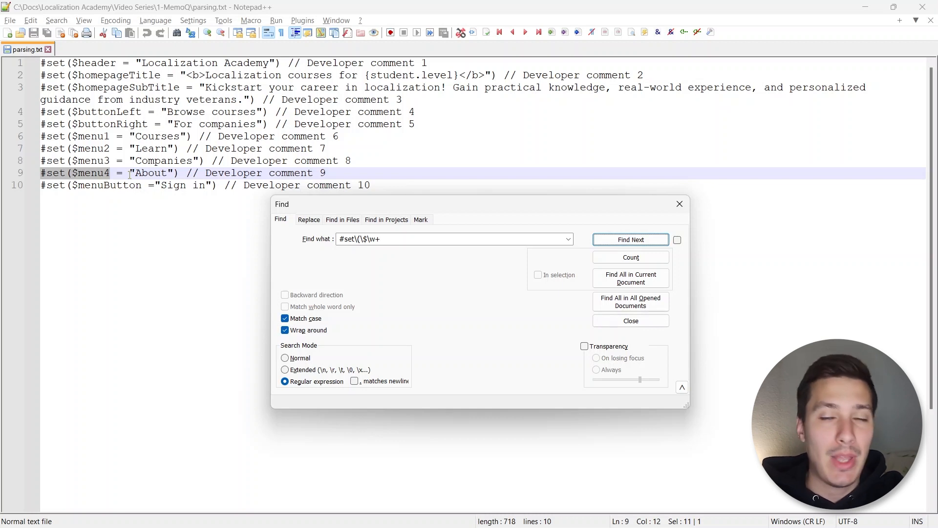
click(631, 239)
click(630, 239)
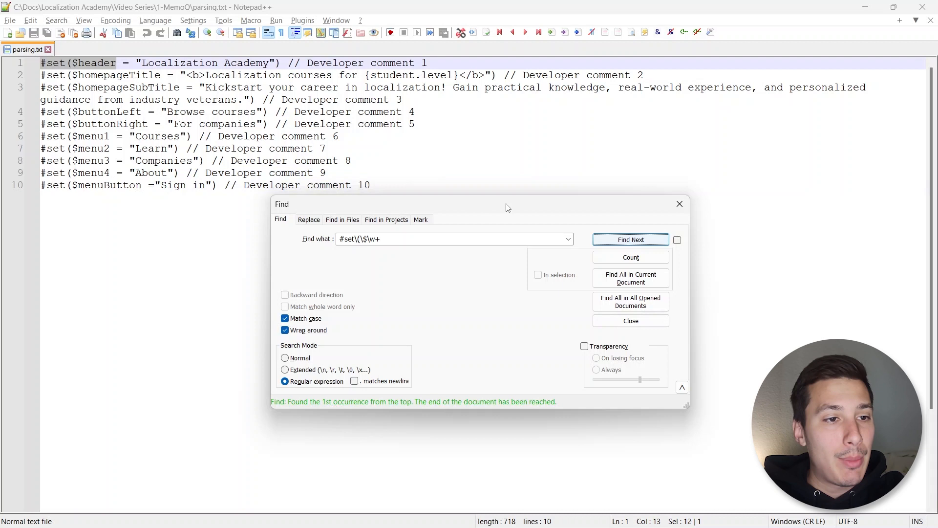
click(630, 239)
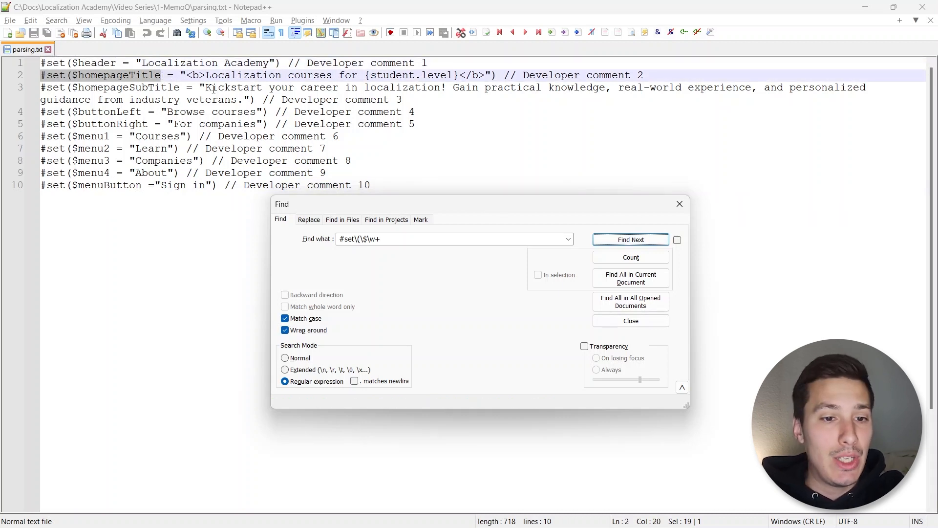
click(405, 239)
click(405, 239)
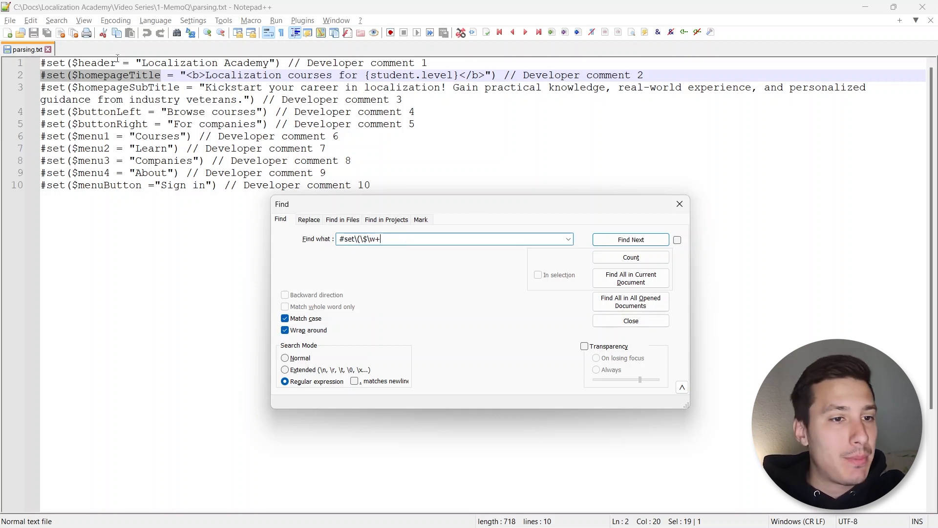
- Try extra characters before the equals sign in line 1 and undo these edits to the text
drag(118, 63, 129, 63)
click(170, 75)
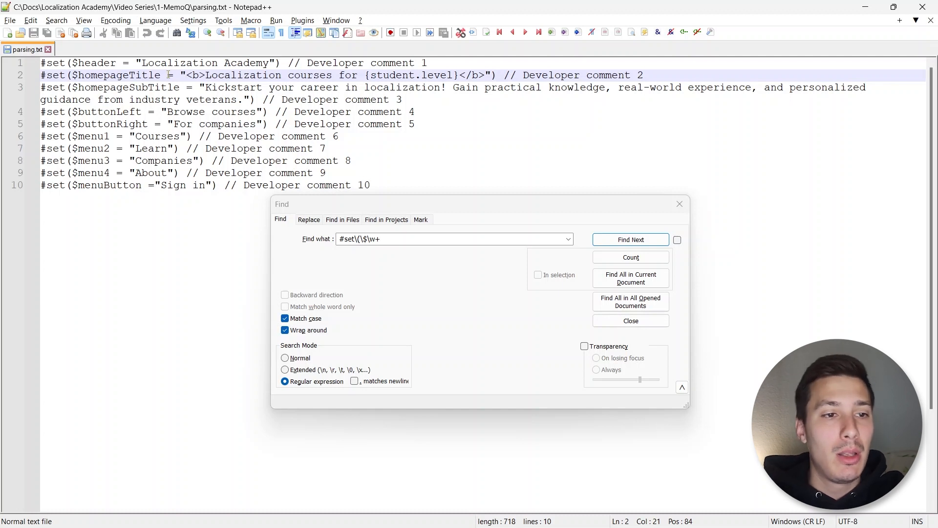
click(125, 62)
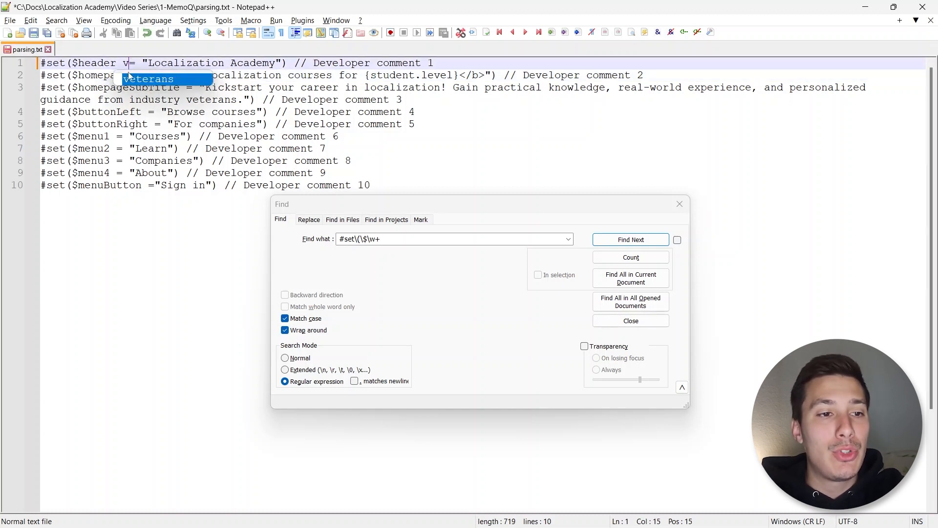
key(BackSpace)
key(BackSpace)
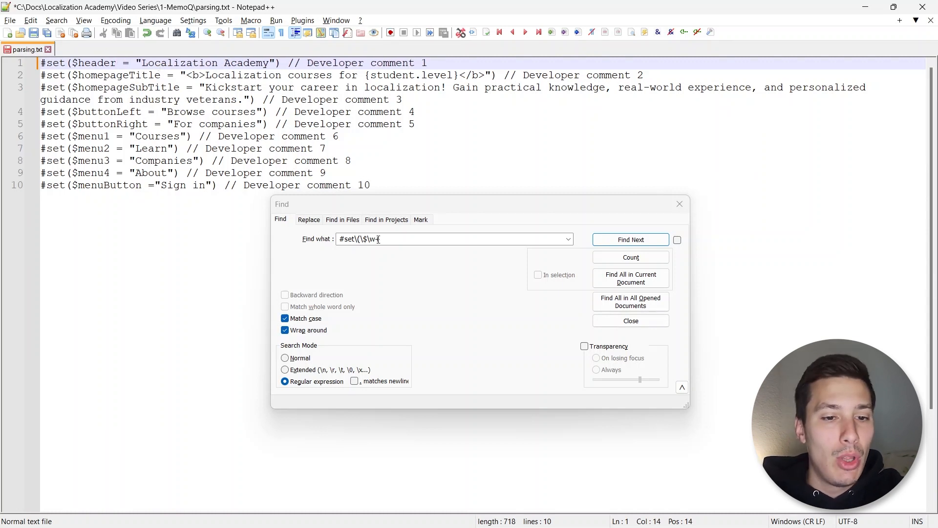
click(137, 96)
key(ctrl+z)
key(ctrl+z)
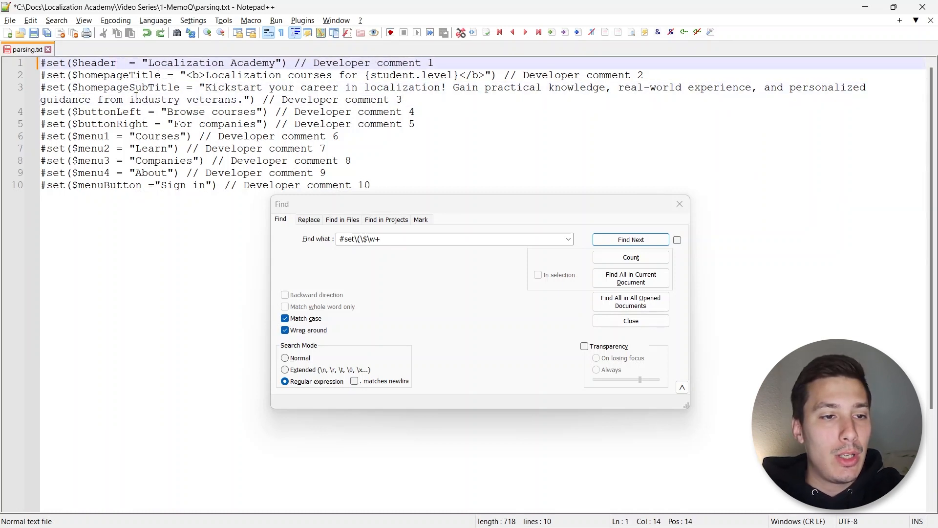
key(ctrl+z)
- Append \s*=\s* to the search expression to match the equals sign with optional whitespace on both sides
click(395, 239)
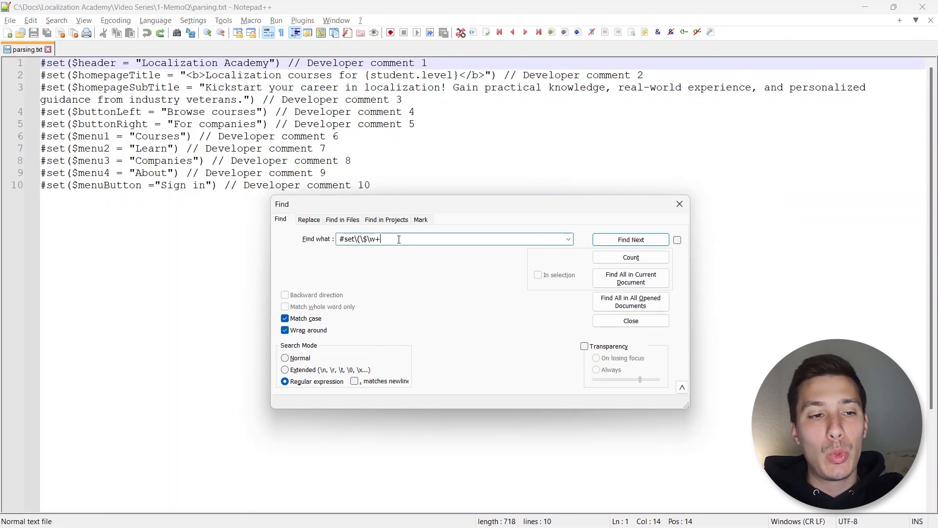
text(\s)
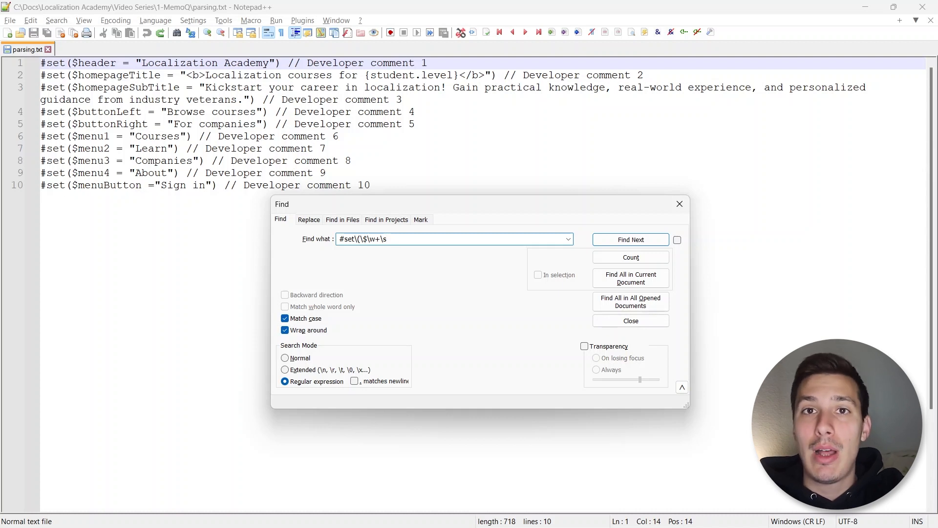
text(*)
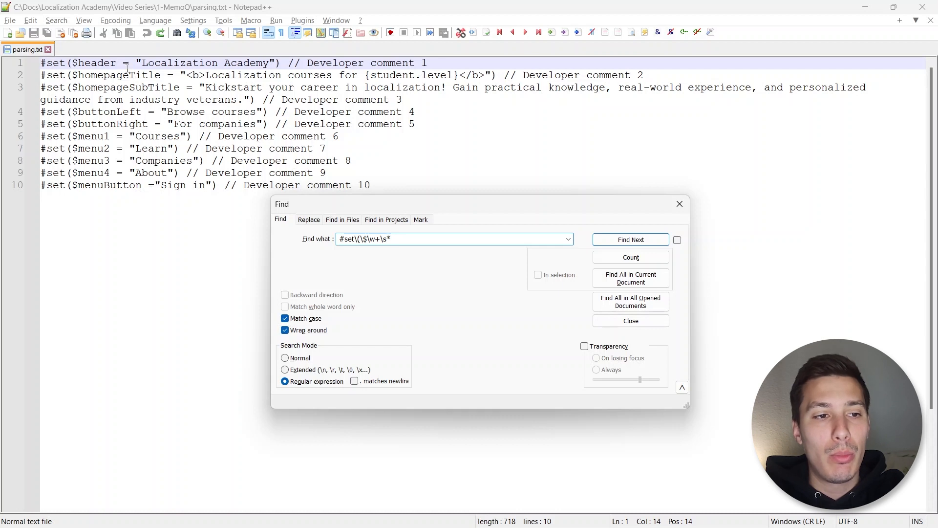
drag(391, 238, 380, 239)
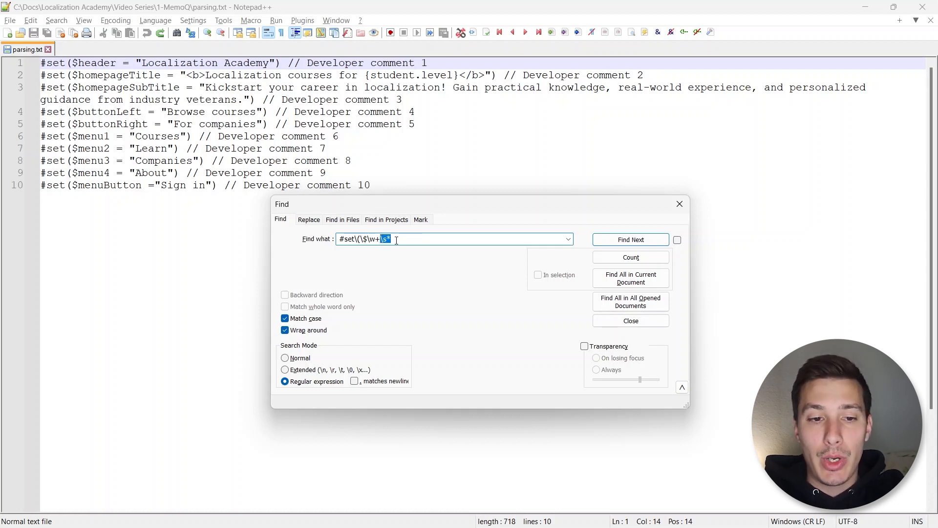
click(398, 239)
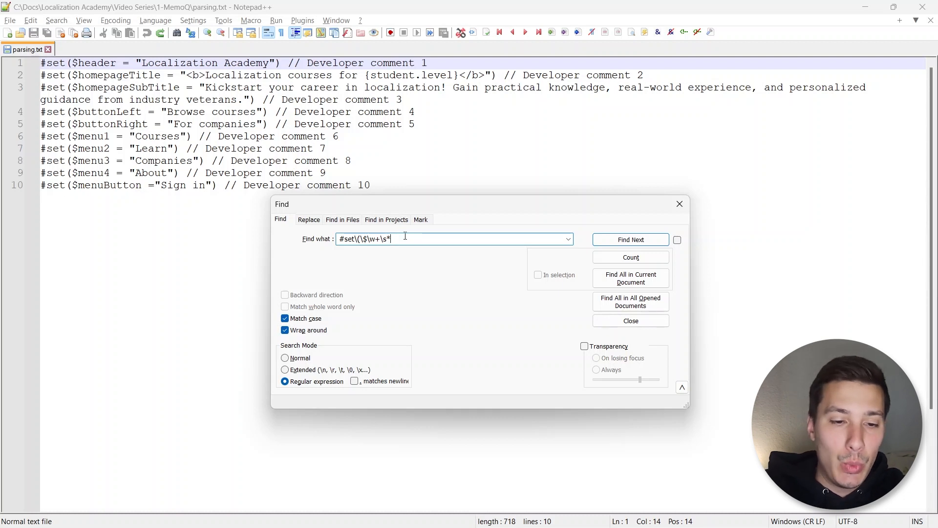
text(=)
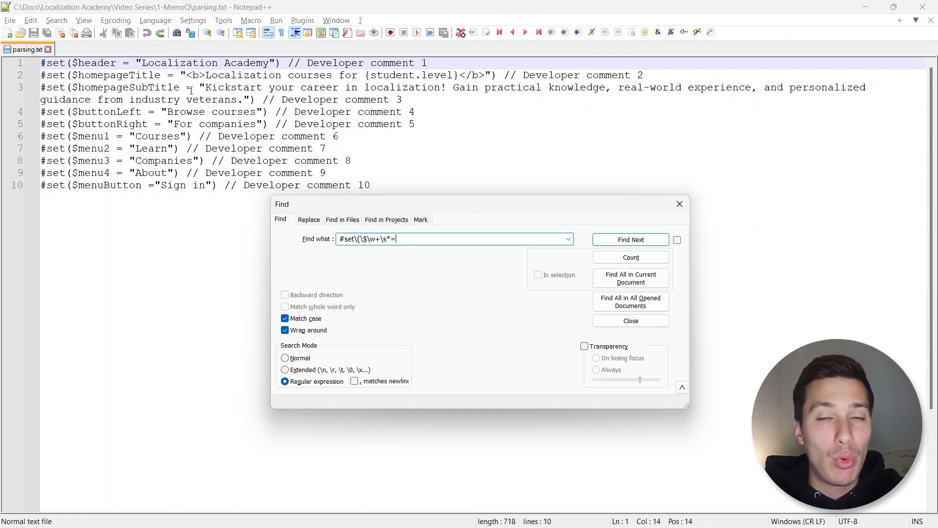
text(\s*)
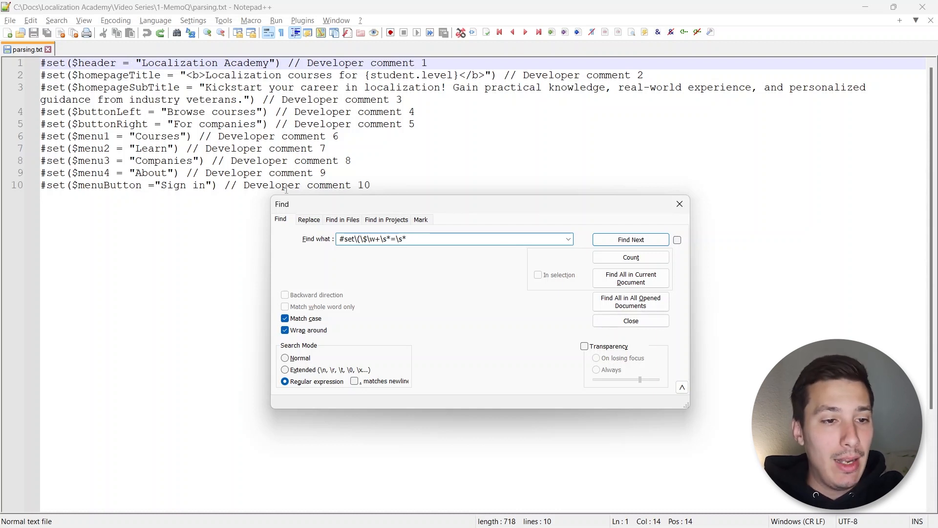
- Step through the matches of #set\(\$\w+\s*=\s* from line 2 to line 5
click(623, 241)
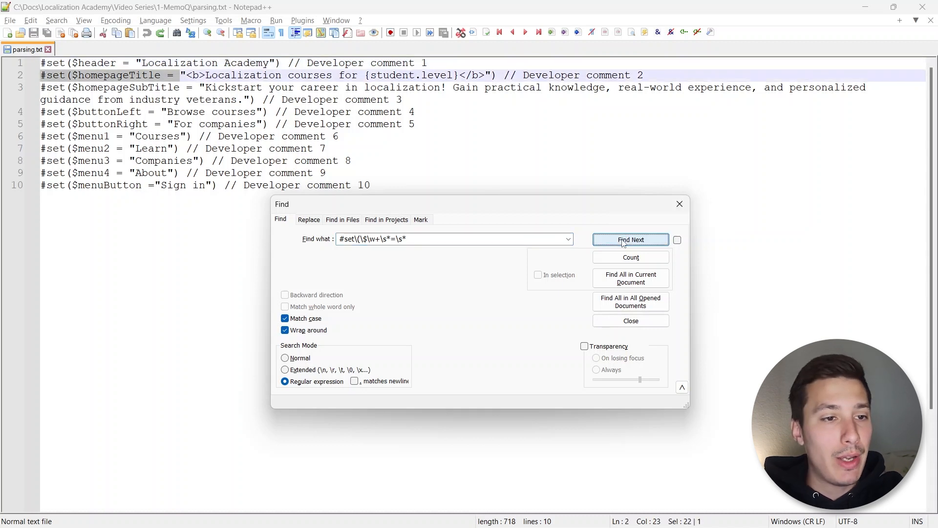
click(623, 241)
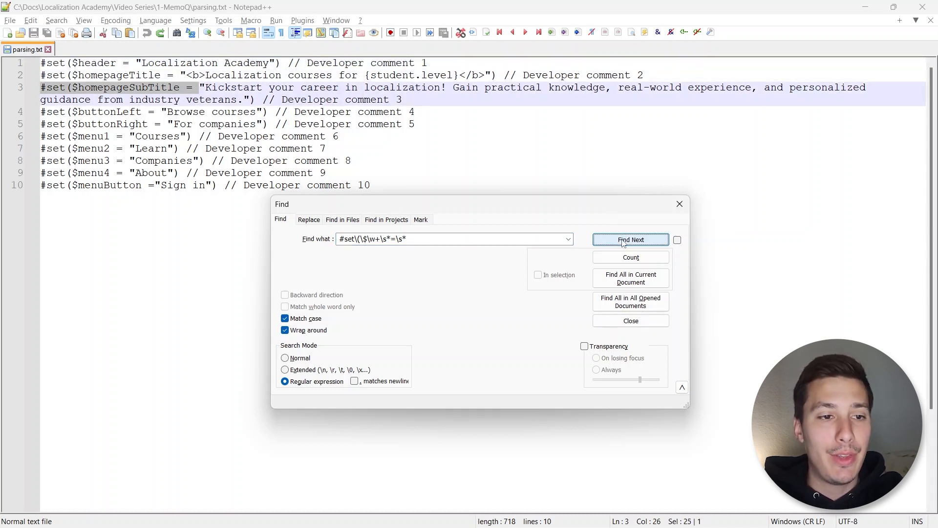
click(623, 240)
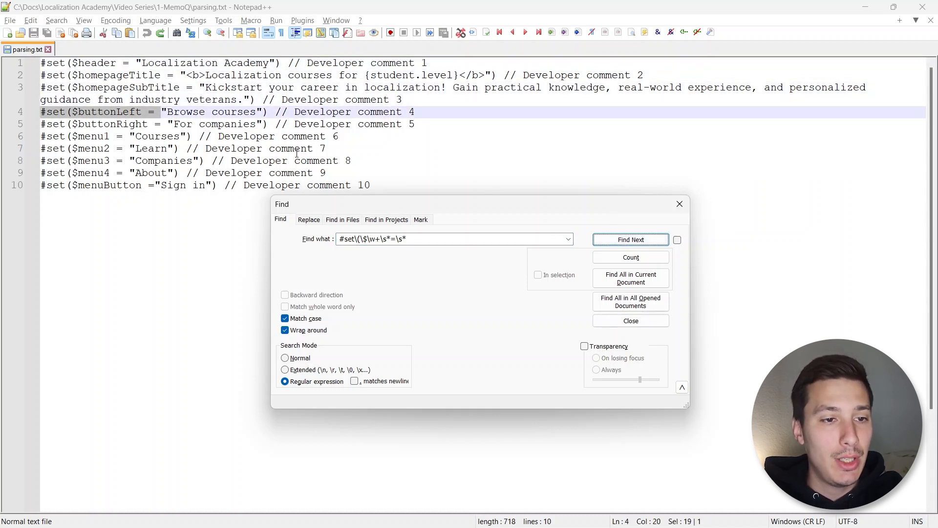
click(640, 239)
- Append a lazy match in double quotes, ".+?", for the string text, so the expression reads #set\(\$\w+\s*=\s*".+?"
double_click(426, 240)
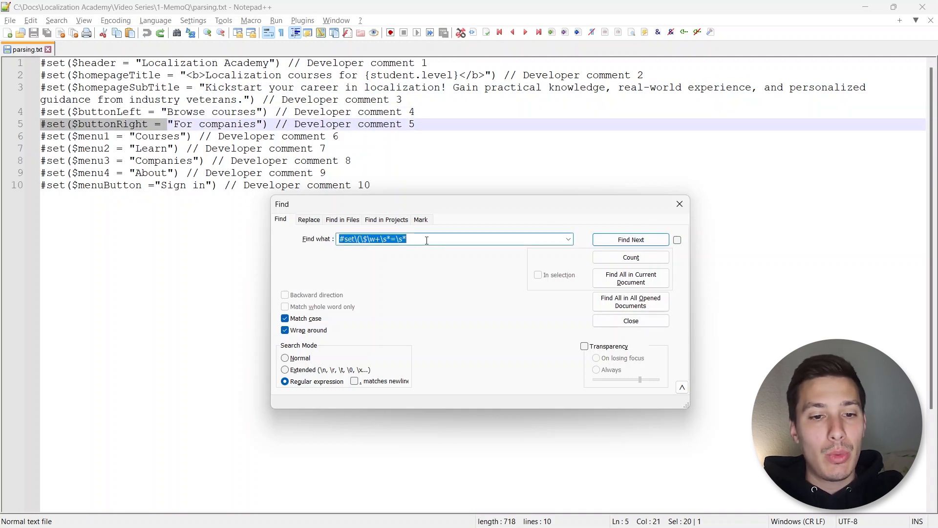
click(426, 240)
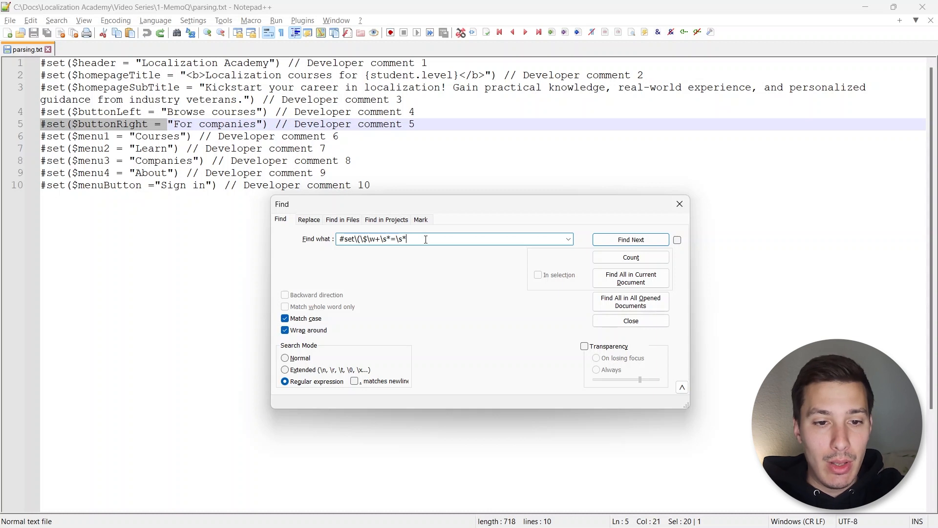
text(")
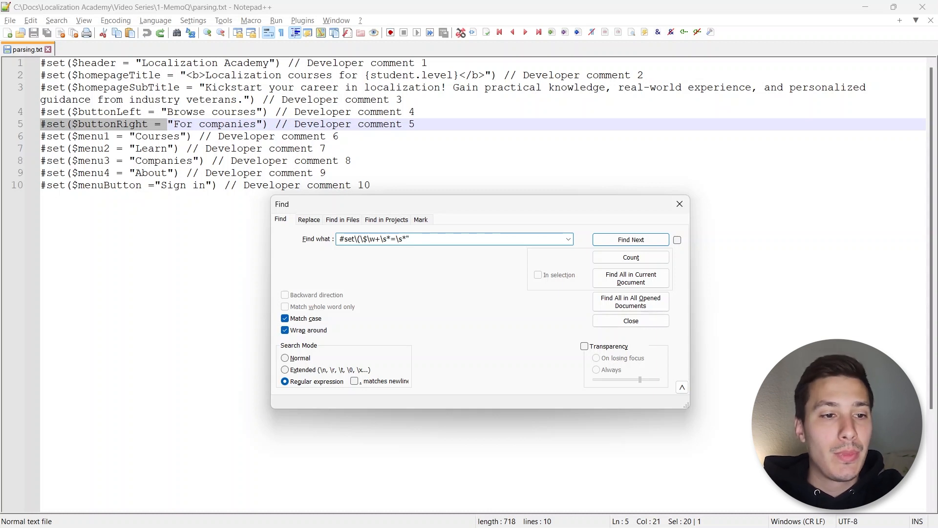
text(")
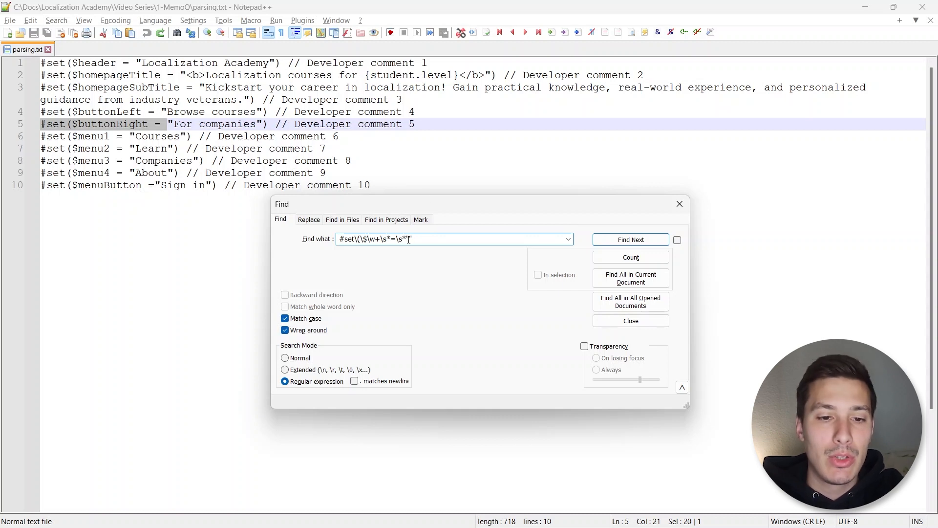
text(.)
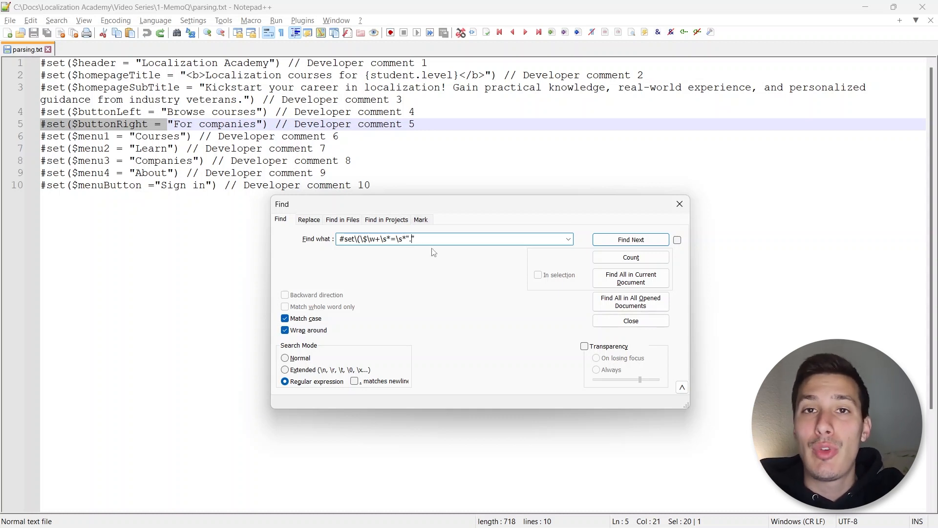
text(")
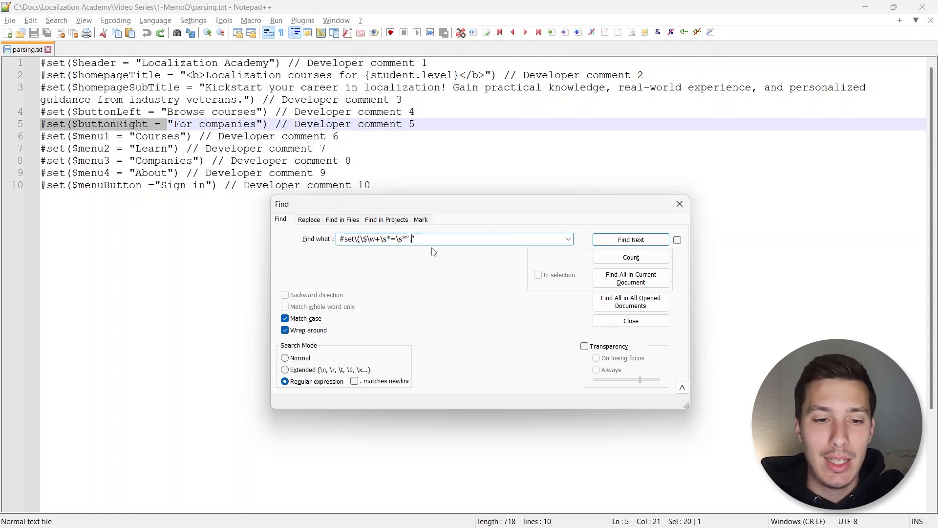
text(+)
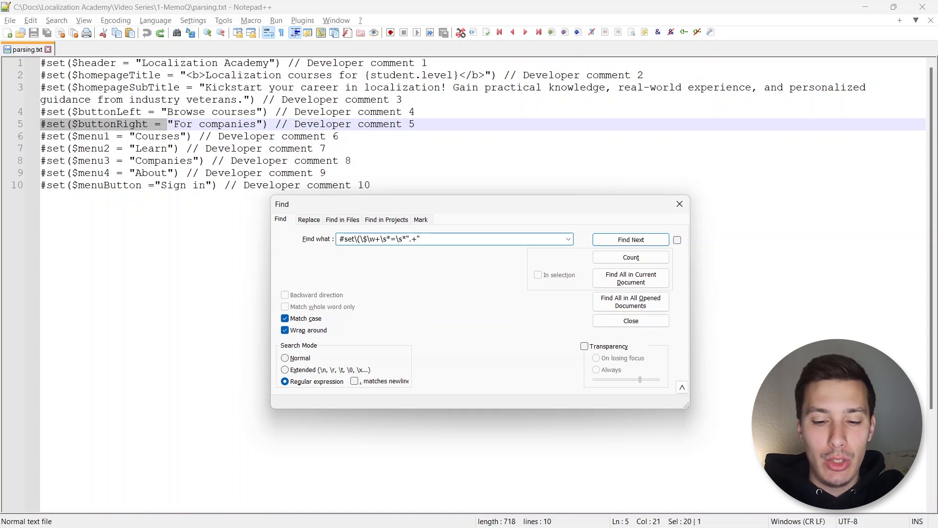
text(?)
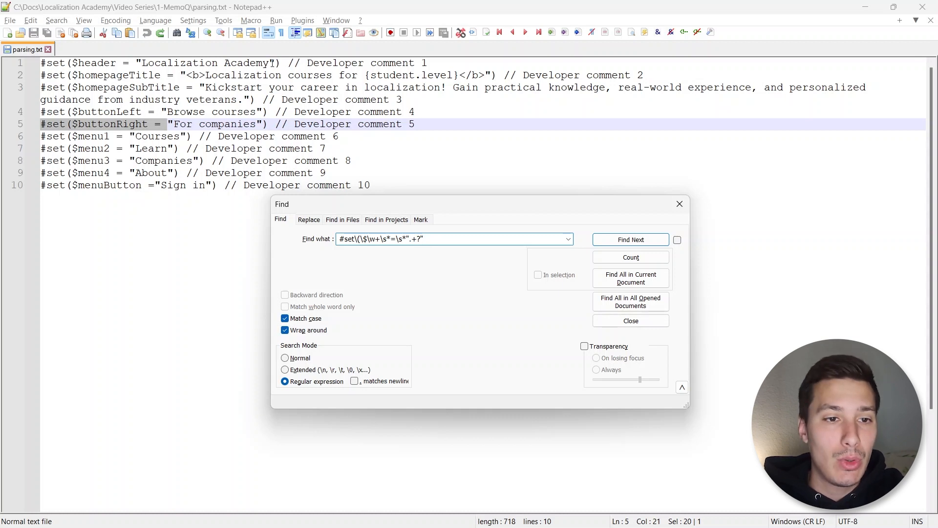
- Append an escaped closing parenthesis, \), after the closing quotation mark in the search expression
click(274, 62)
key(F3)
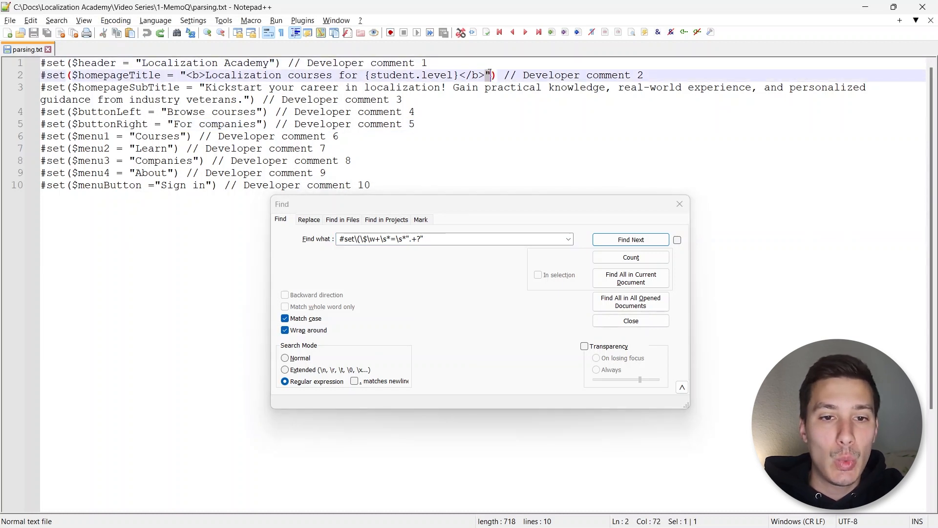
key(F3)
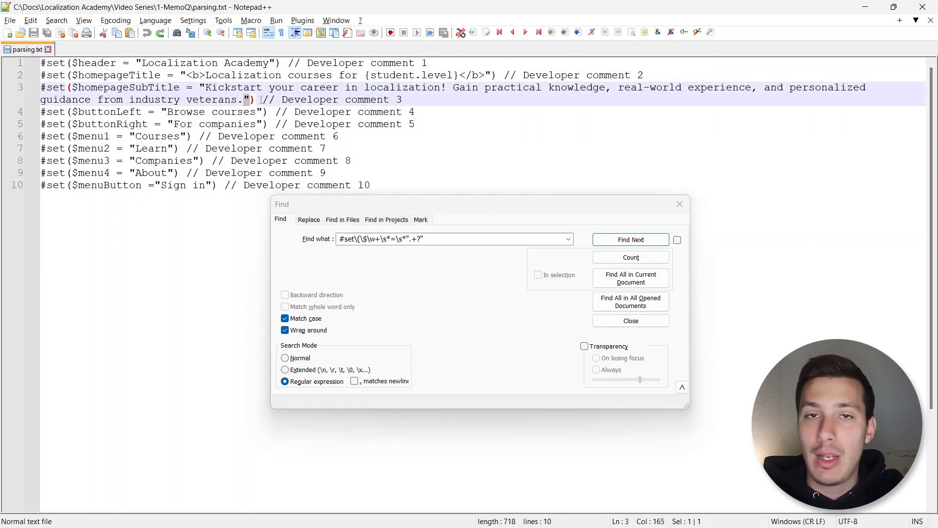
click(436, 238)
click(437, 238)
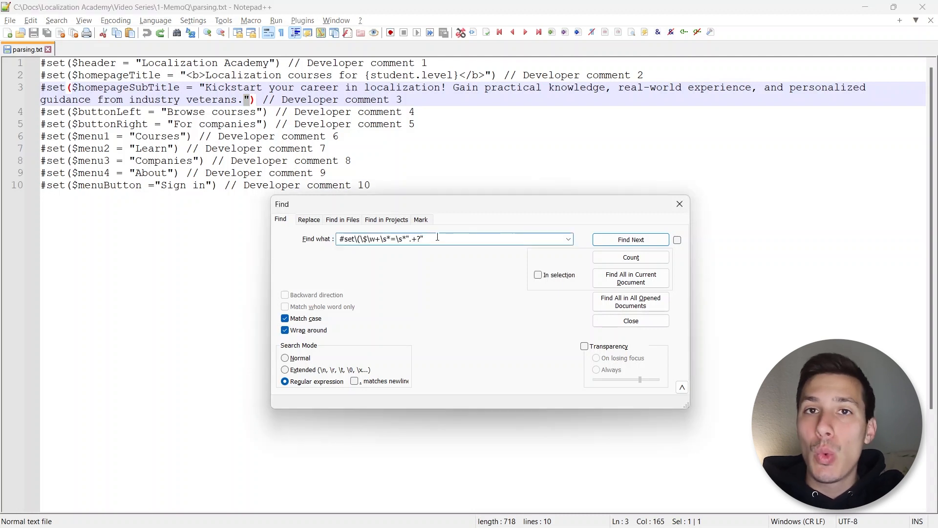
text())
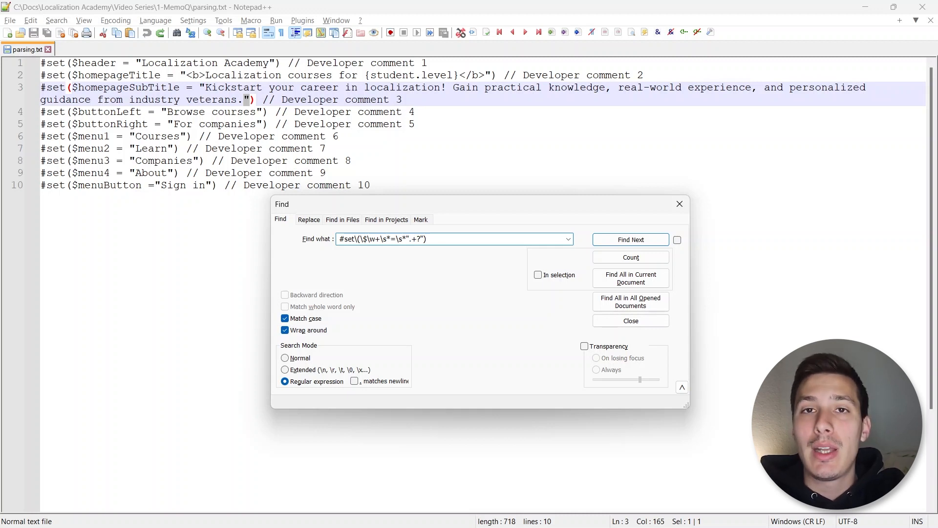
key(Left)
text(\)
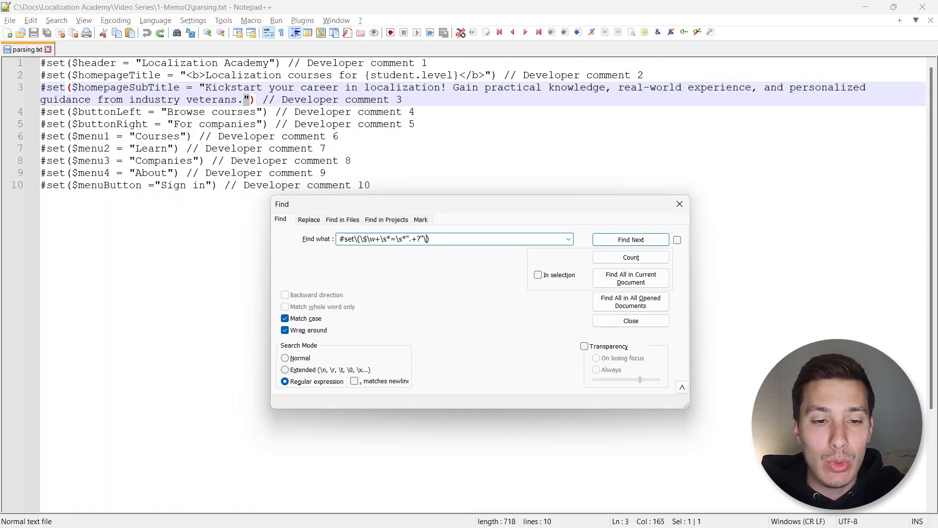
- Step through the matches of #set\(\$\w+\s*=\s*".+?"\) from line 4 to line 8
drag(465, 204, 461, 190)
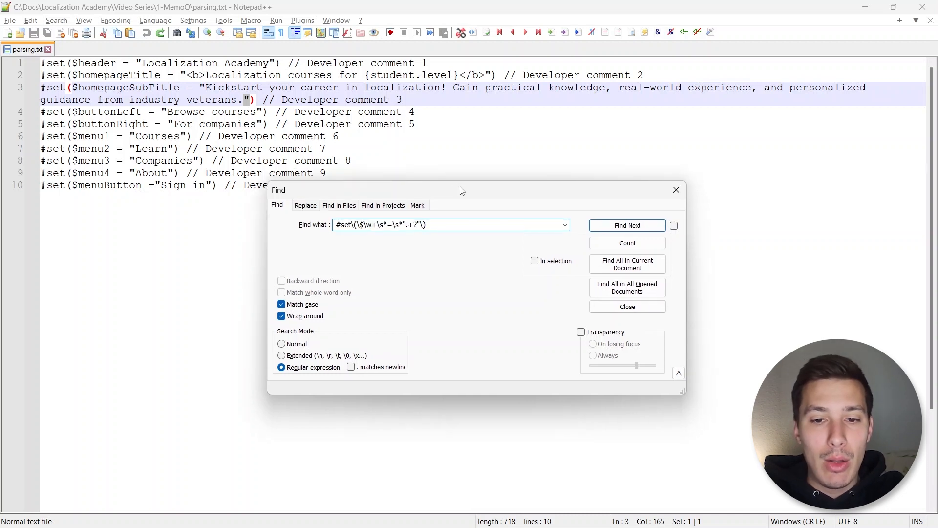
click(623, 228)
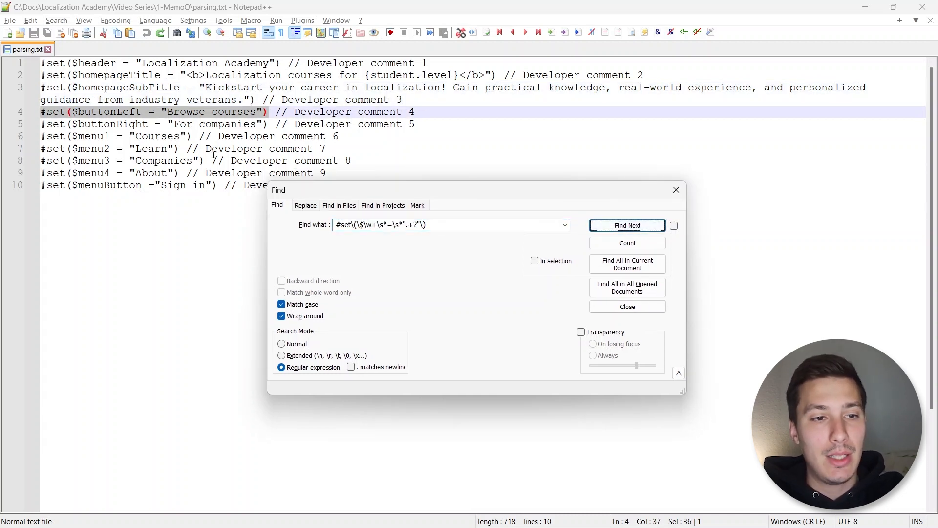
click(621, 226)
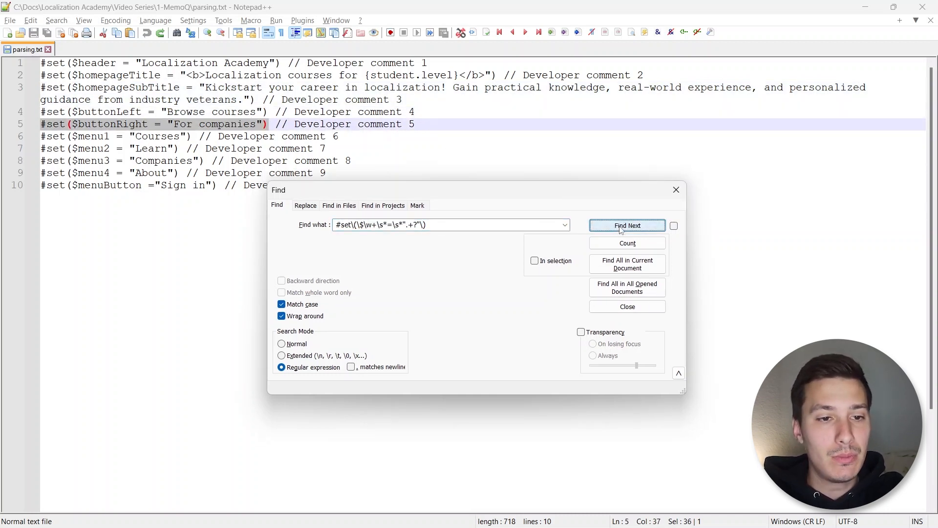
click(620, 227)
click(619, 227)
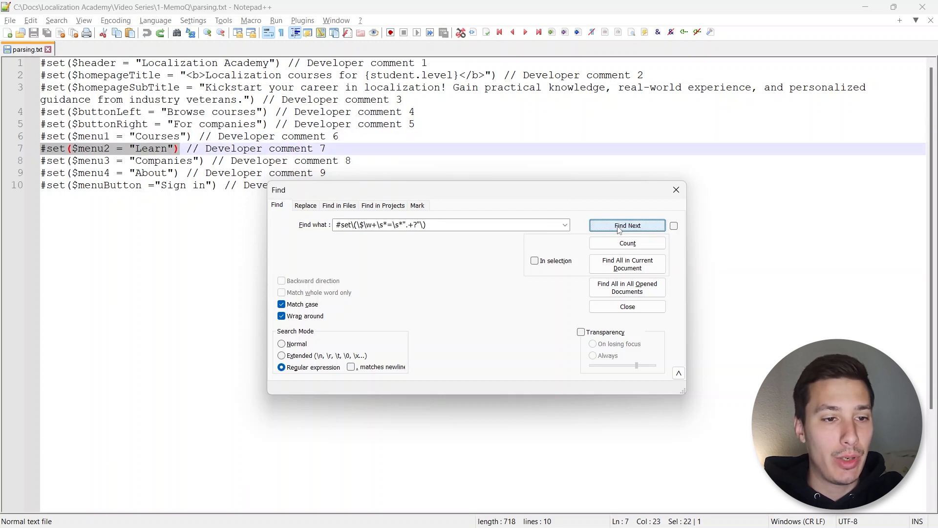
click(620, 228)
- Highlight the spaces between the closing parenthesis and the comment slashes in lines 8, 7, 6 and 5
click(448, 224)
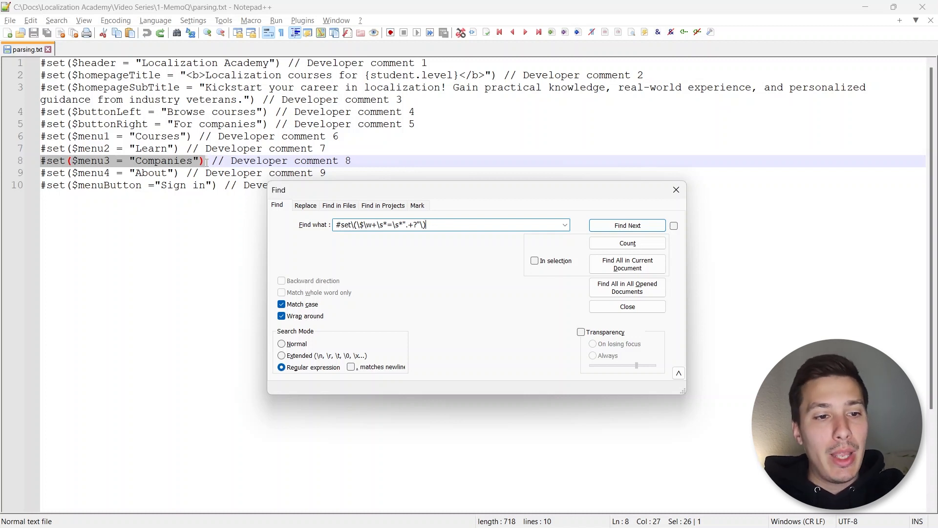
drag(352, 189, 351, 197)
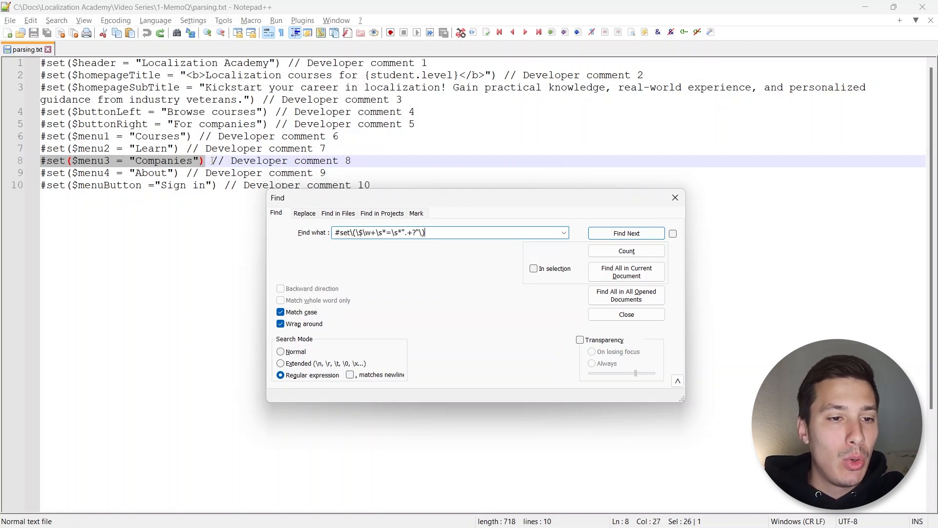
drag(214, 160, 207, 162)
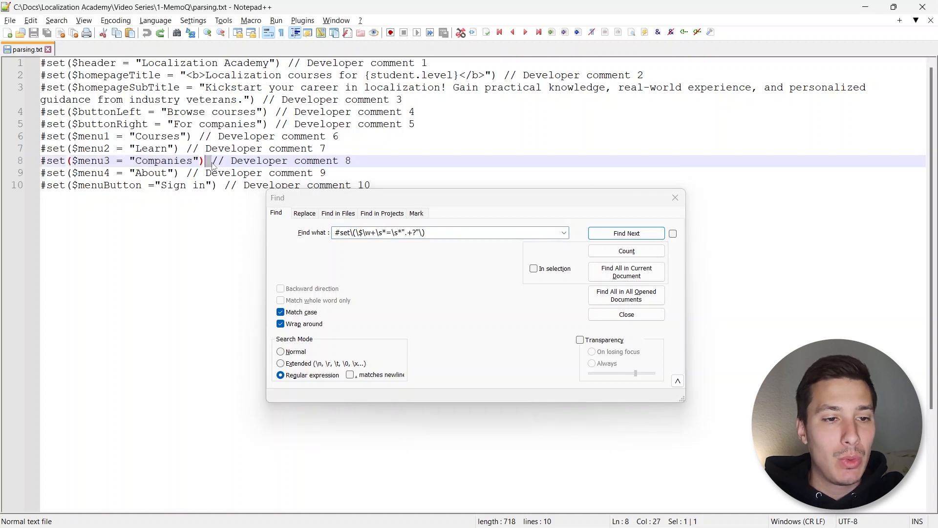
drag(188, 149, 180, 149)
click(194, 137)
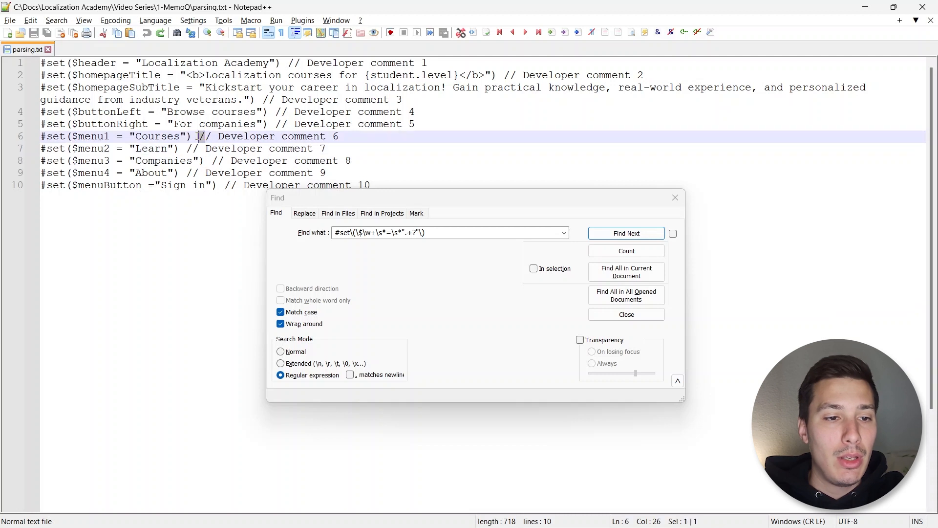
key(shift+Right)
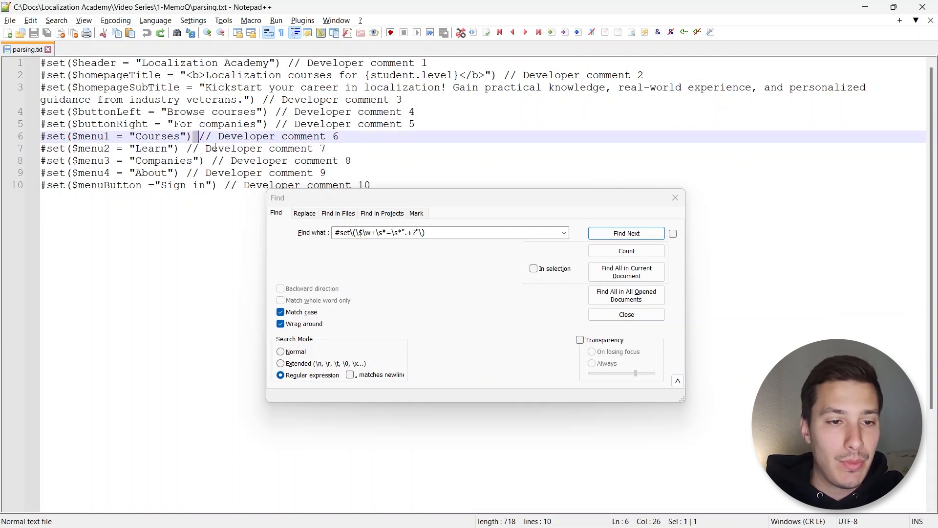
click(270, 125)
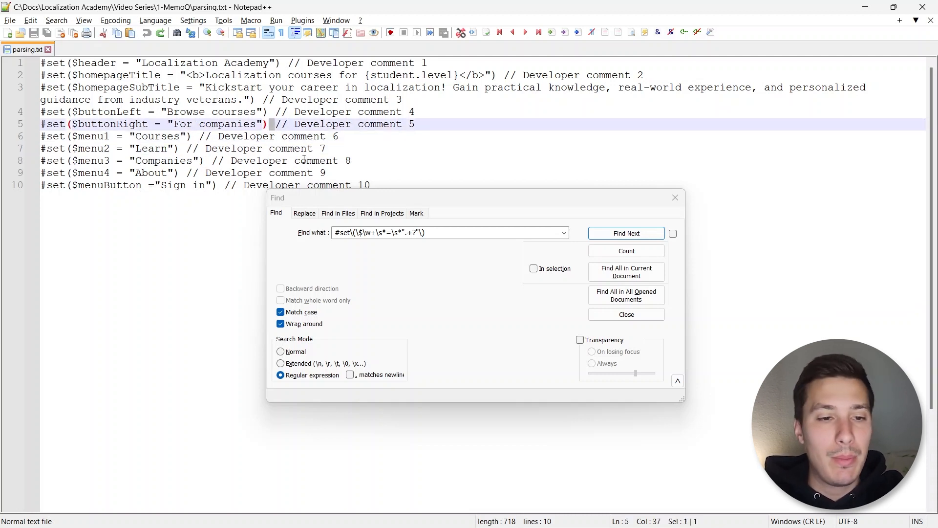
click(288, 124)
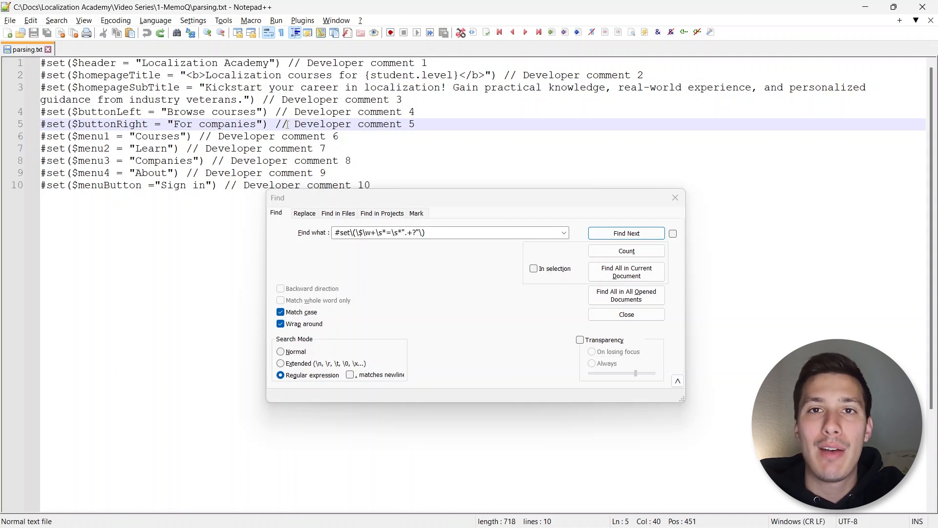
- Append \s*//\s* to the search expression to match the comment slashes with optional whitespace on both sides
click(454, 233)
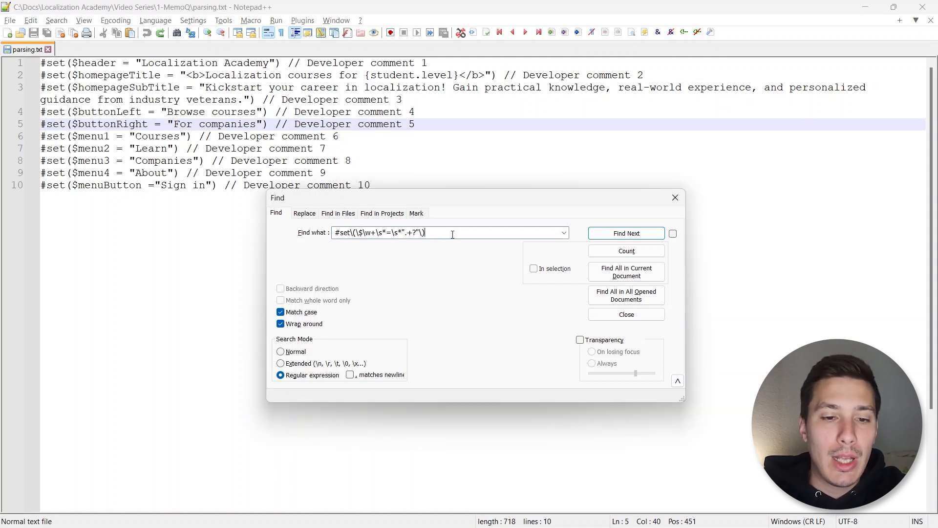
text(\s*)
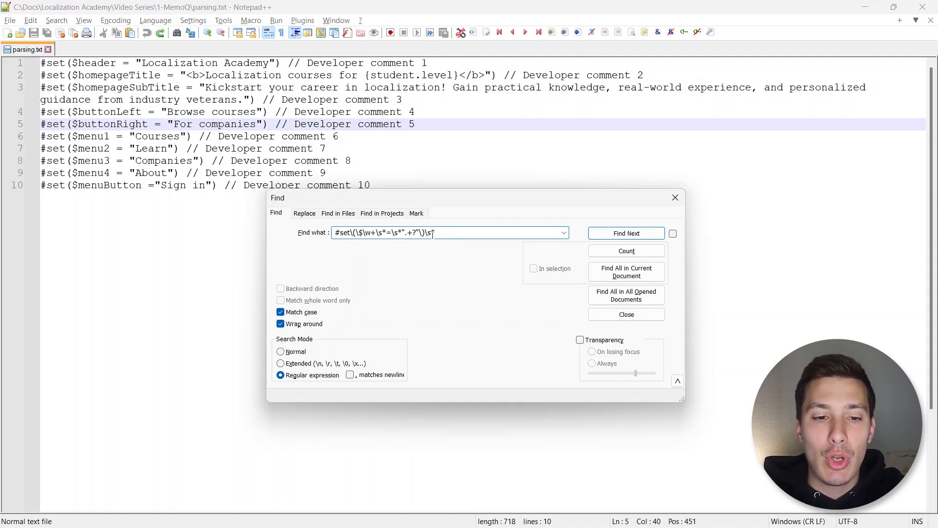
drag(429, 234, 432, 234)
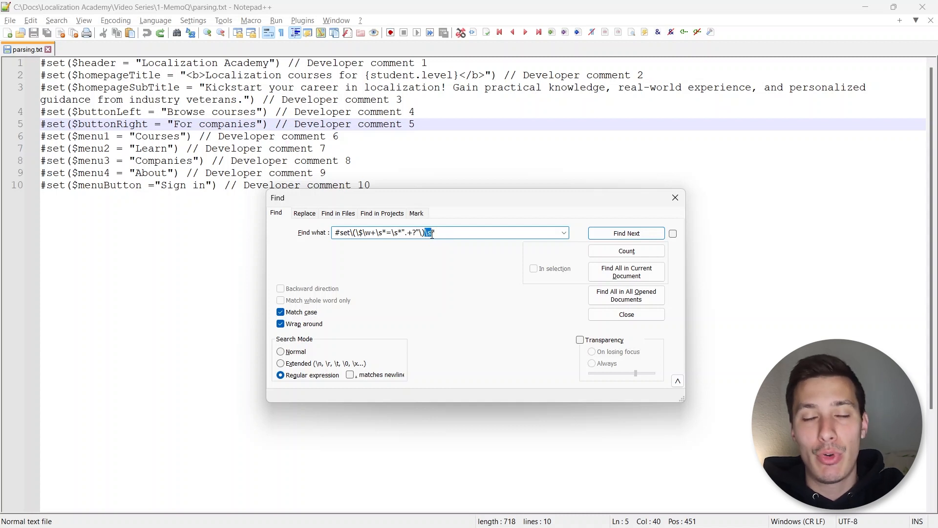
click(437, 234)
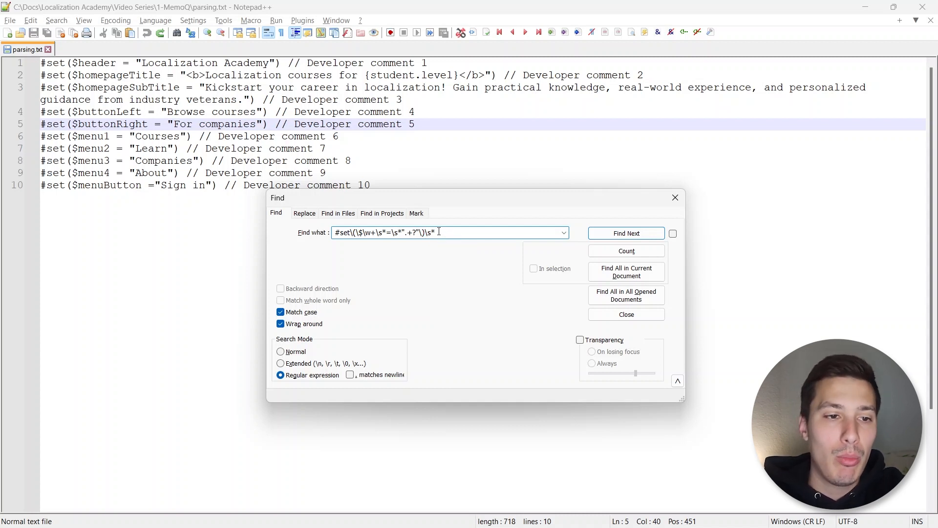
text(//)
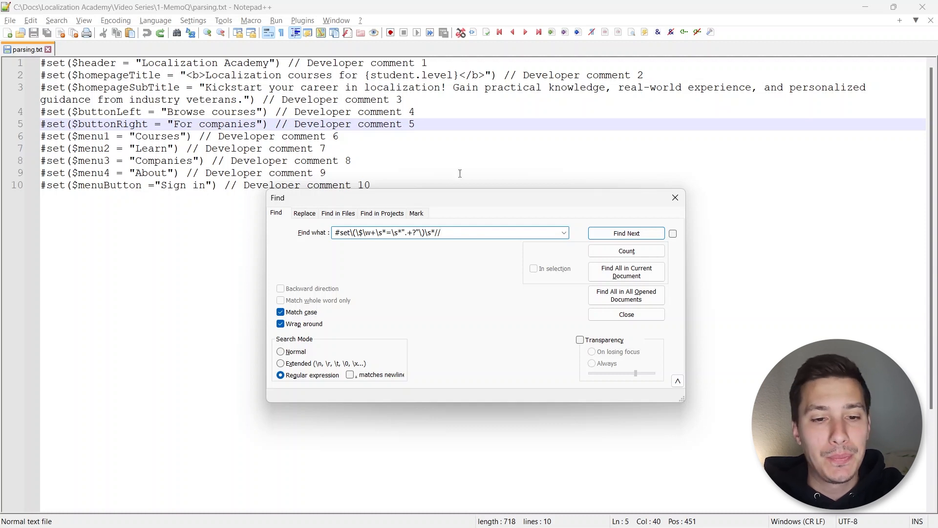
text(\s*)
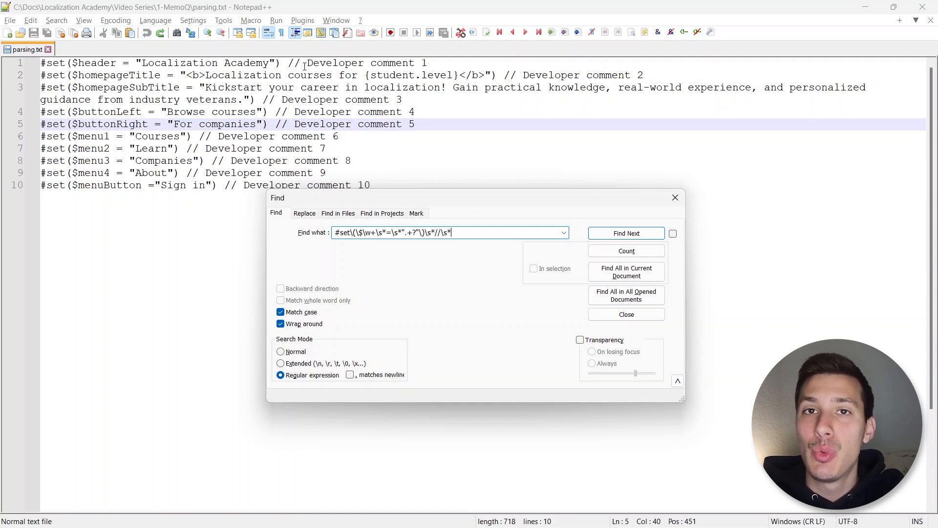
- Highlight spaces after the comment slashes and step through the matches of the expression ending in //\s* from line 6 to line 8
drag(301, 65, 307, 65)
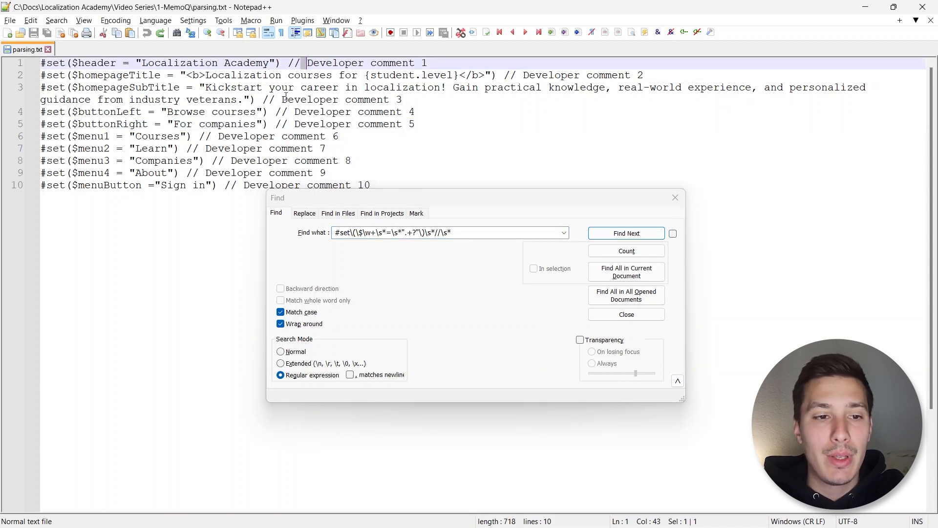
drag(276, 100, 294, 124)
click(460, 231)
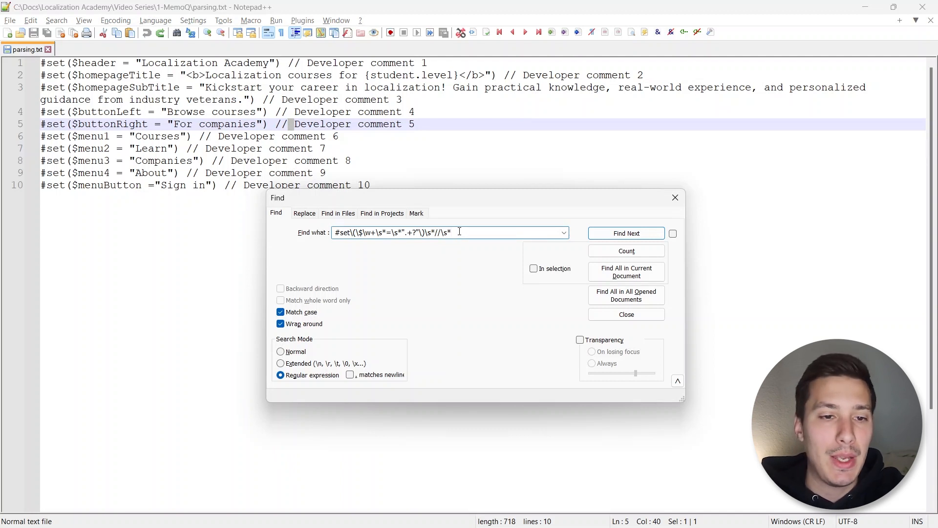
click(619, 234)
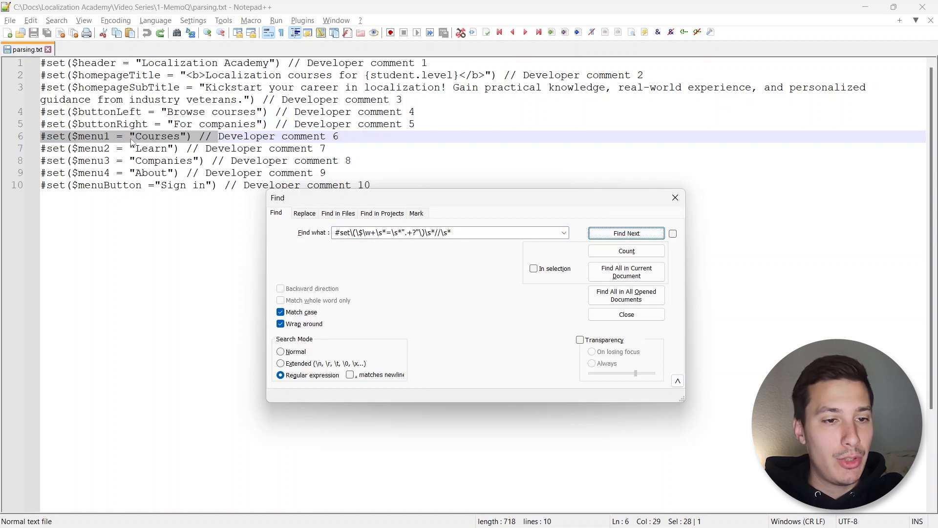
key(Return)
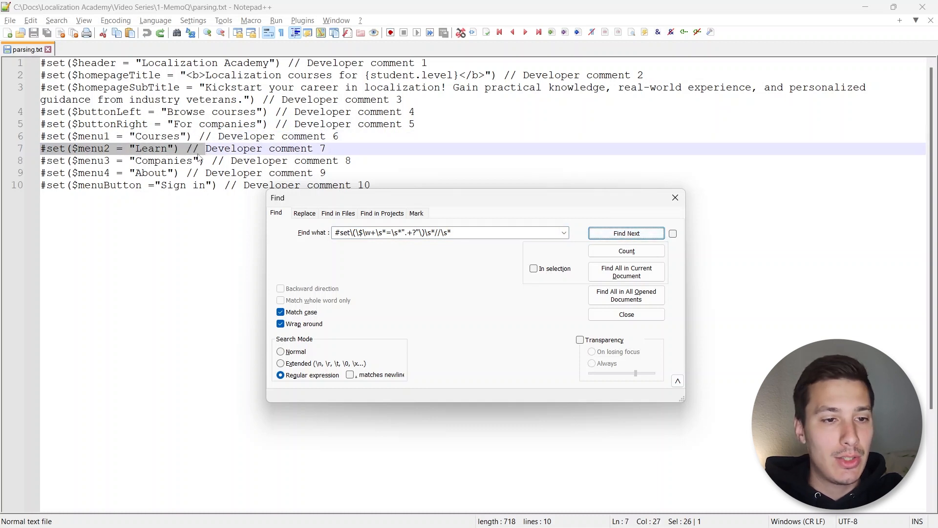
key(Return)
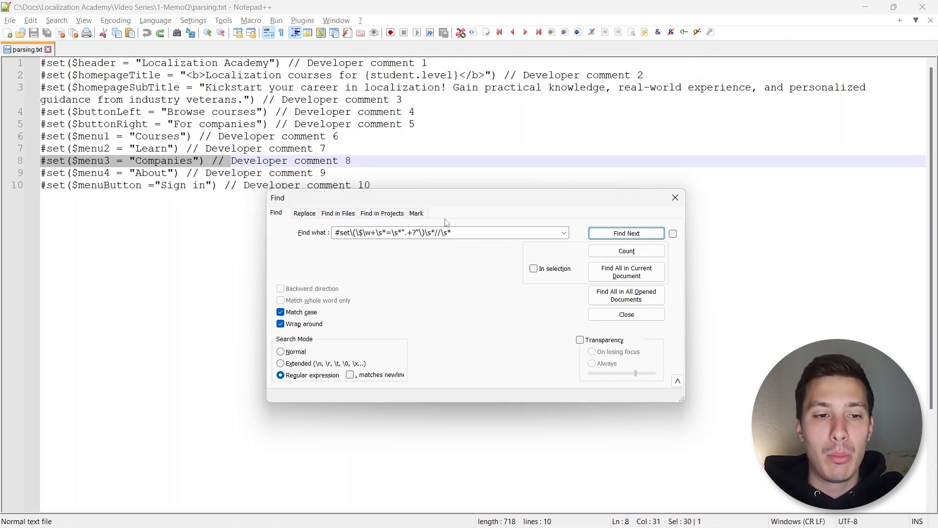
- Append .+ to the search expression to match the developer comment text, and find the next match in line 9
click(467, 231)
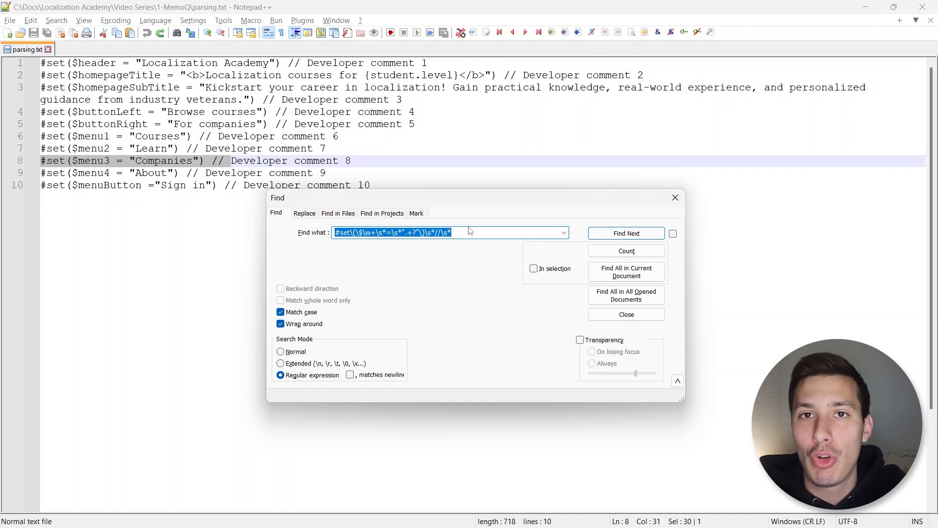
click(468, 230)
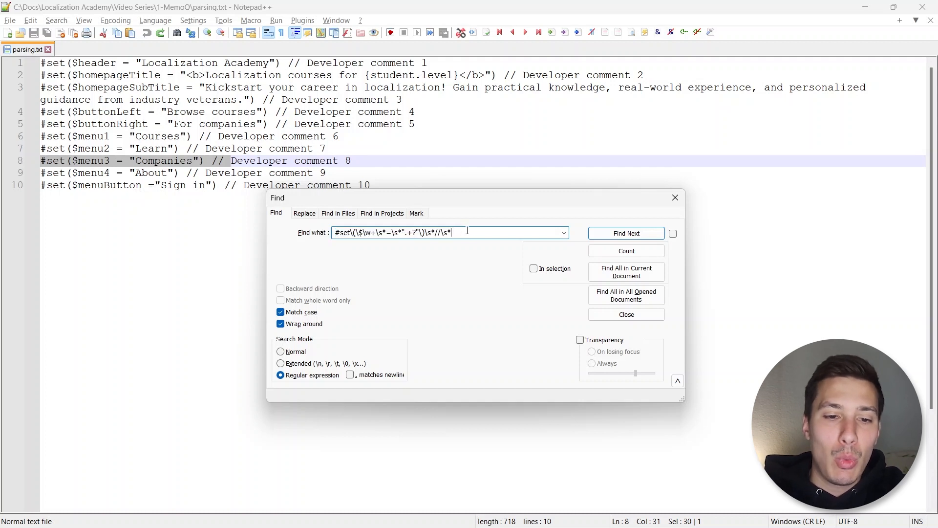
text(.+)
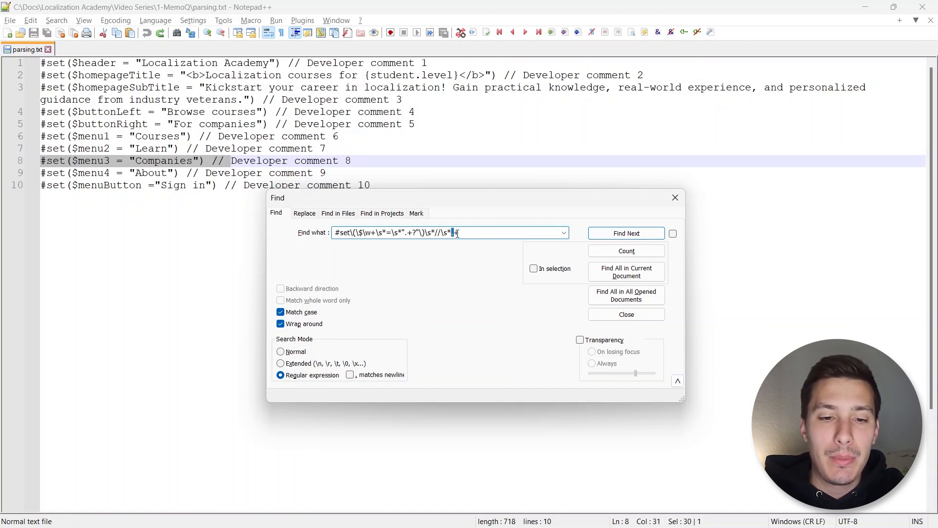
drag(461, 233, 454, 235)
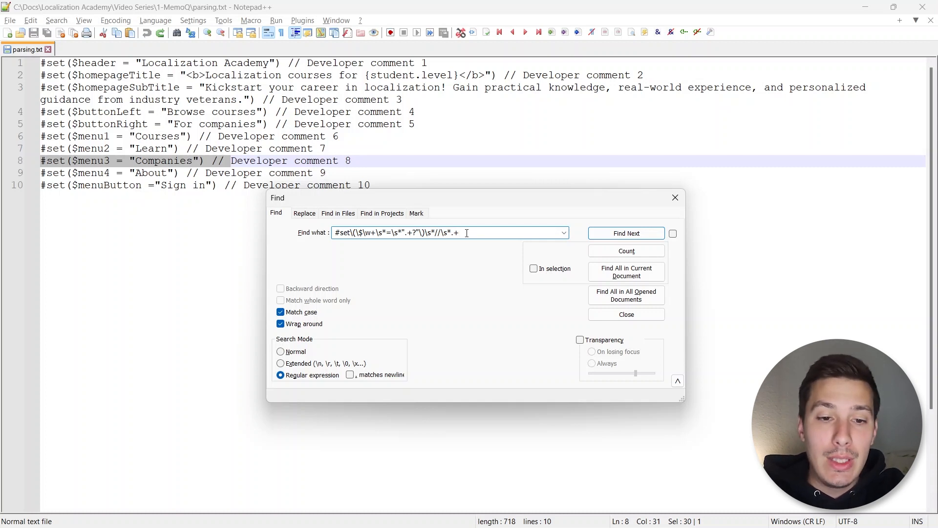
drag(459, 233, 452, 232)
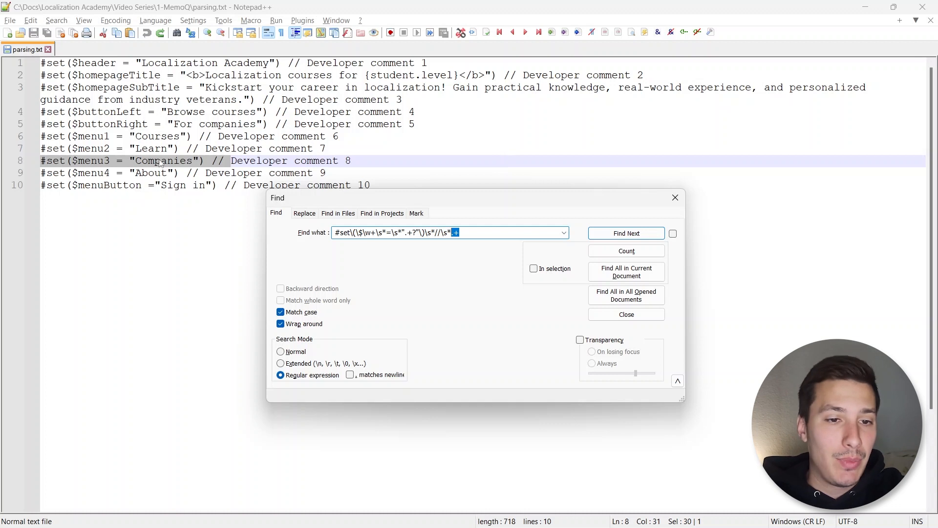
click(475, 233)
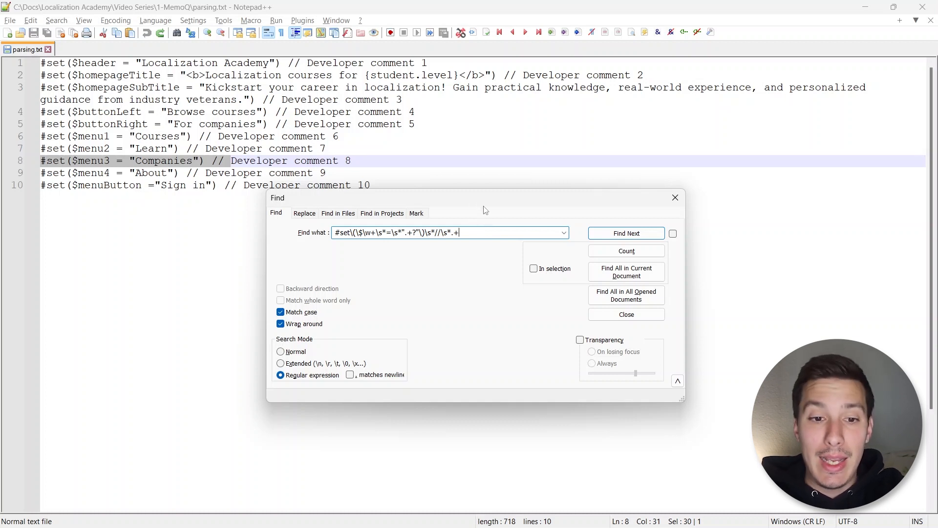
click(619, 234)
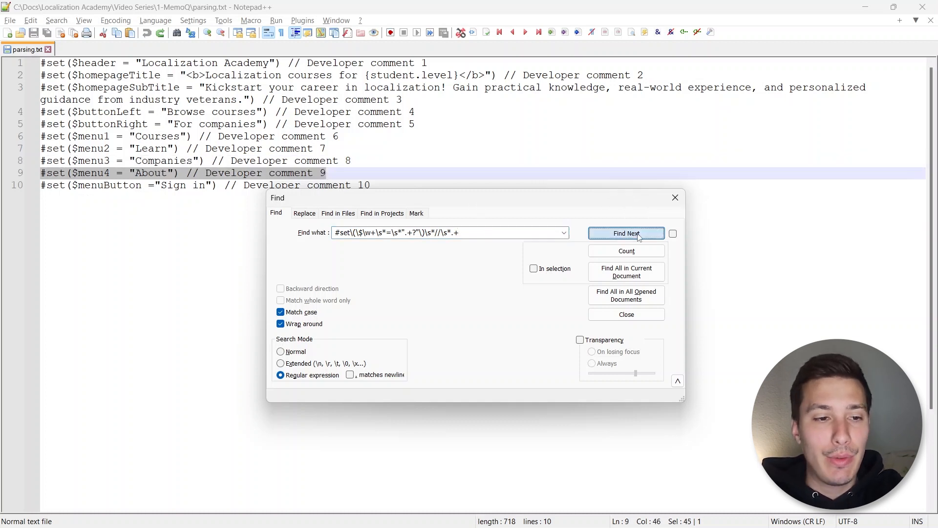
drag(358, 202, 350, 216)
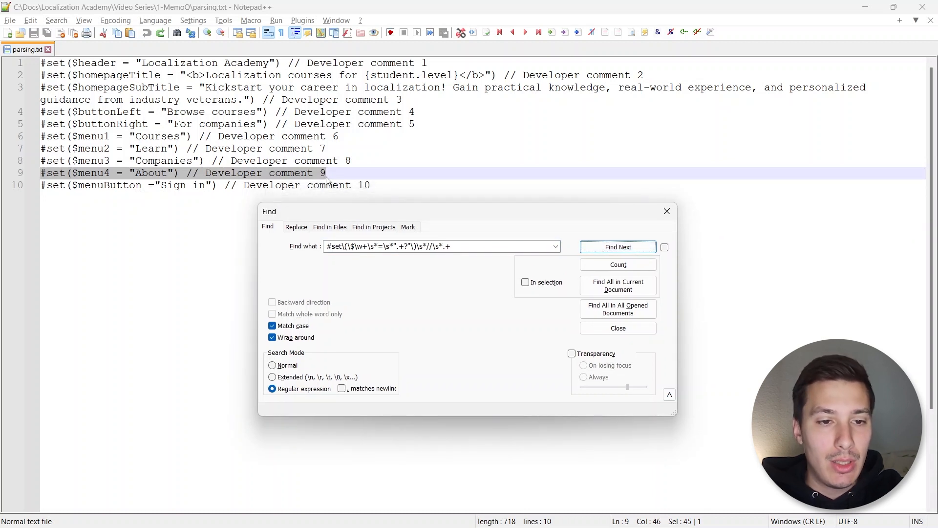
- Step through the matches of the full expression from line 10 around to line 4, and shift the Find dialog slightly
click(626, 249)
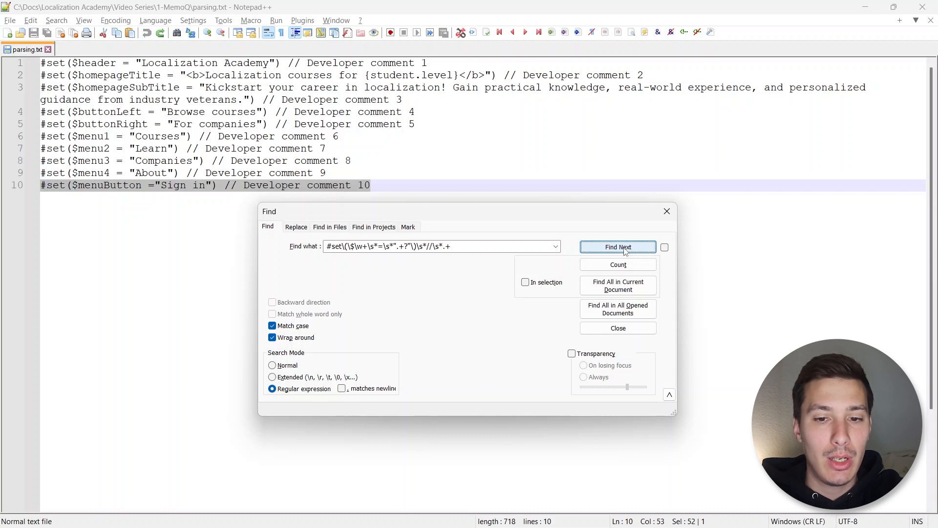
click(625, 249)
click(625, 250)
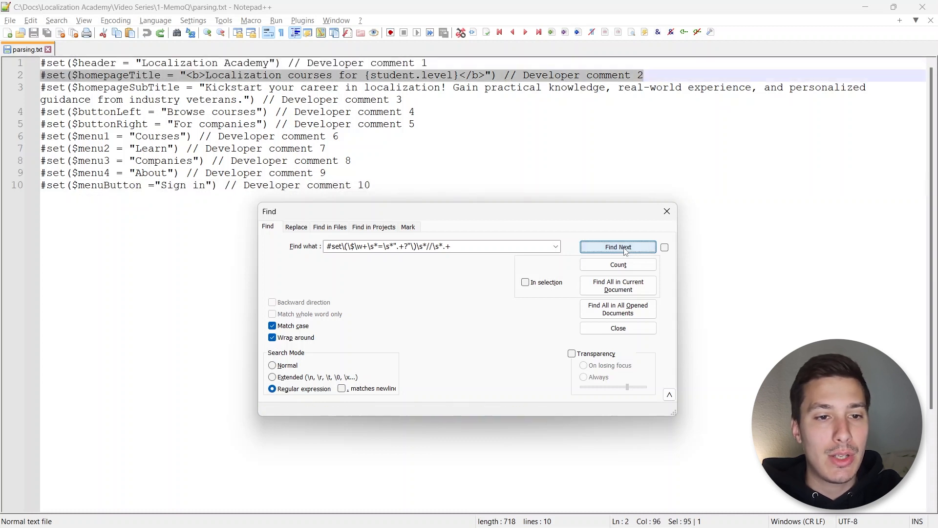
click(625, 250)
click(625, 250)
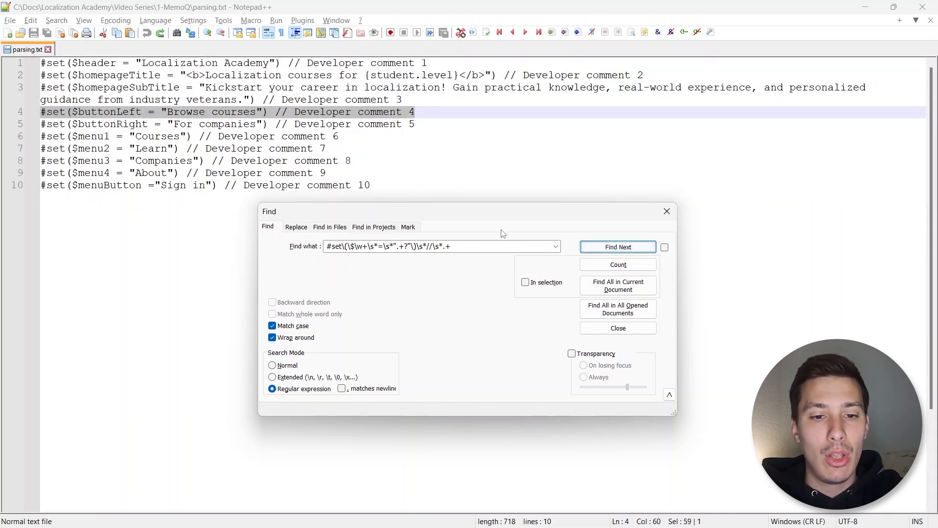
drag(486, 217, 489, 214)
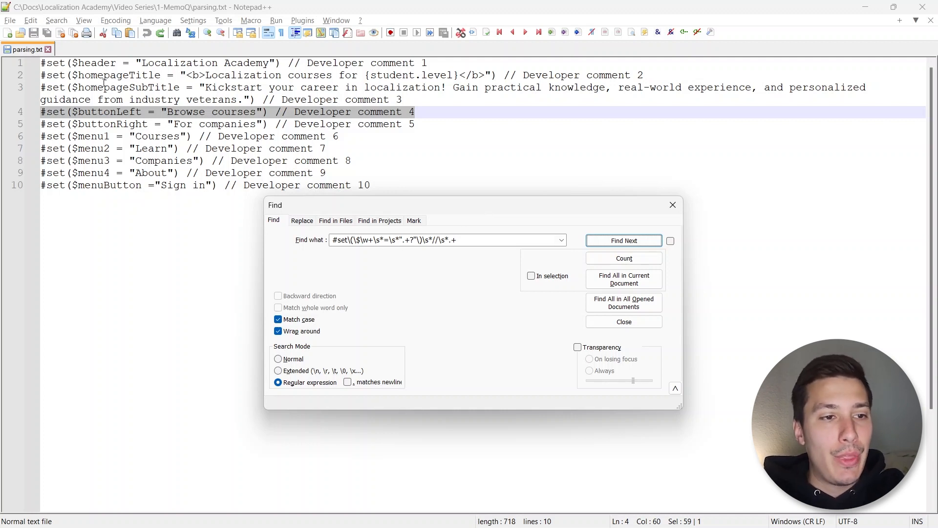
- Enclose \w+ in parentheses in the search expression to capture the variable name, such as header in line 1
click(80, 64)
drag(78, 64, 117, 64)
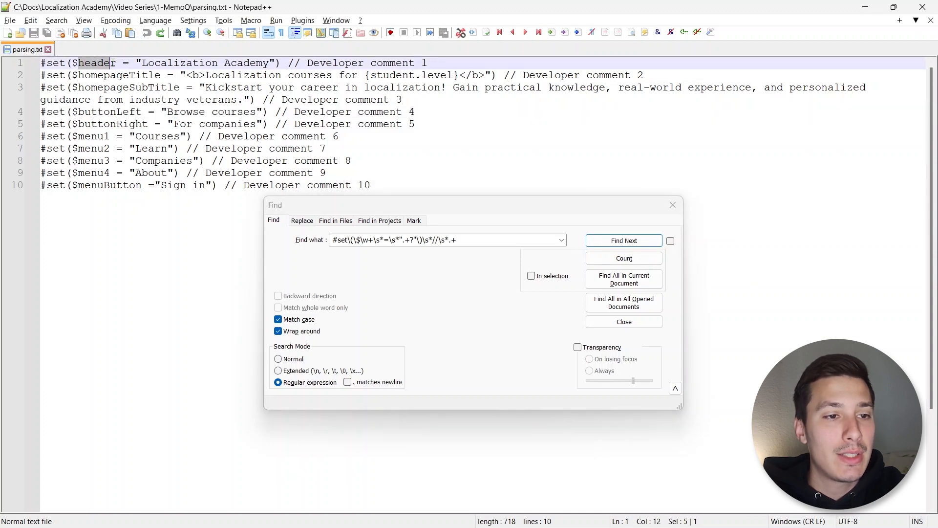
click(370, 241)
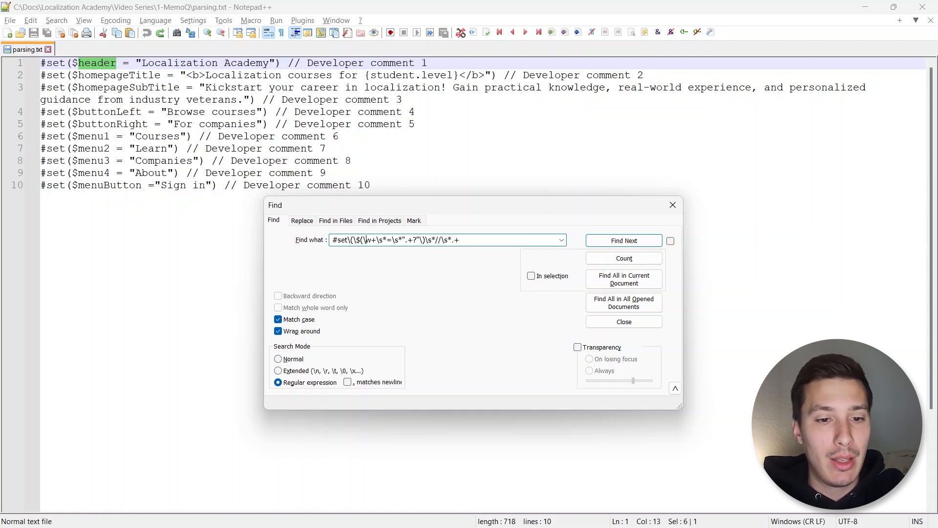
text())
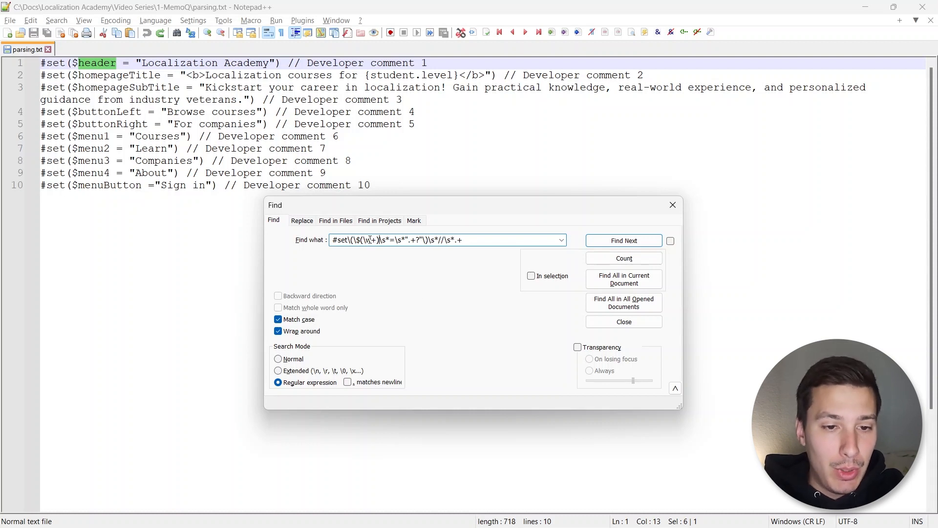
mouse_move(363, 240)
mouse_down()
mouse_move(374, 241)
mouse_move(360, 240)
mouse_up()
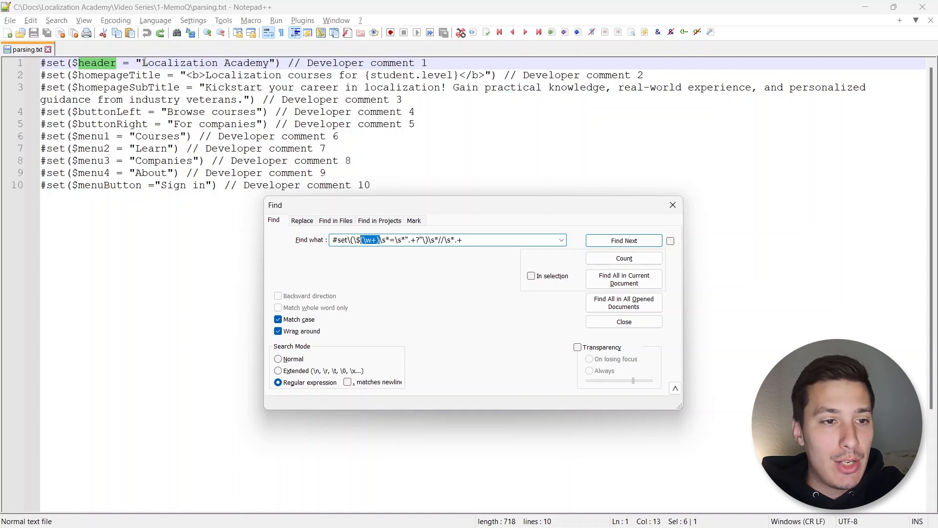
- Highlight the quoted strings in lines 1 and 2, and enclose .+? in parentheses in the search expression to capture the translatable text
drag(137, 63, 275, 63)
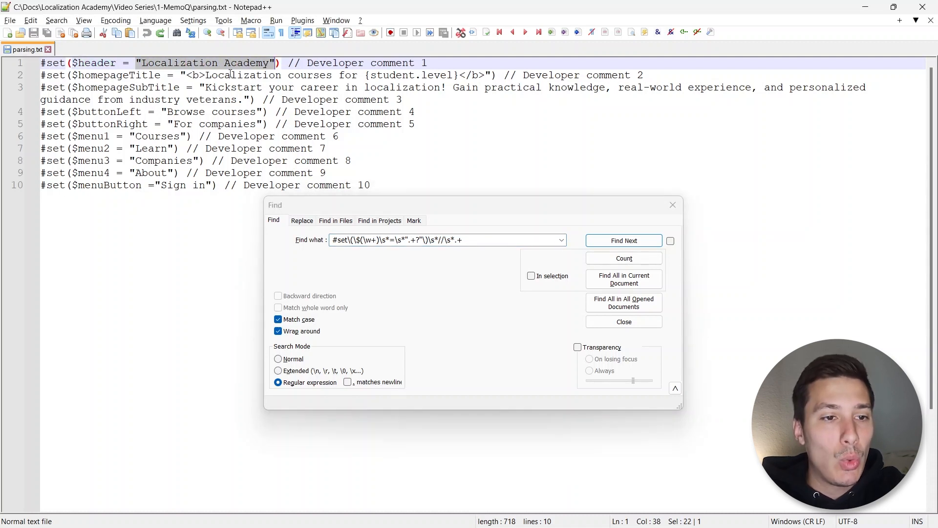
drag(184, 74, 498, 76)
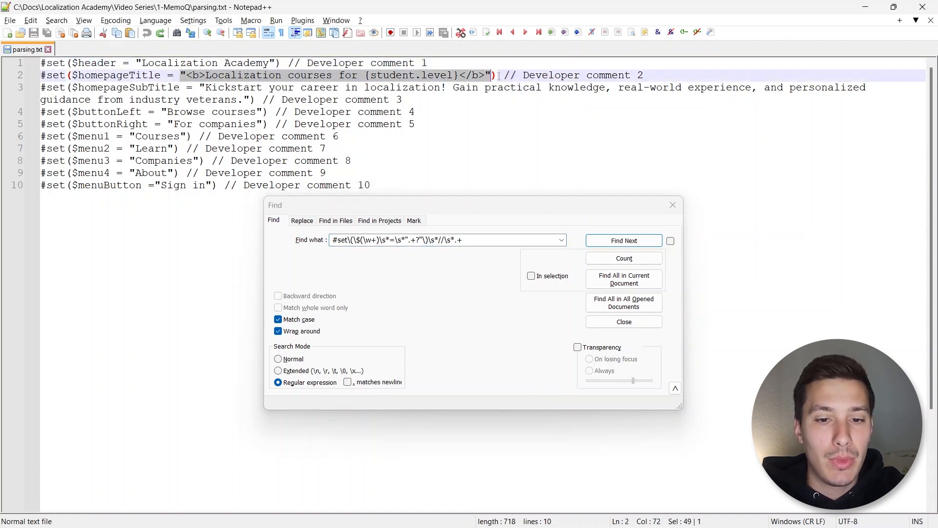
click(408, 240)
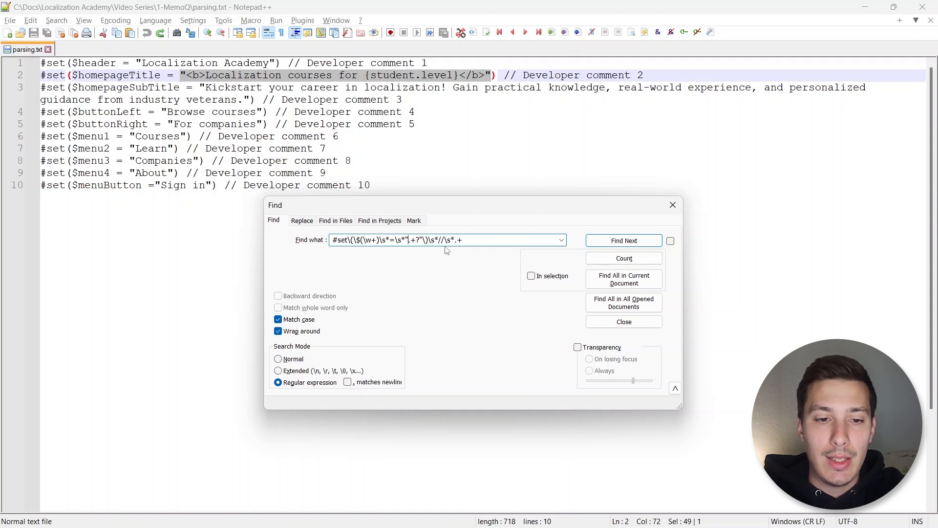
text((\w+)
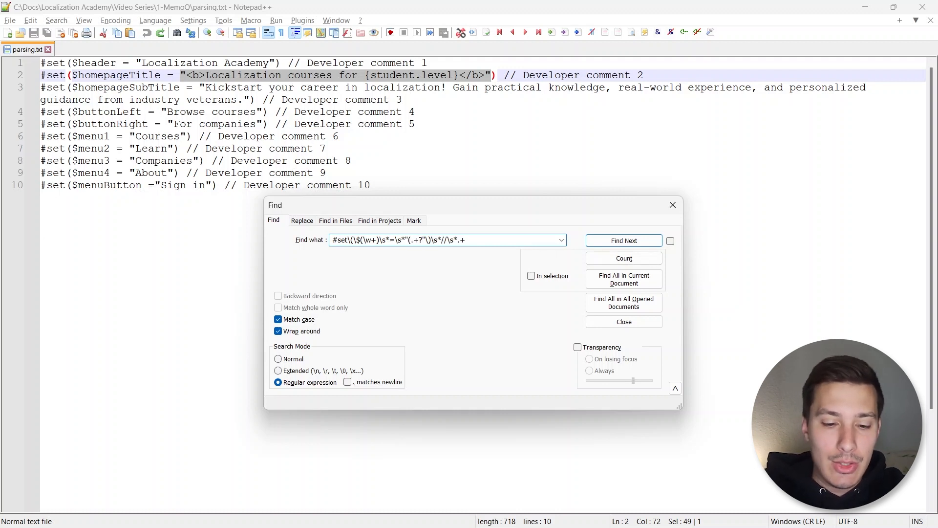
text())
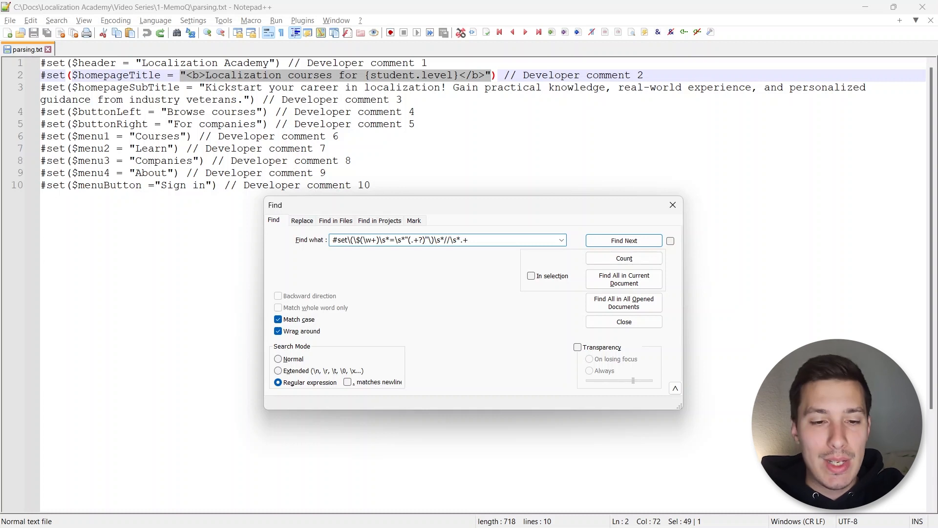
- Highlight the (.+?) group and the quotation mark after it in the search expression
key(shift+Left)
key(shift+Left)
key(shift+Left)
key(shift+Left)
key(shift+Left)
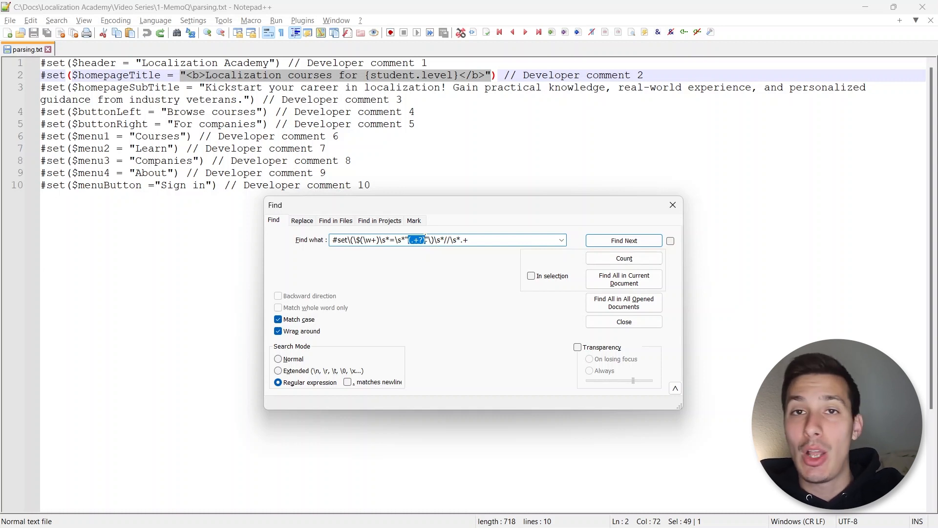
key(Left)
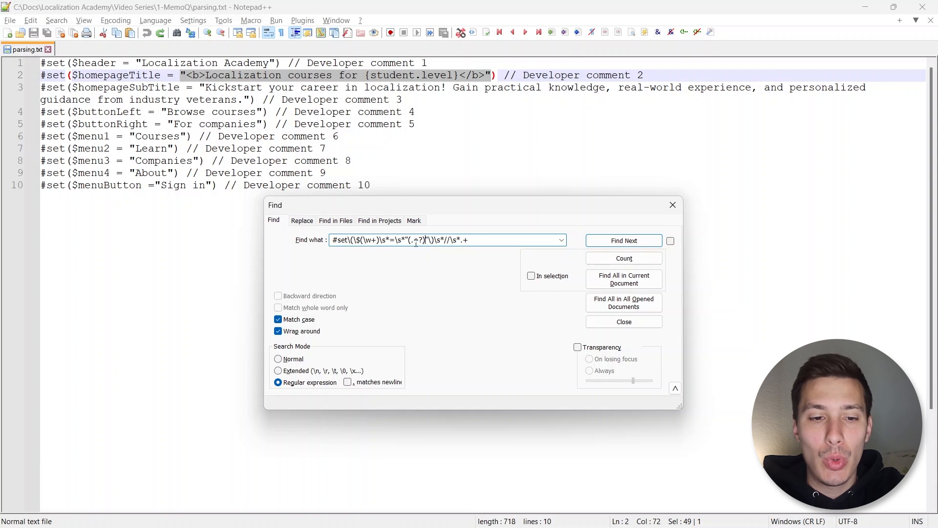
key(shift+Right)
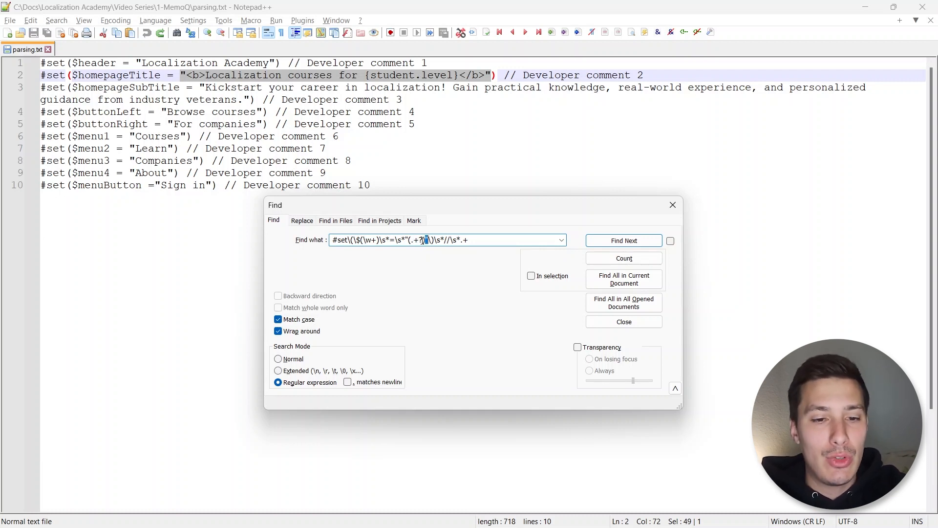
drag(409, 240, 426, 240)
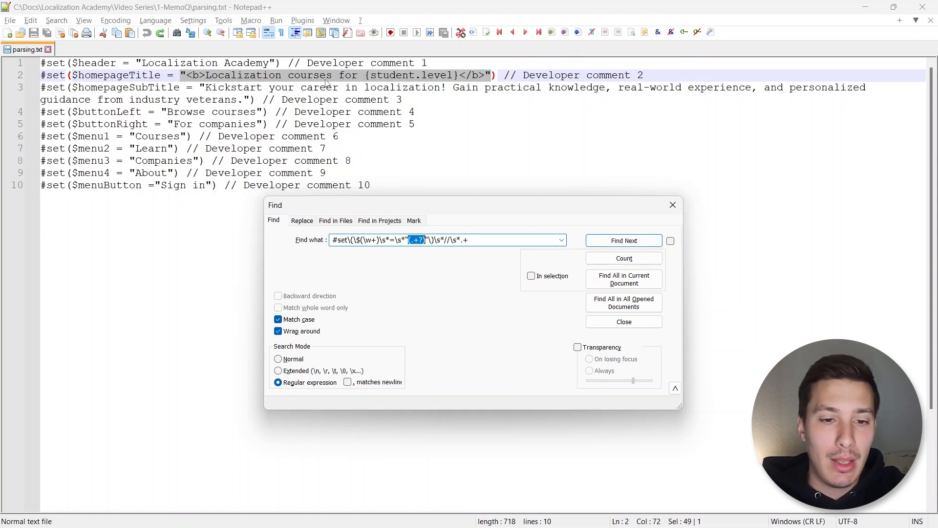
- Enclose the final .+ in parentheses to capture the developer comment, and highlight the new group in the search expression
click(462, 242)
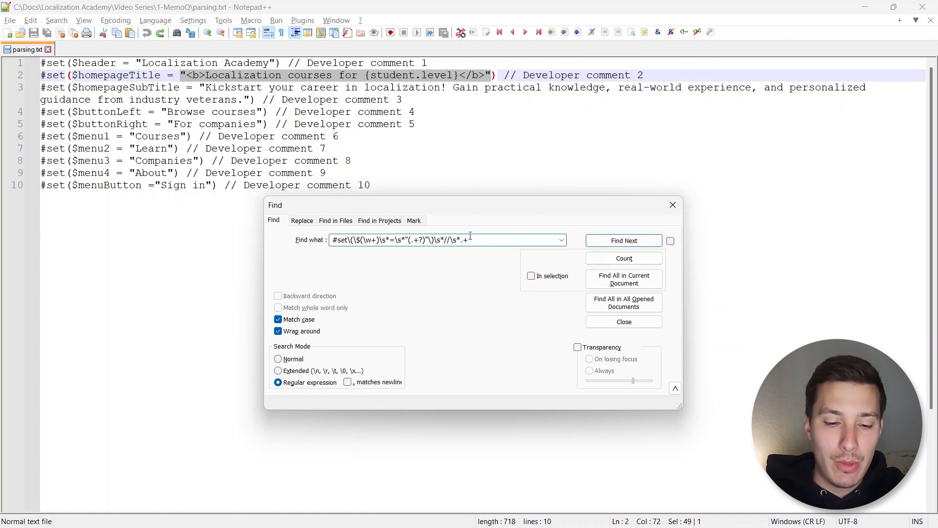
text((.+))
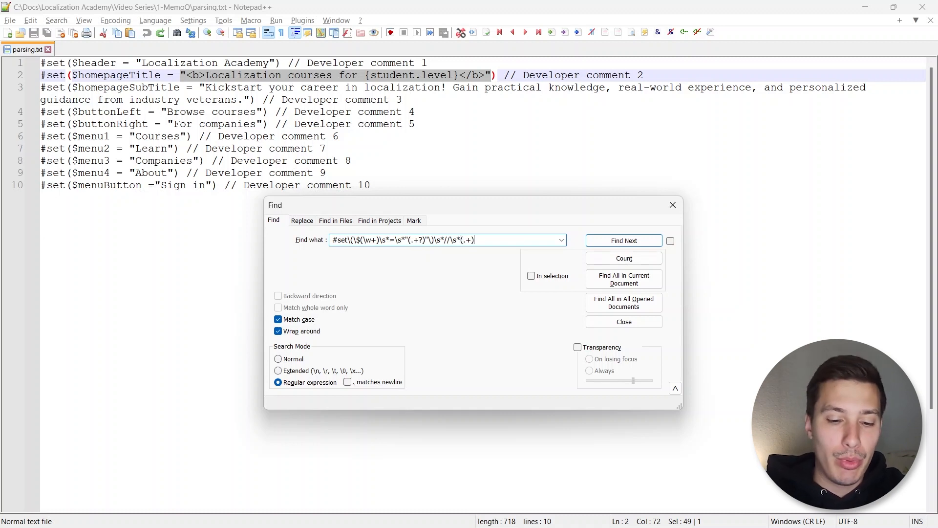
drag(466, 239, 471, 239)
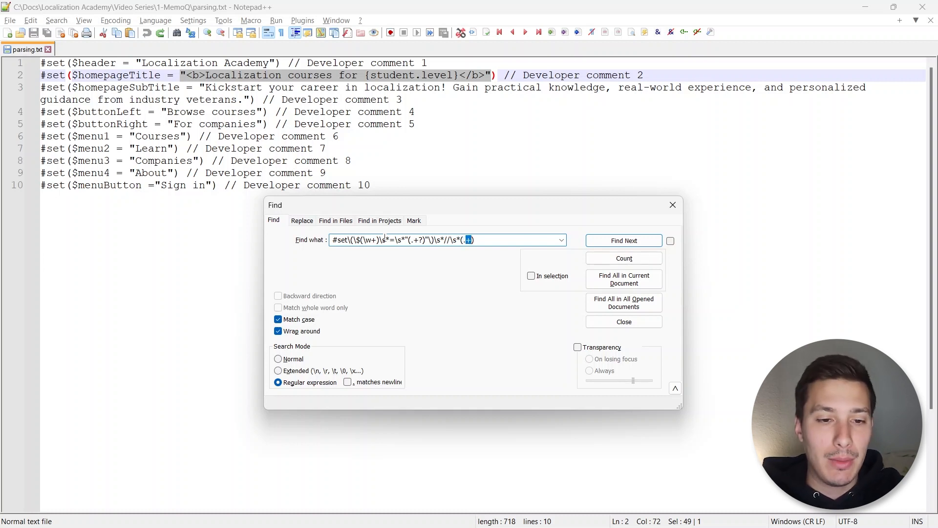
drag(363, 240, 483, 241)
right_click(425, 242)
click(456, 239)
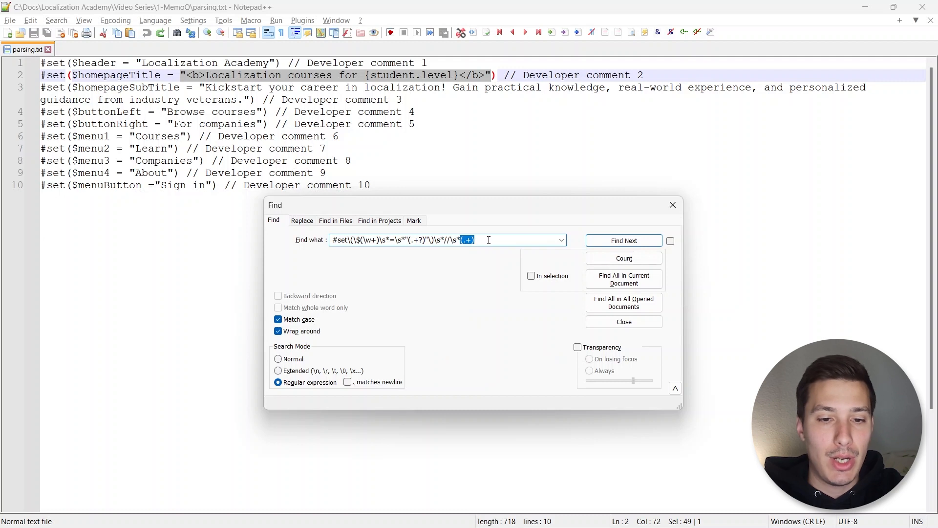
click(488, 240)
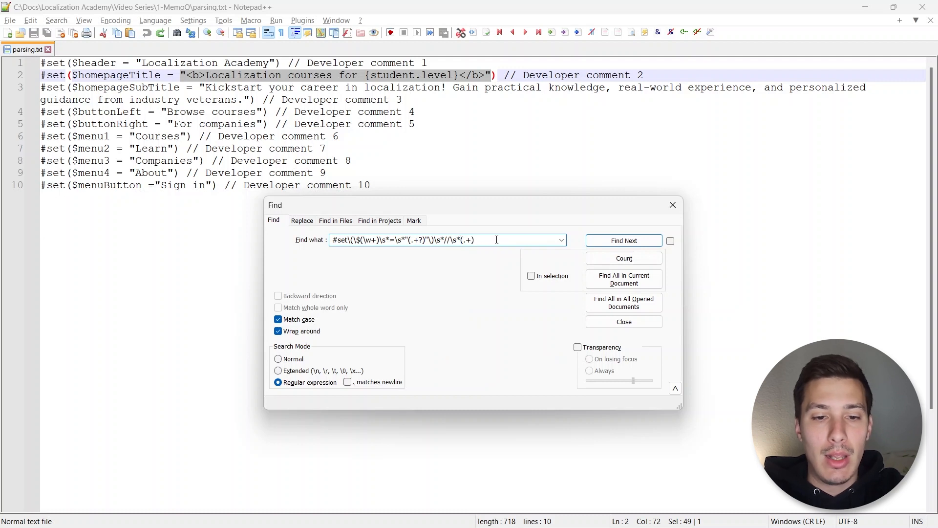
- Step through the matches of the expression with its three capture groups from line 3 to line 7
click(614, 241)
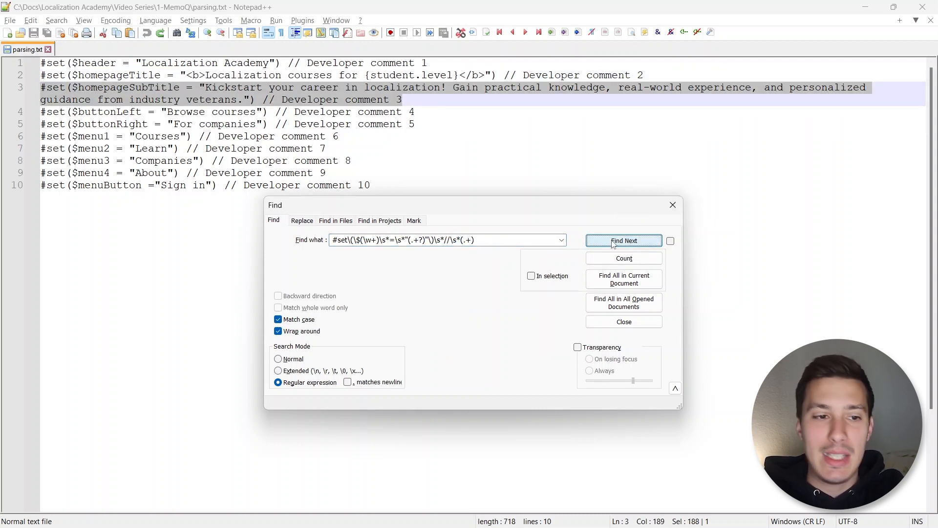
click(614, 242)
click(611, 242)
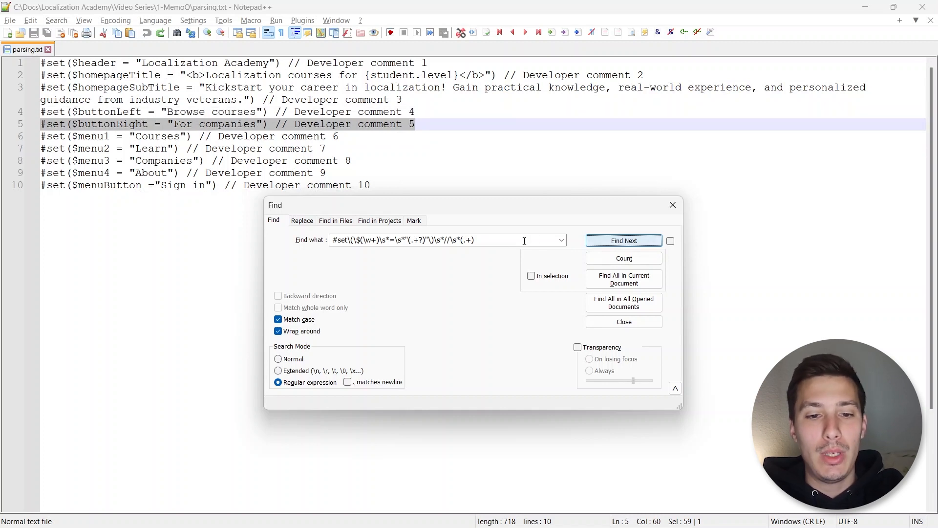
click(621, 241)
click(622, 241)
- Copy the whole search expression, switch to memoQ's document import settings, and add it as a paragraph rule of the regex text filter
double_click(486, 241)
key(ctrl+c)
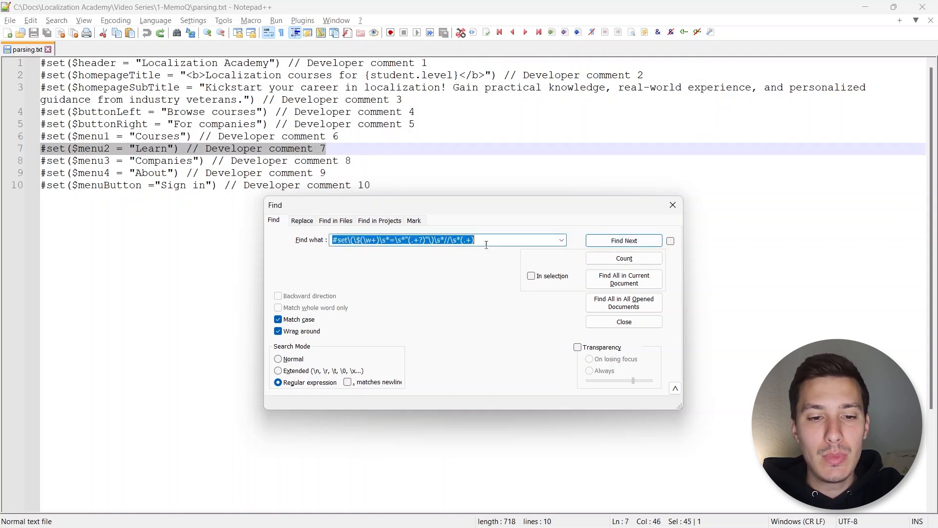
key(alt+Tab)
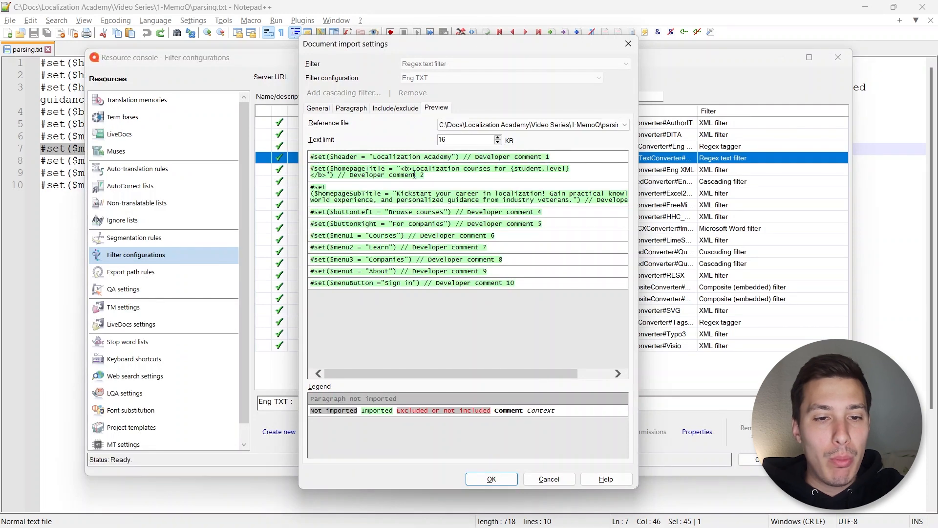
click(356, 112)
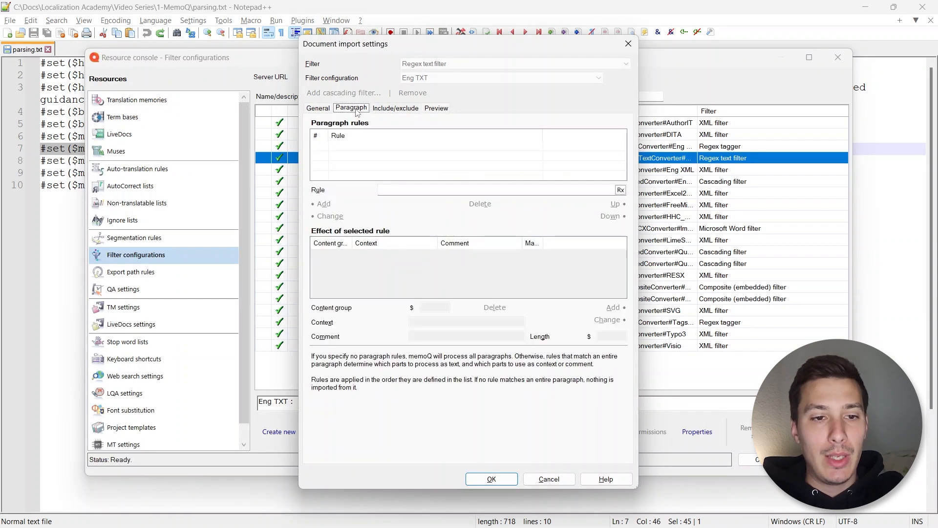
click(398, 191)
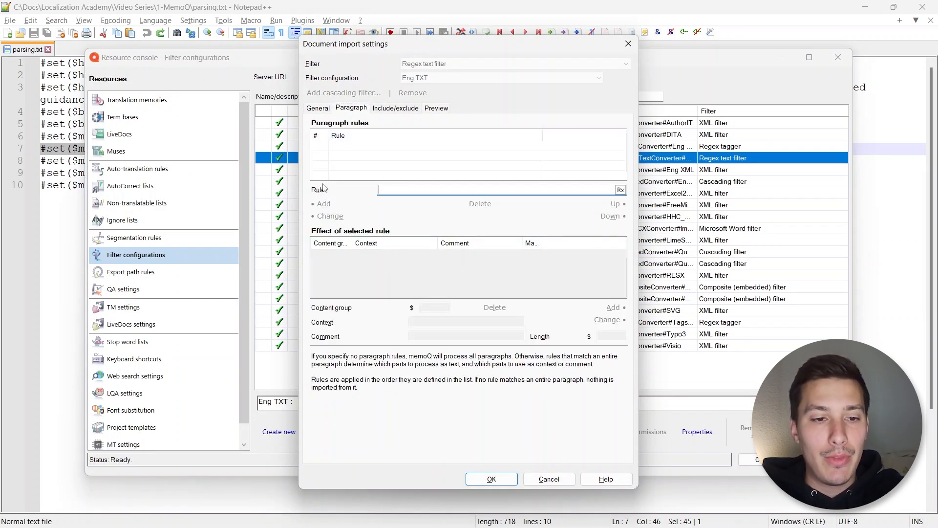
key(ctrl+v)
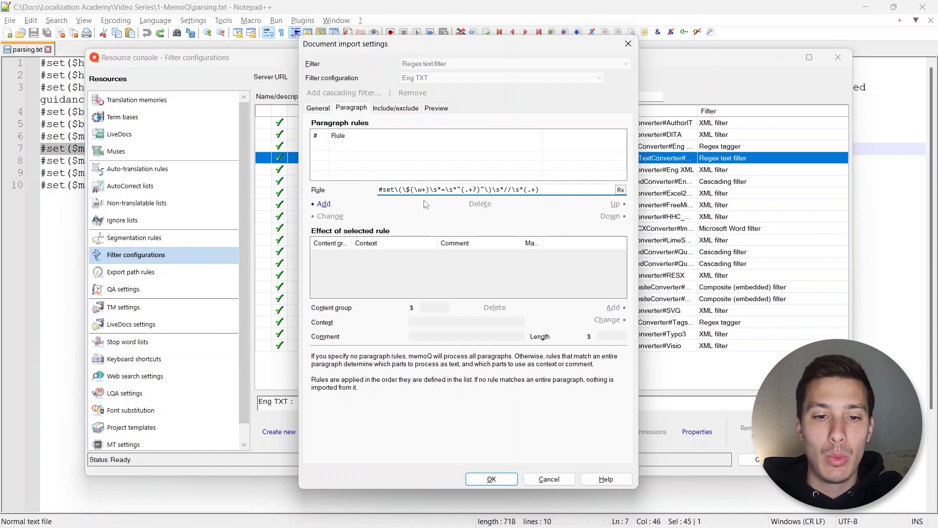
click(326, 205)
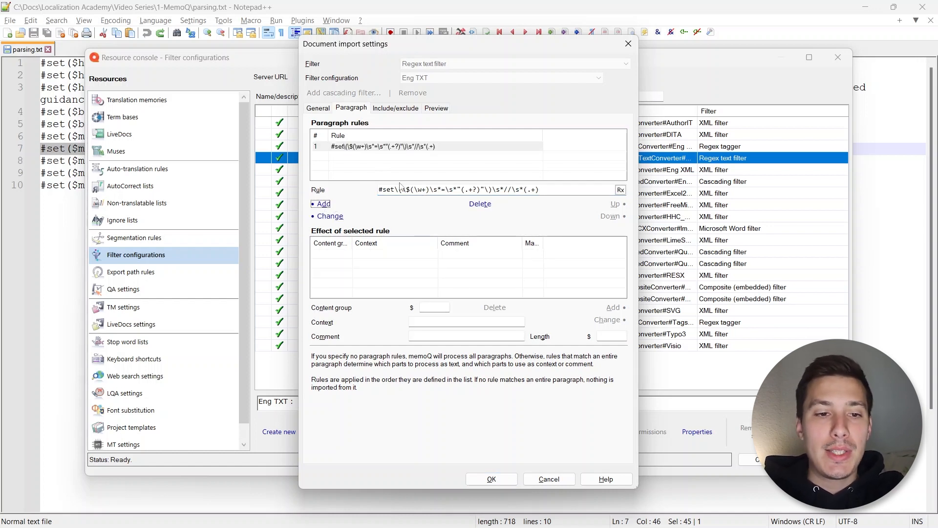
- Select the paragraph rule, highlight its (.+?) group, and set the content group to 2
click(390, 151)
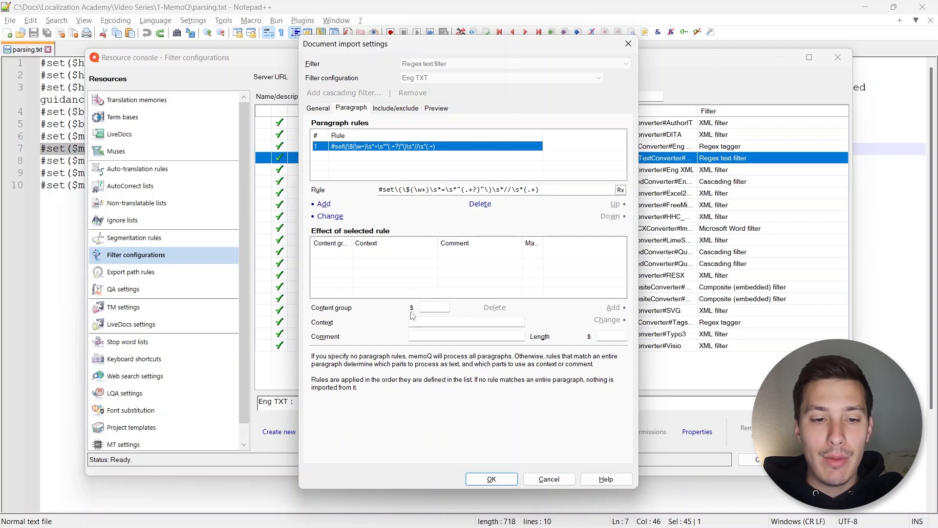
click(433, 308)
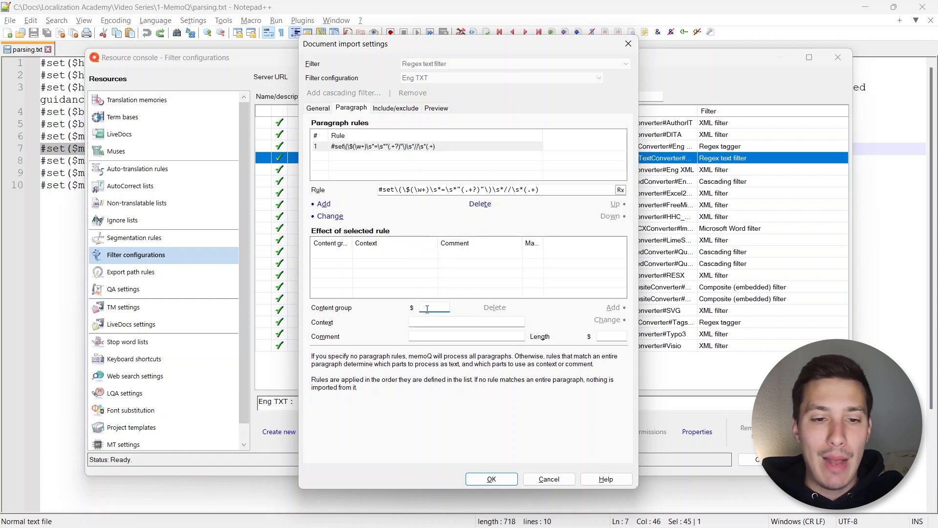
click(479, 190)
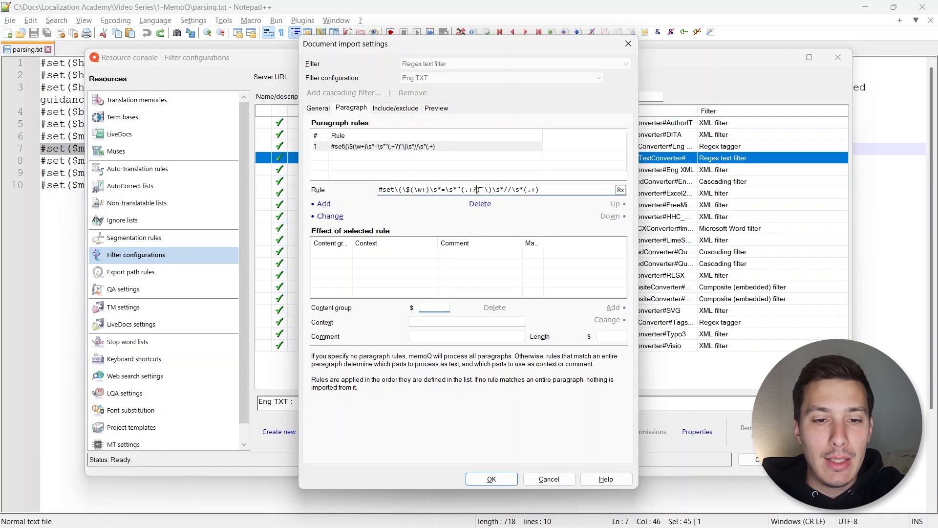
drag(479, 191, 461, 192)
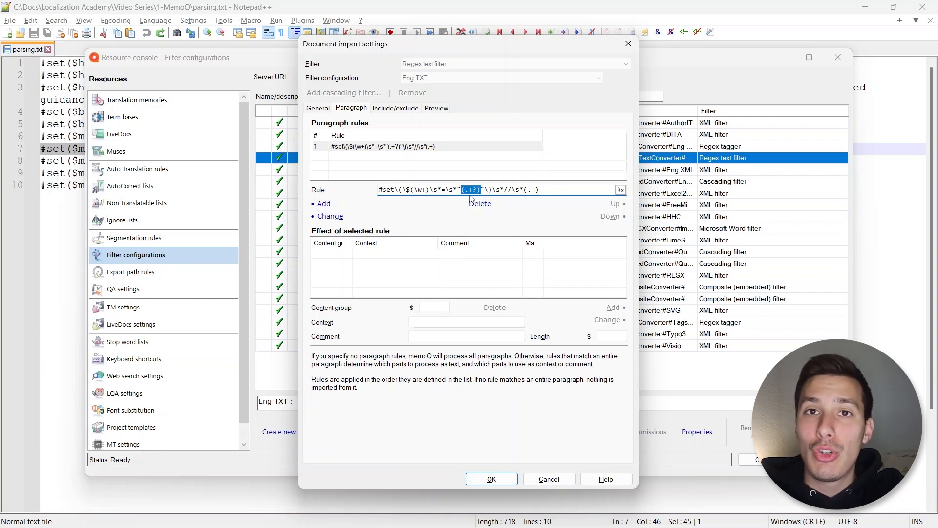
click(425, 308)
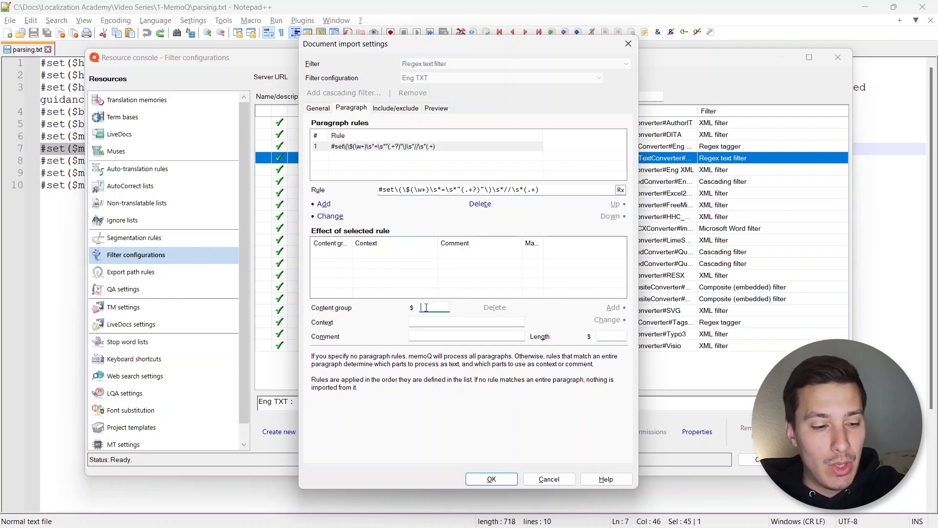
text(2)
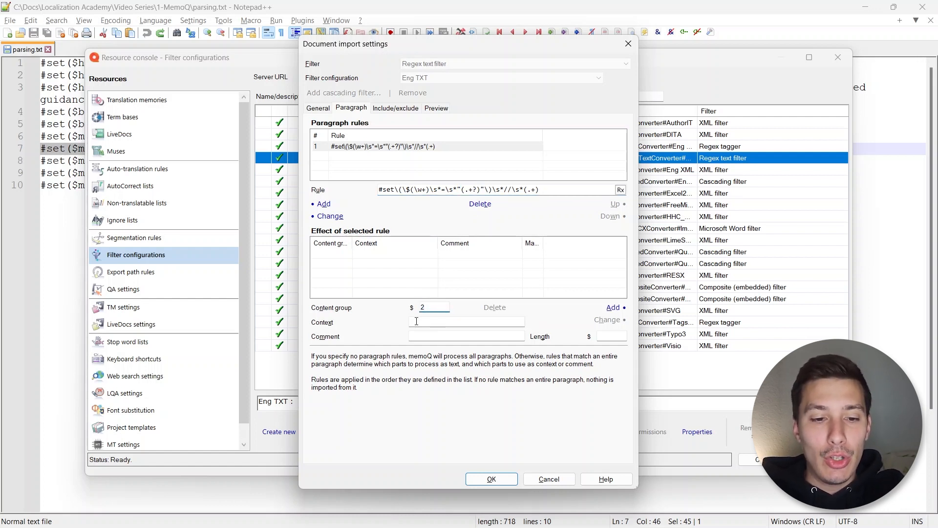
- Set the rule effect's context to $1 and highlight the matching (\w+) group in the rule
click(420, 321)
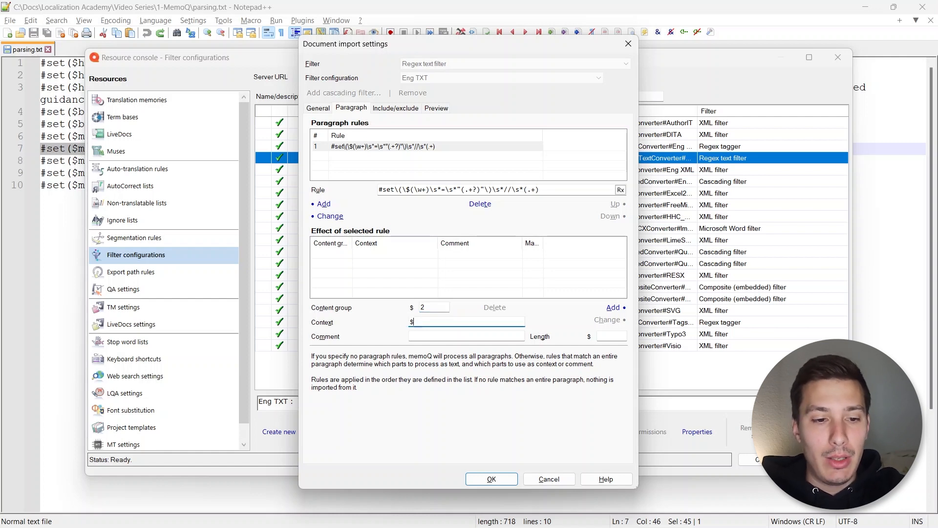
text($1)
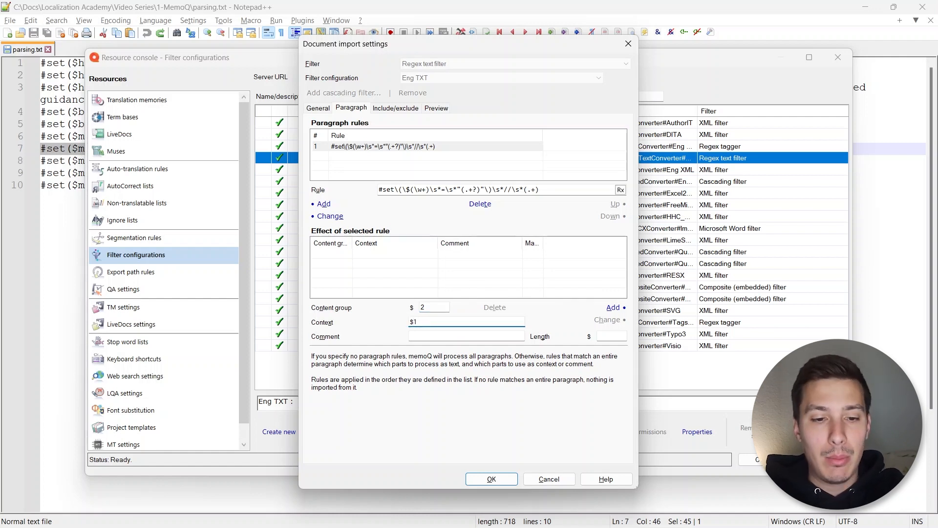
key(shift+Left)
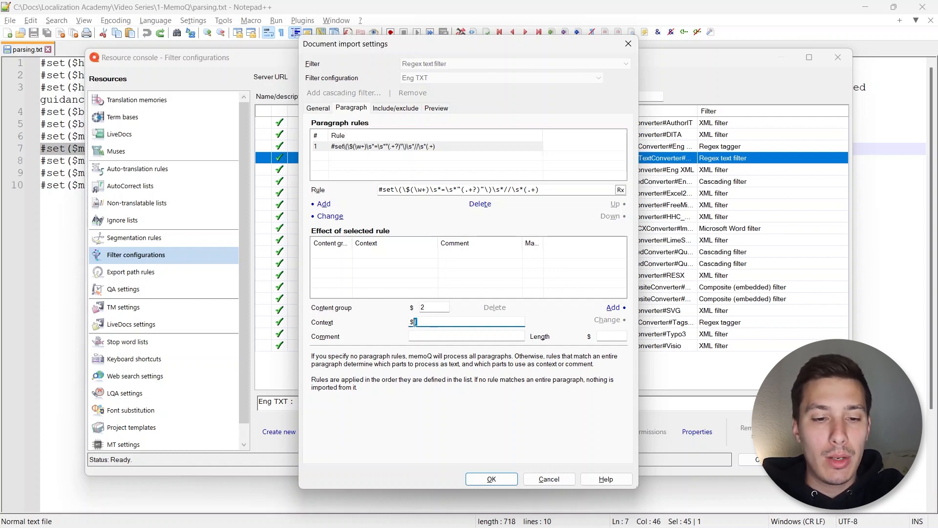
click(428, 322)
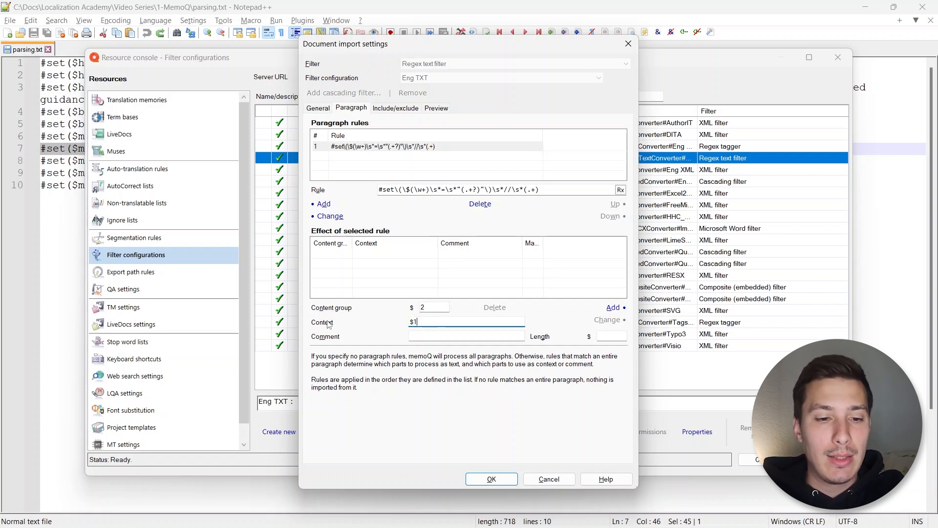
drag(410, 191, 428, 190)
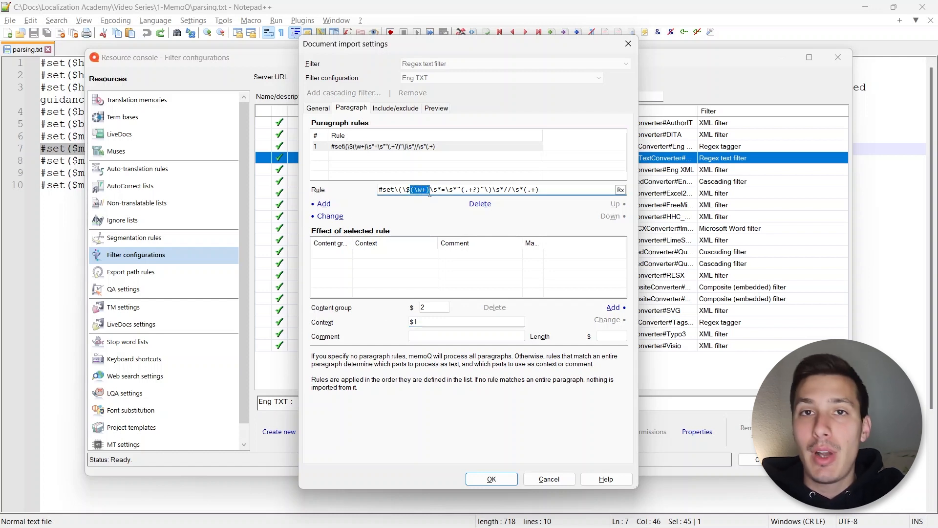
click(426, 321)
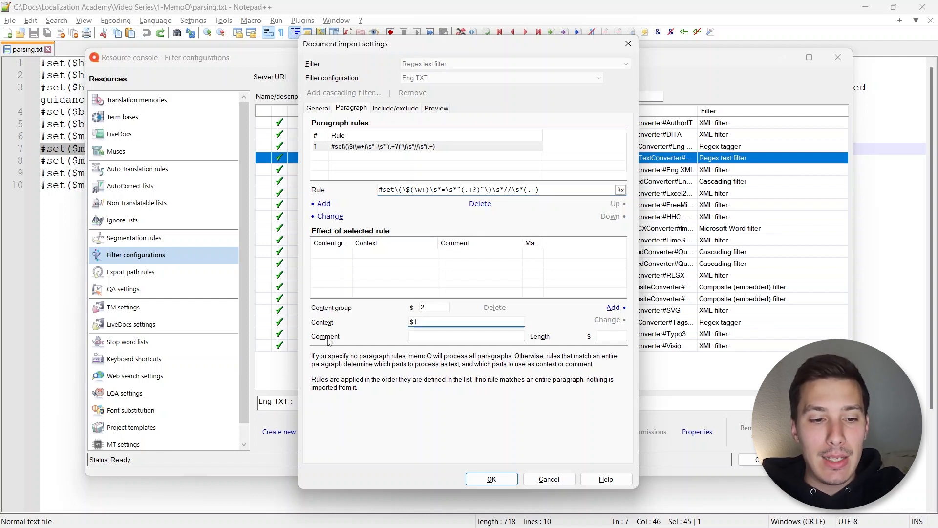
- Set the rule effect's comment to $3
key(Tab)
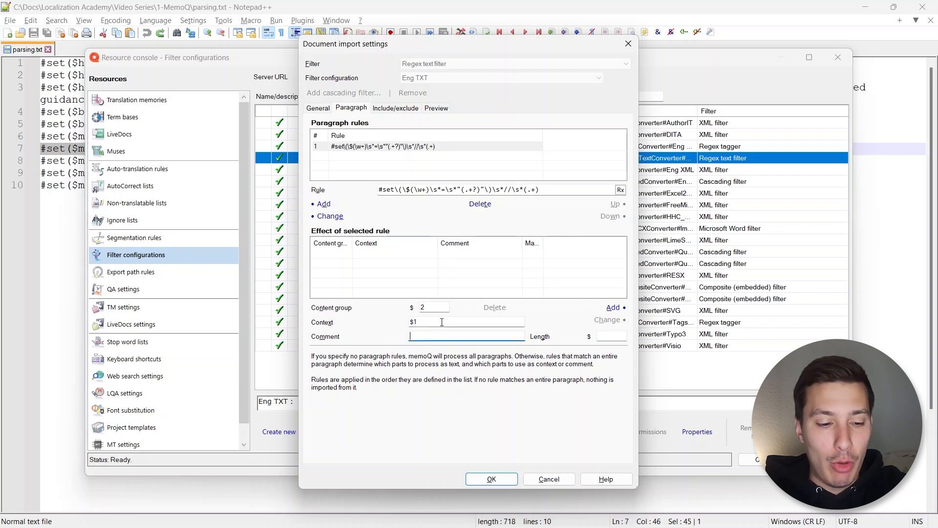
text($3)
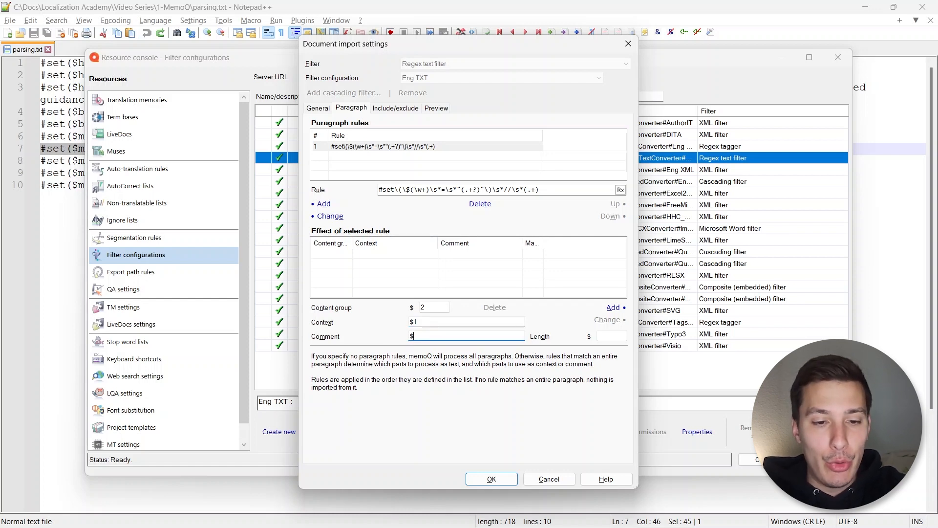
double_click(424, 335)
click(424, 335)
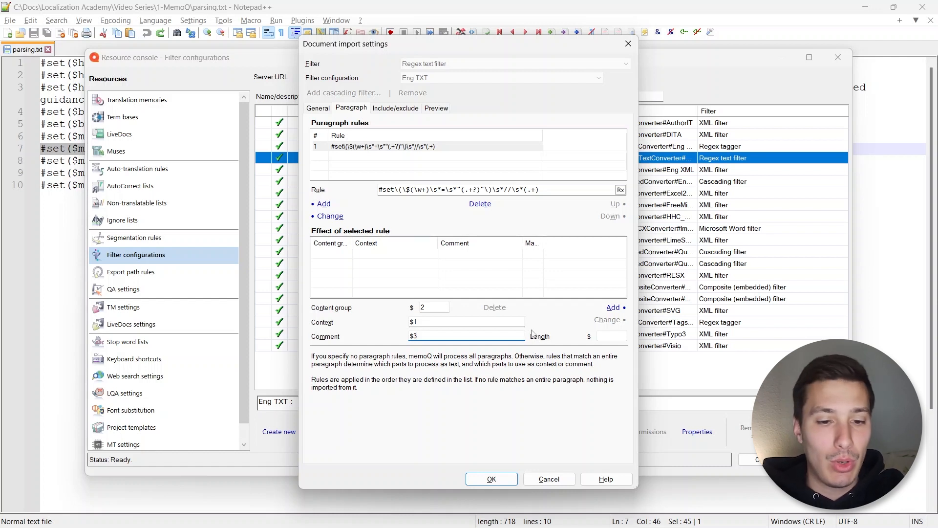
click(435, 308)
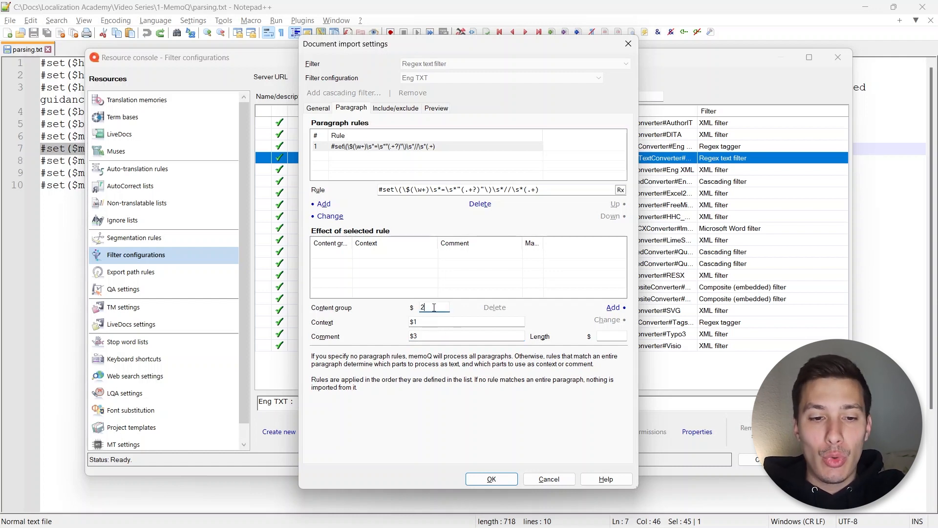
click(420, 320)
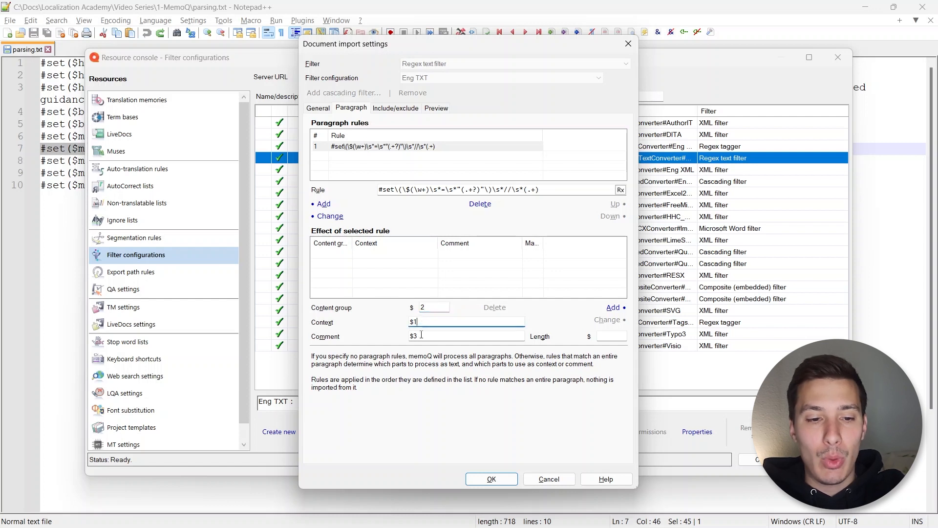
click(419, 336)
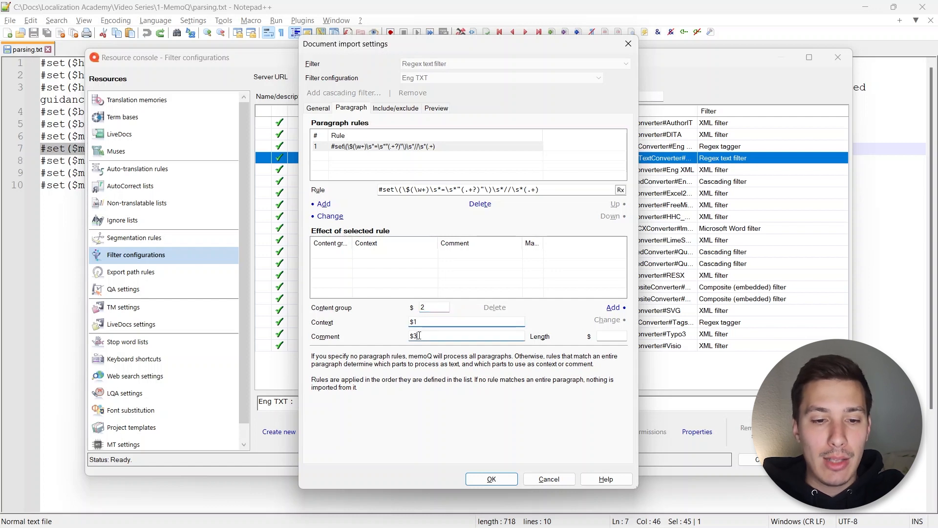
- Add the content group, context and comment settings as the rule's effect, and preview the import of parsing.txt
click(614, 308)
click(360, 258)
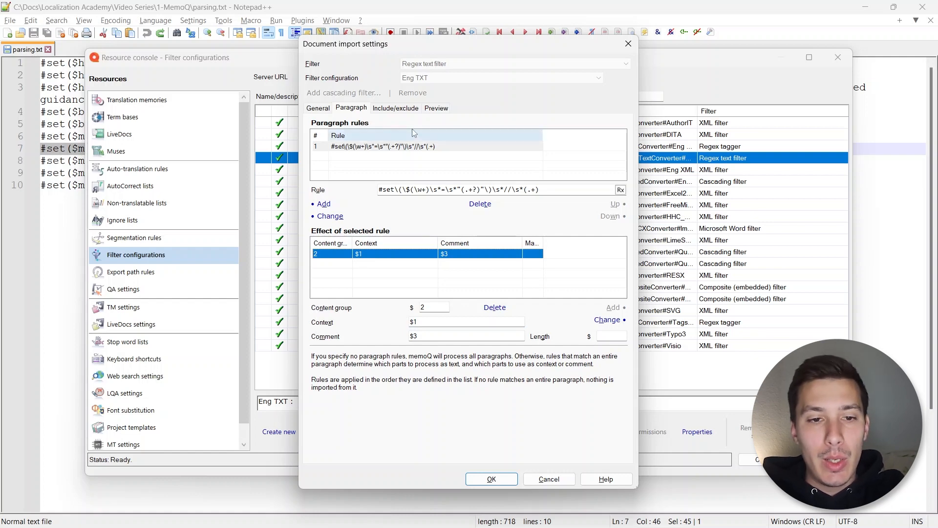
click(435, 108)
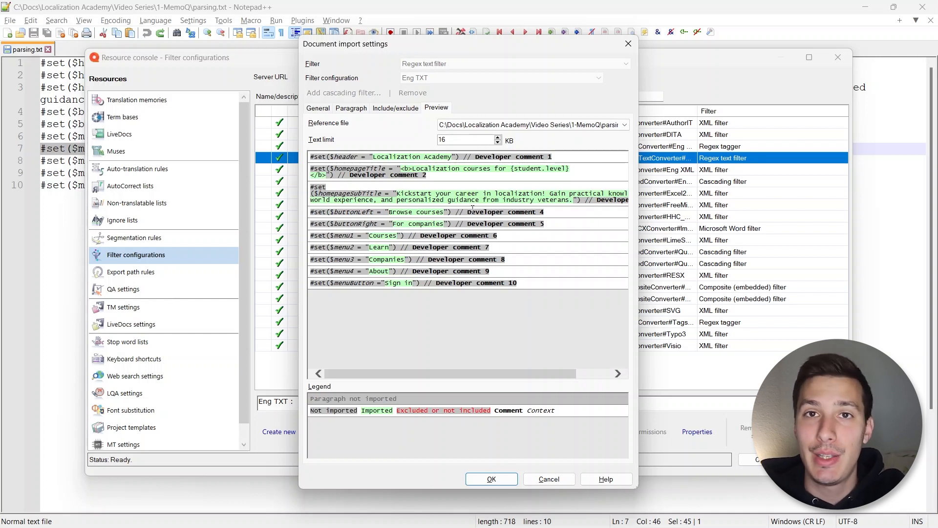
- View the include/exclude rules, switch to Notepad++, and highlight the <b> and </b> tags and the text between them in line 2
click(395, 109)
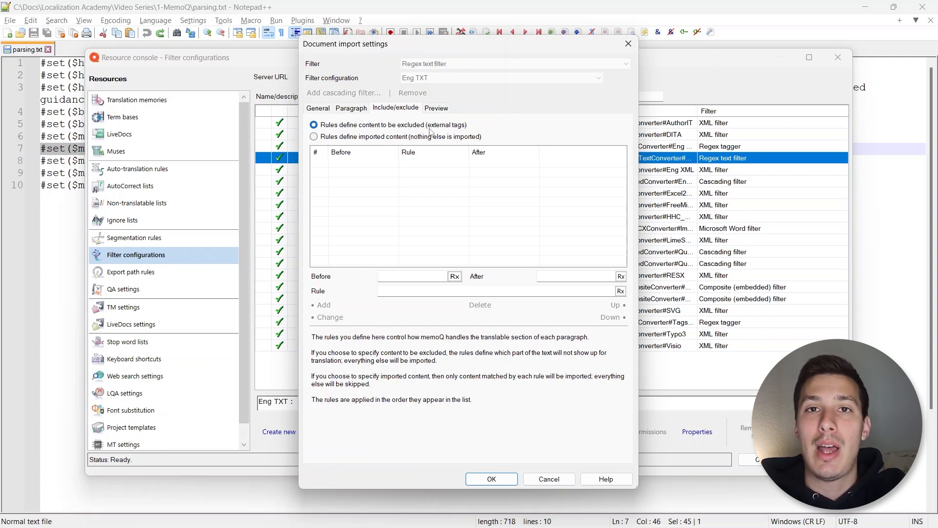
key(alt+Tab)
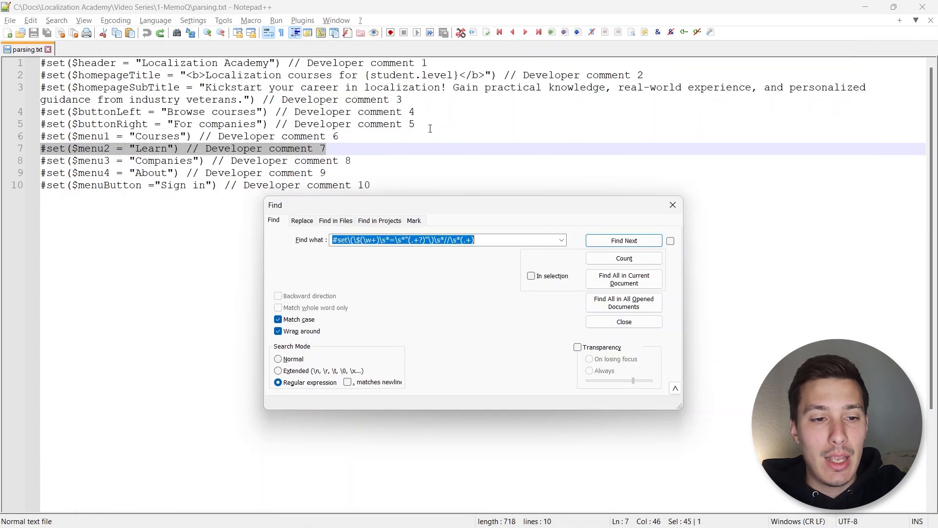
drag(205, 75, 186, 76)
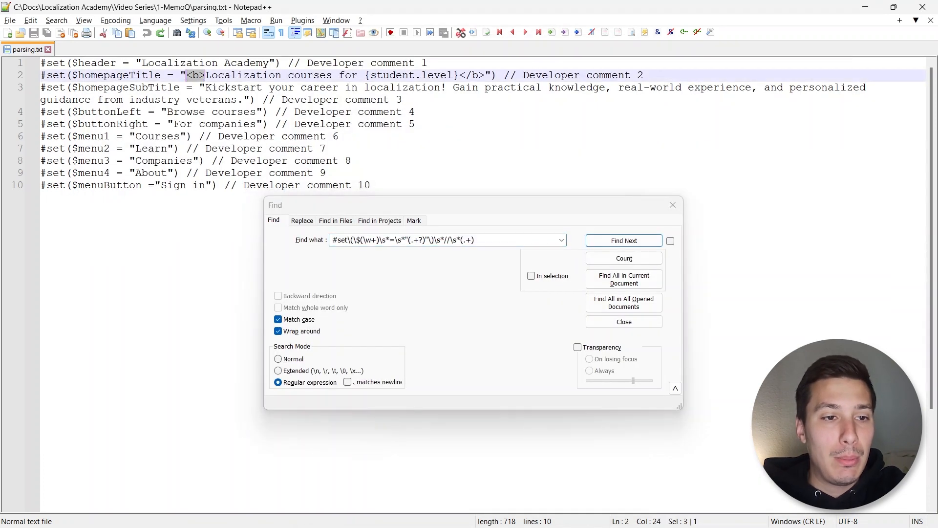
drag(459, 75, 485, 75)
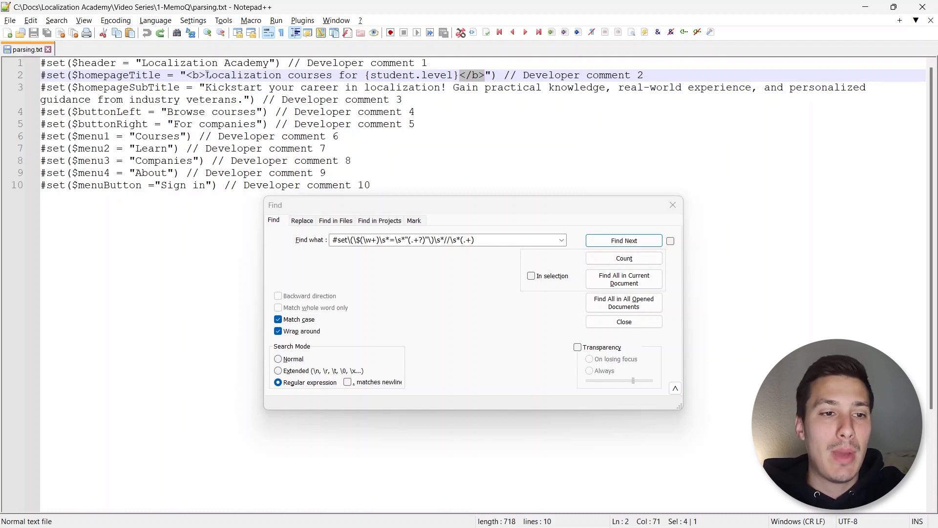
drag(205, 76, 186, 75)
drag(288, 76, 332, 75)
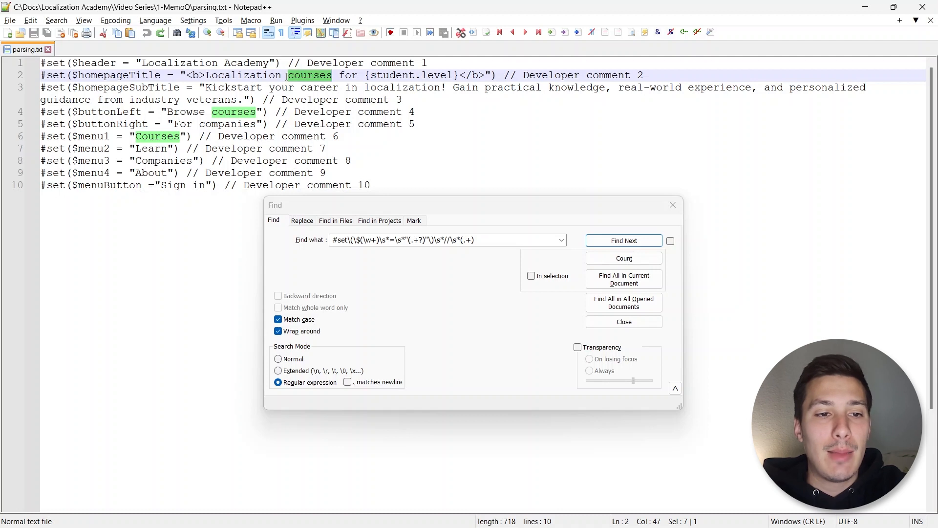
drag(205, 76, 458, 76)
click(457, 76)
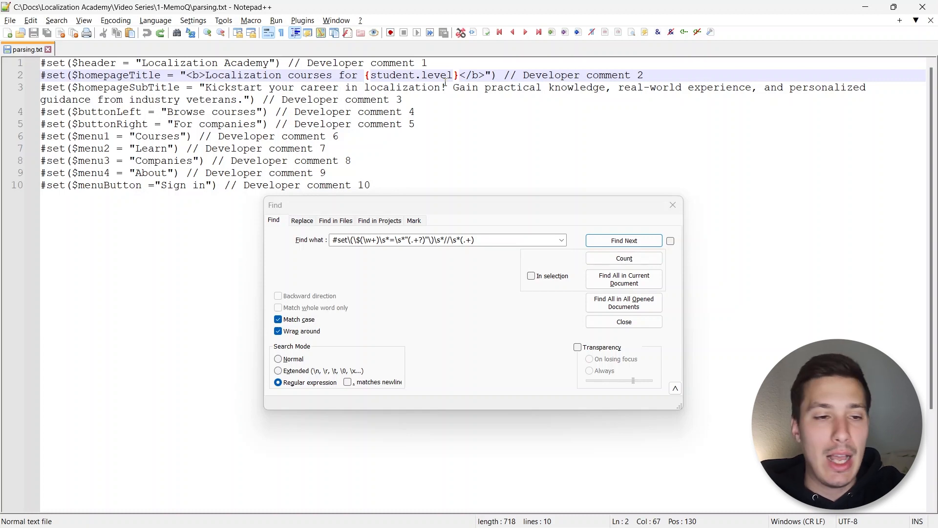
- Switch to memoQ, try having the rules define imported content, and return to having them define excluded content
key(alt+Tab)
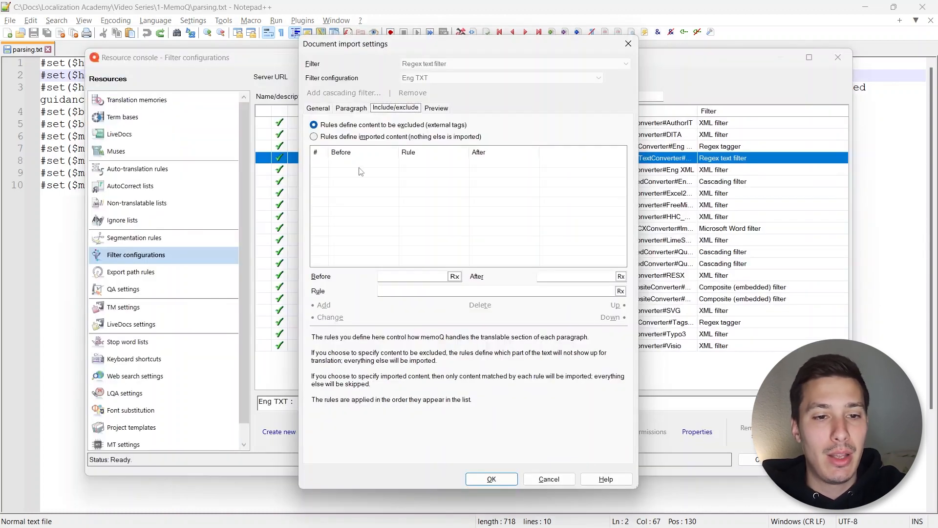
click(344, 141)
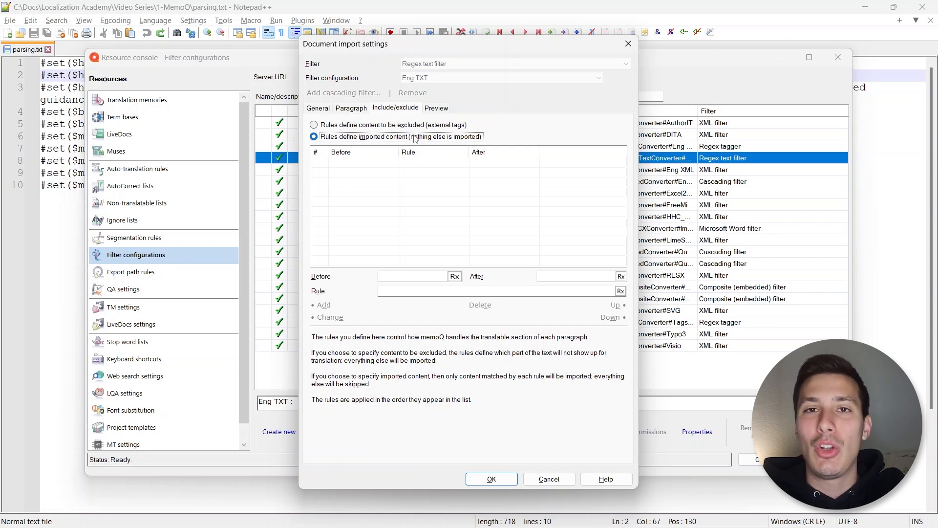
click(380, 127)
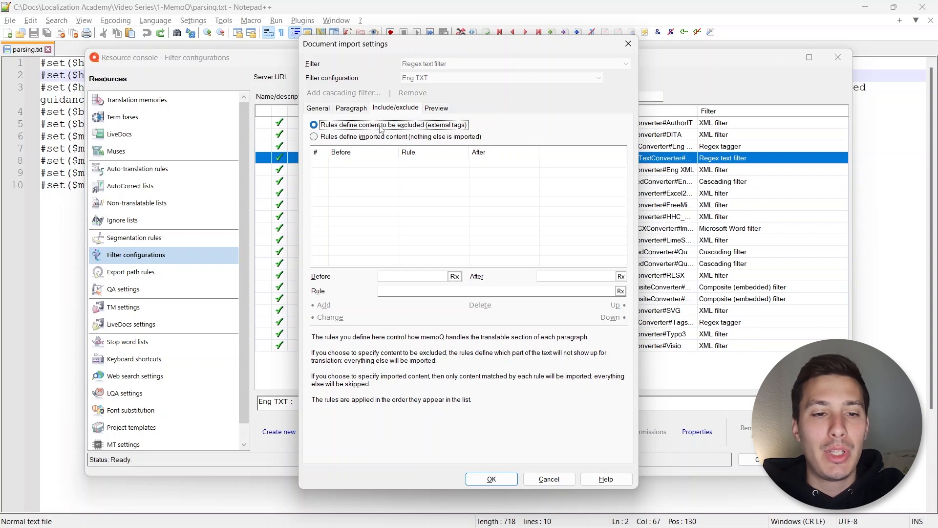
- Check the effect of the first paragraph rule and accept the document import settings
click(357, 109)
click(362, 149)
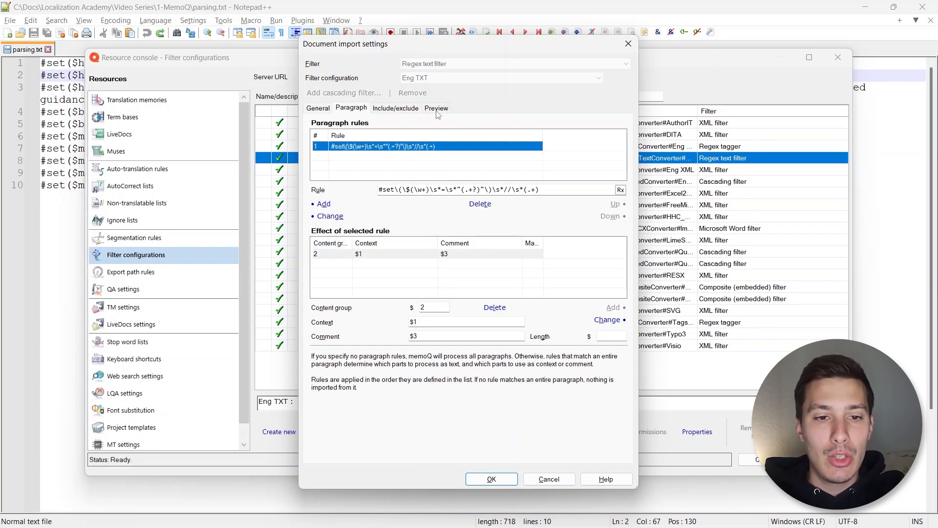
click(491, 478)
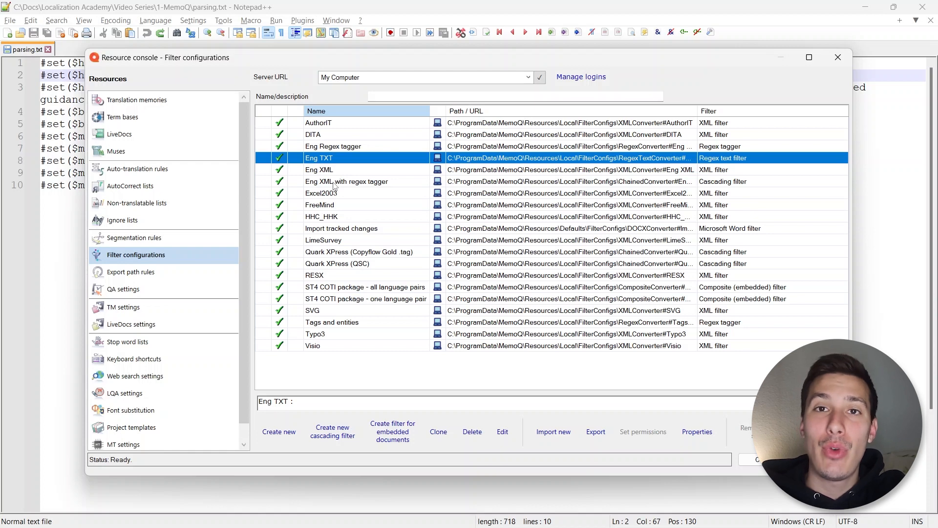
- Select the Eng Regex tagger configuration, switch to Notepad++, and examine the <b>, </b> and {student.level} tags in line 2 and the text in line 3
click(343, 149)
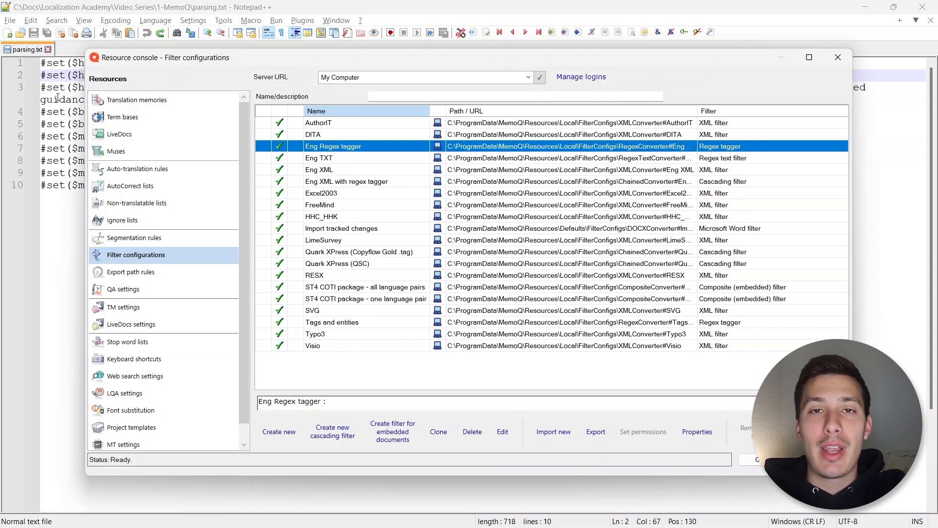
click(61, 76)
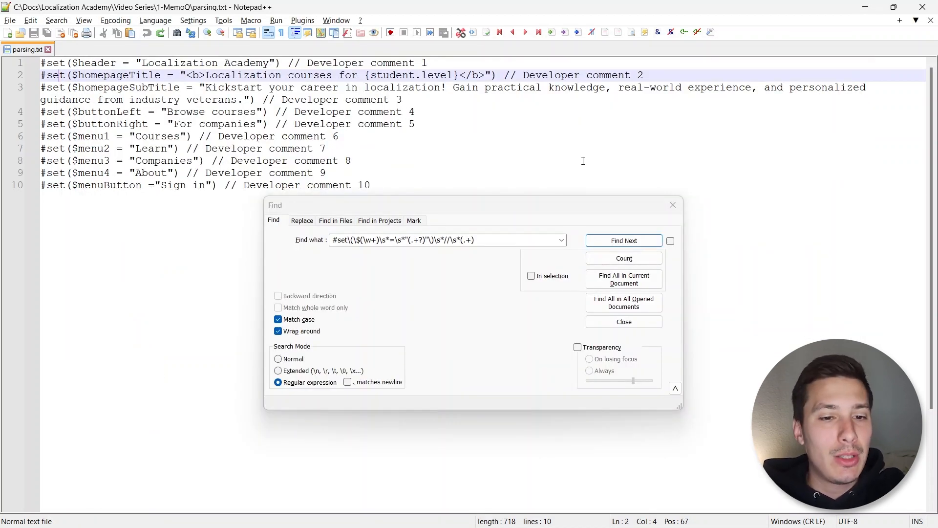
drag(205, 75, 186, 75)
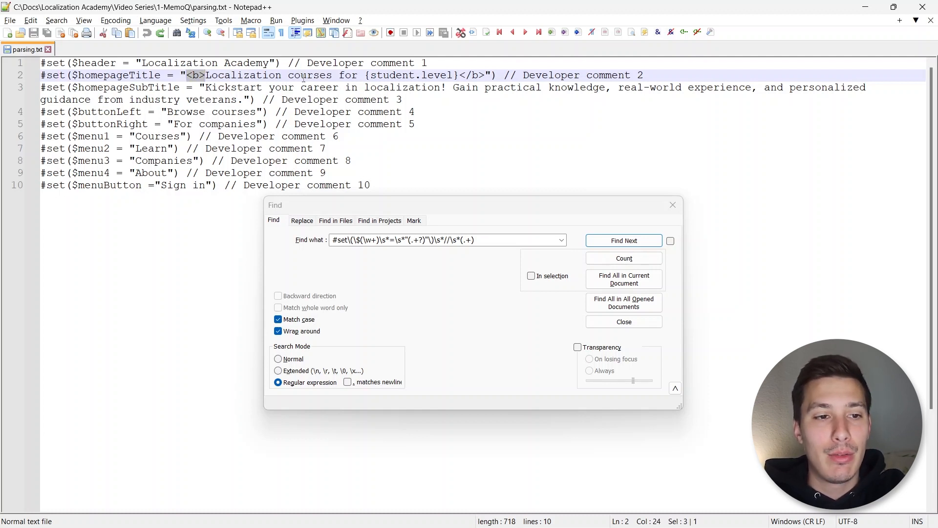
drag(460, 75, 485, 77)
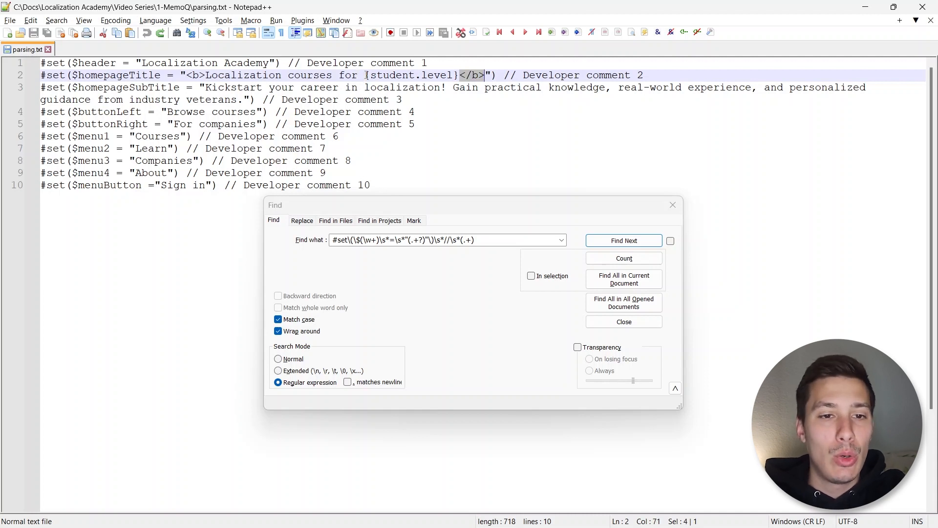
drag(366, 75, 459, 75)
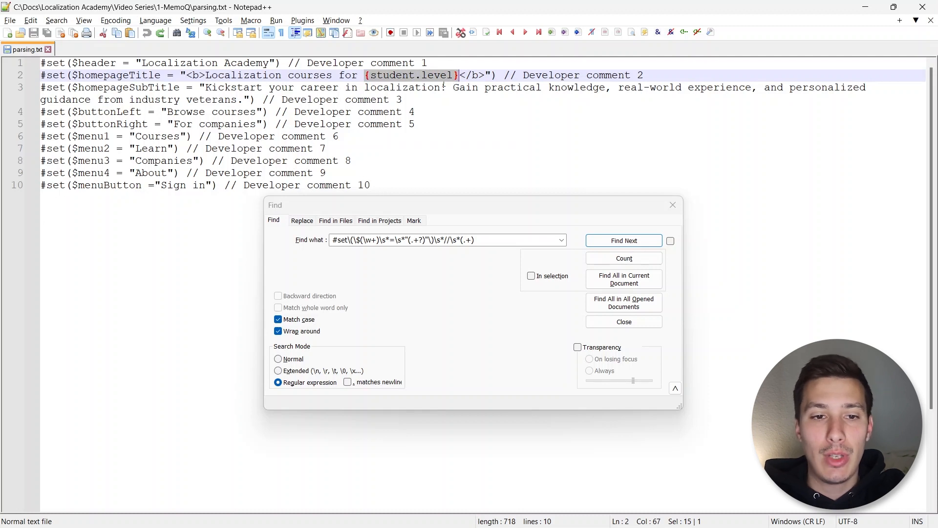
key(Left)
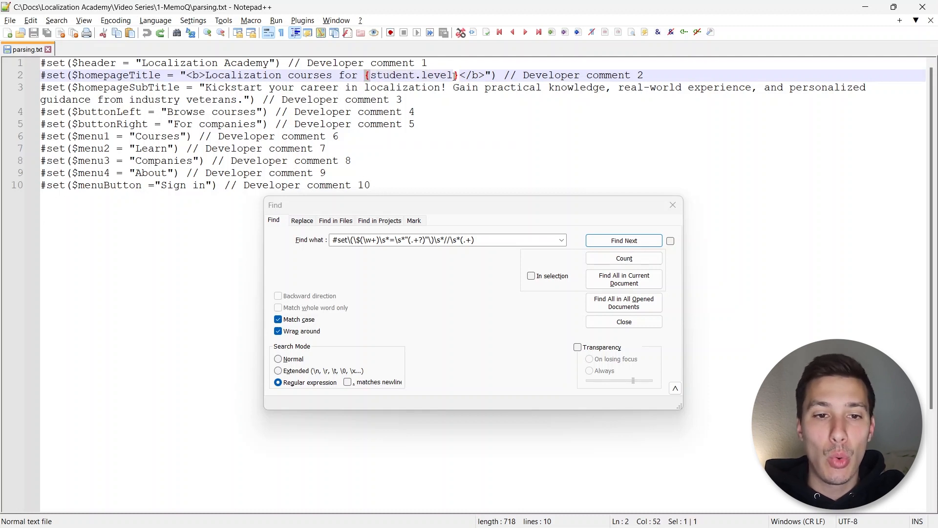
click(455, 75)
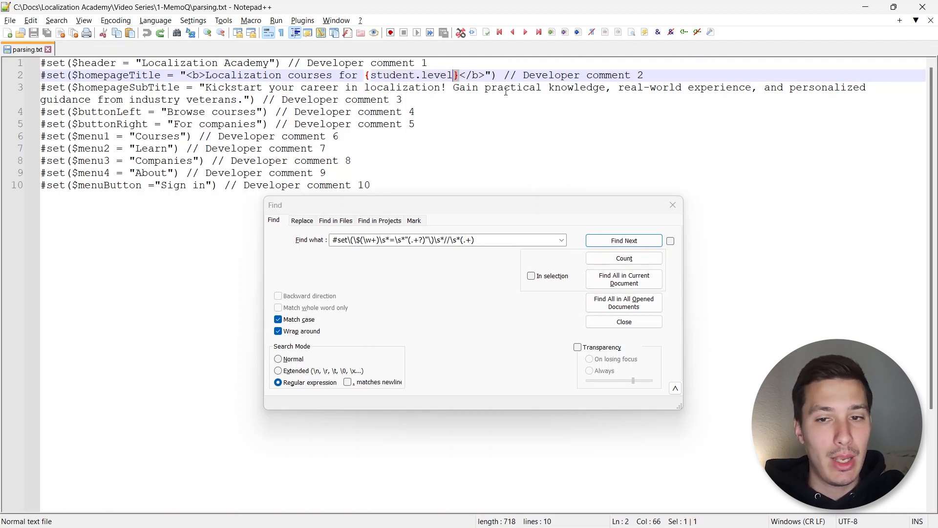
drag(218, 87, 231, 99)
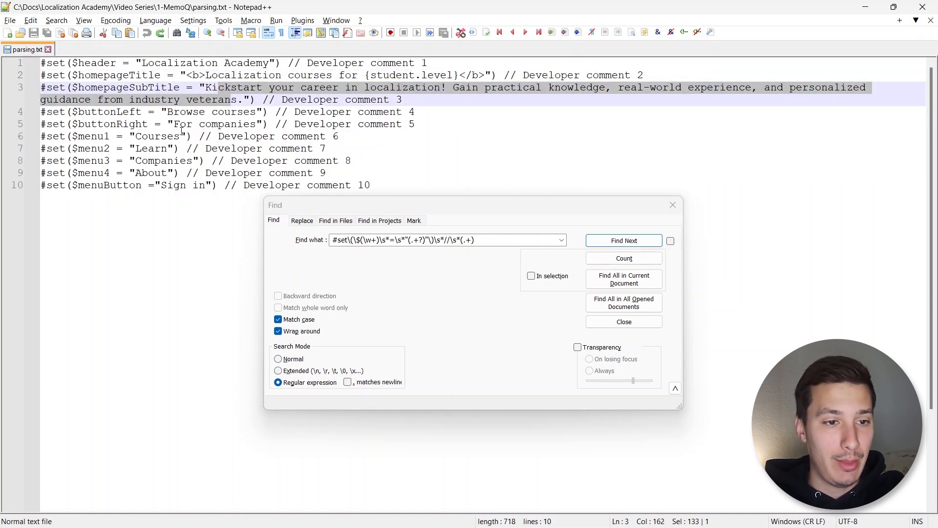
click(389, 75)
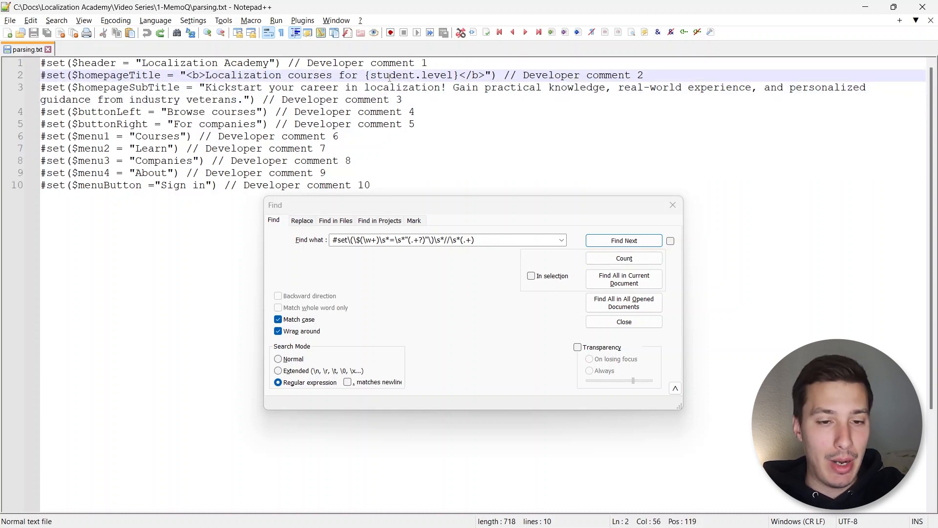
- Switch to memoQ and open the Eng Regex tagger filter configuration for editing
key(alt+Tab)
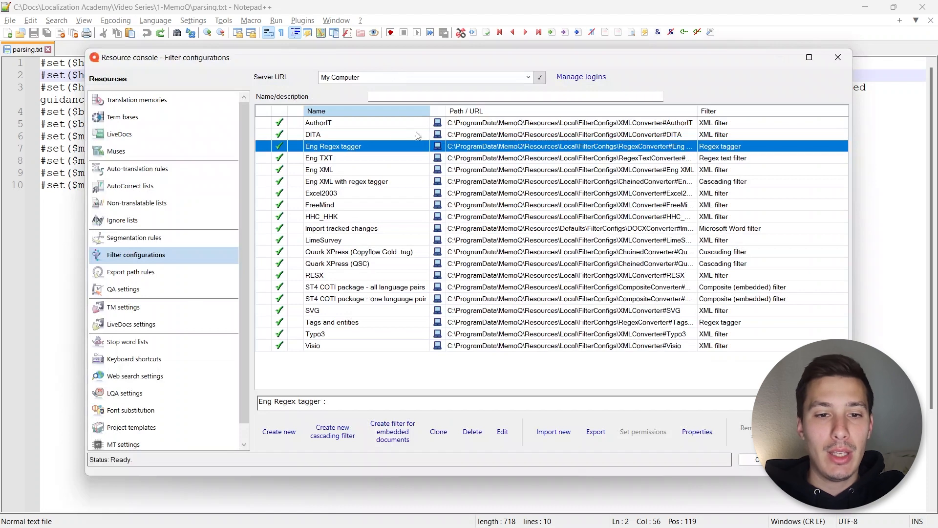
right_click(346, 151)
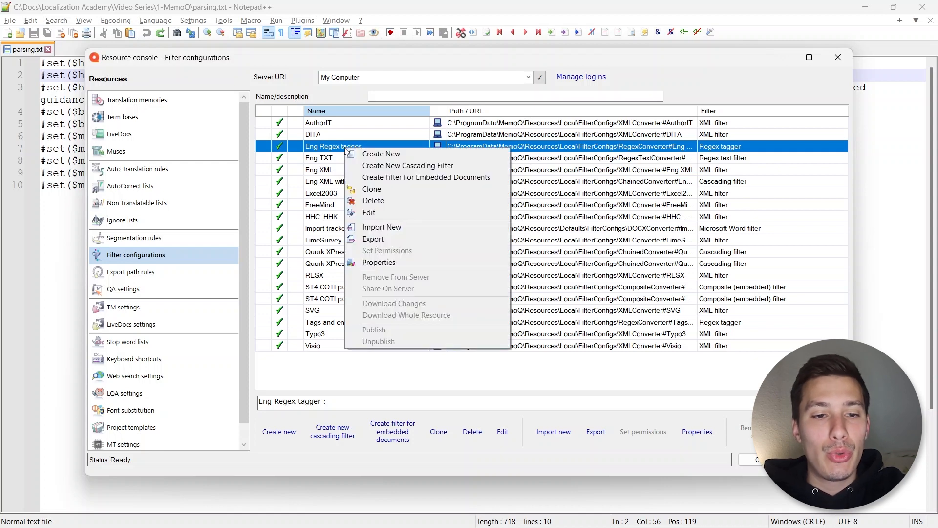
click(374, 212)
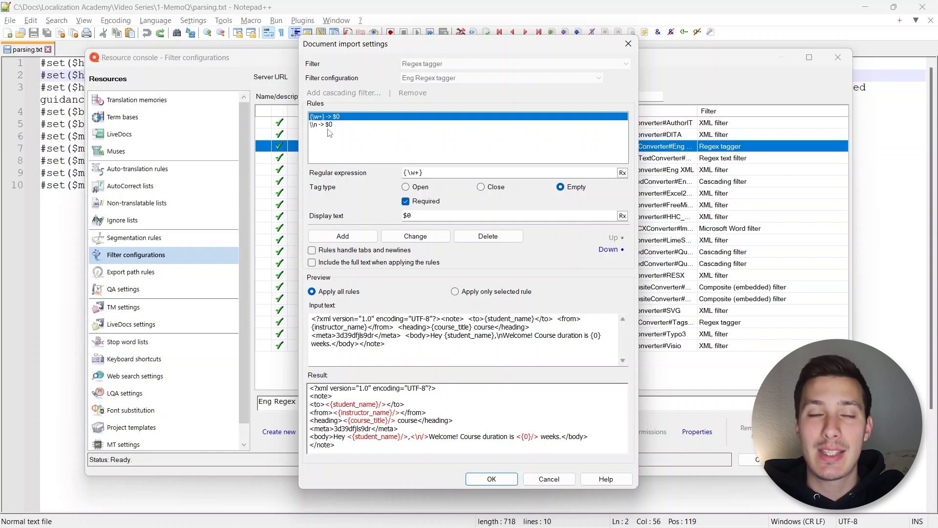
- Switch to Notepad++, highlight the opening <b> and closing </b> tags in line 2, and return to memoQ
click(69, 75)
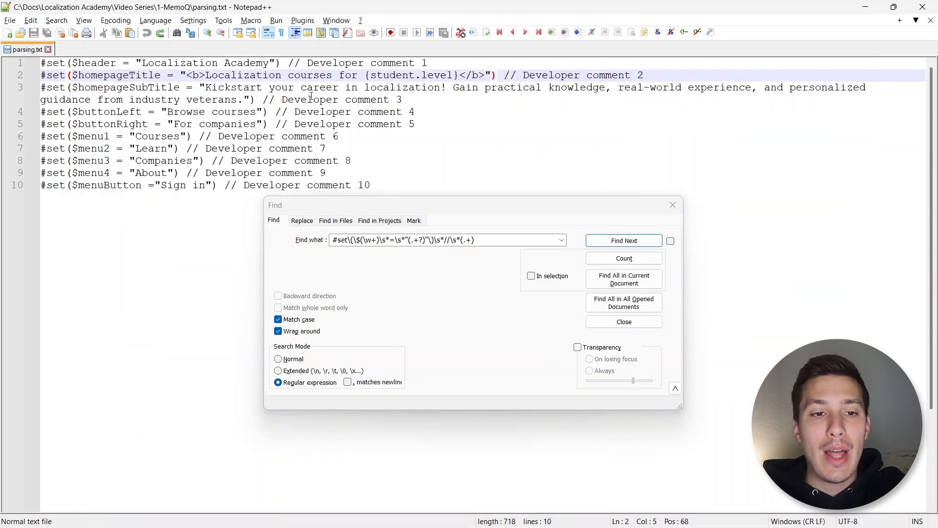
drag(187, 75, 205, 76)
drag(460, 76, 486, 77)
key(alt+Tab)
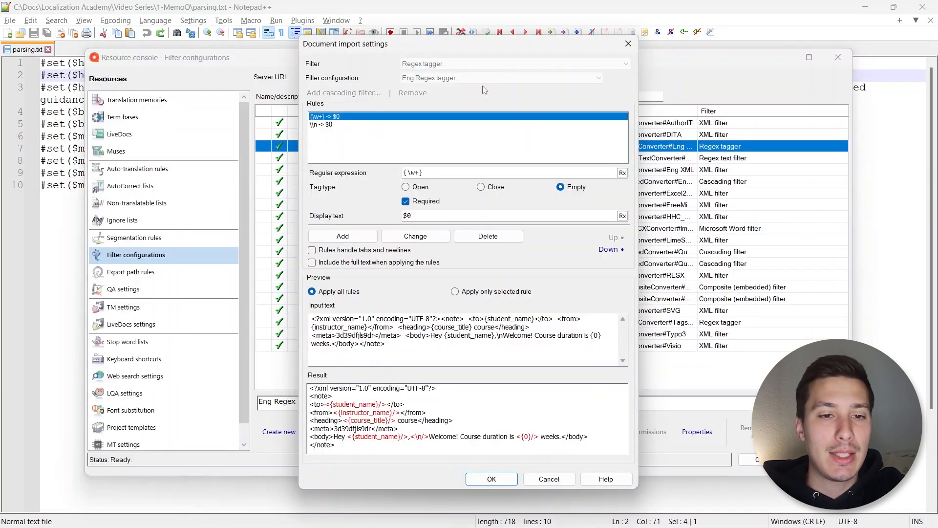
- Enter <[^>]+> as the tagger's regular expression, checking the letter inside the <b> tag in Notepad++ along the way
double_click(435, 171)
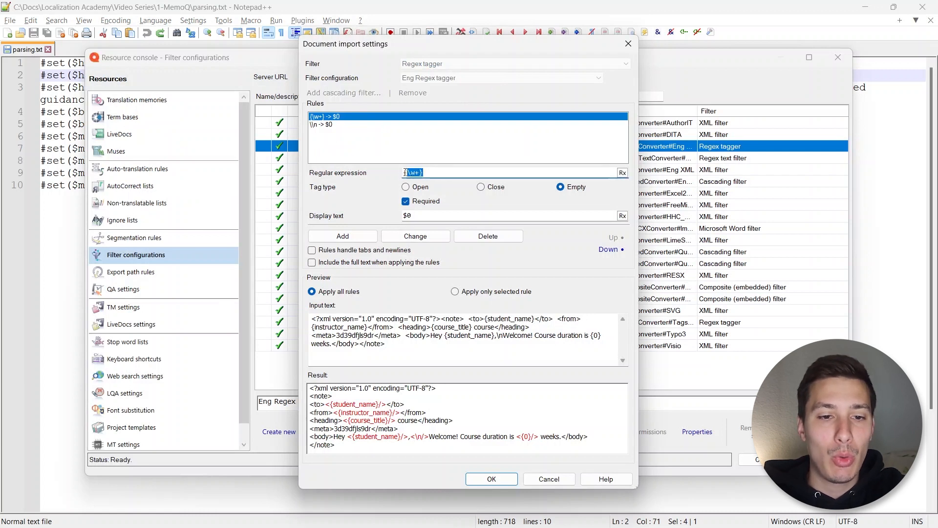
text(<>)
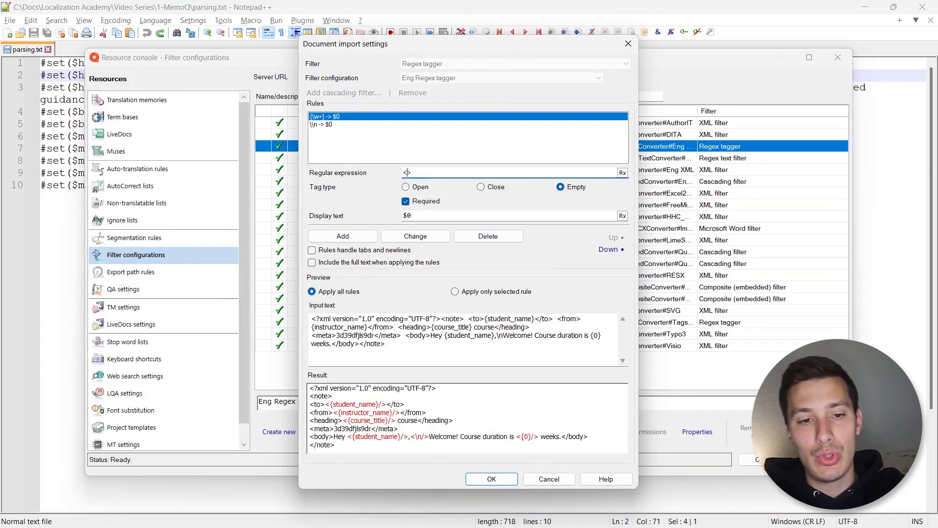
key(shift+Left)
key(alt+Tab)
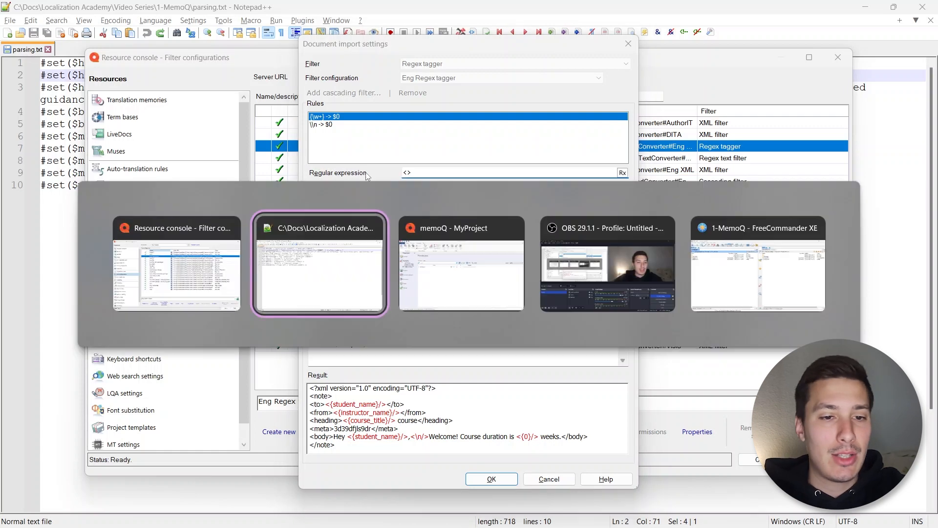
drag(193, 76, 193, 76)
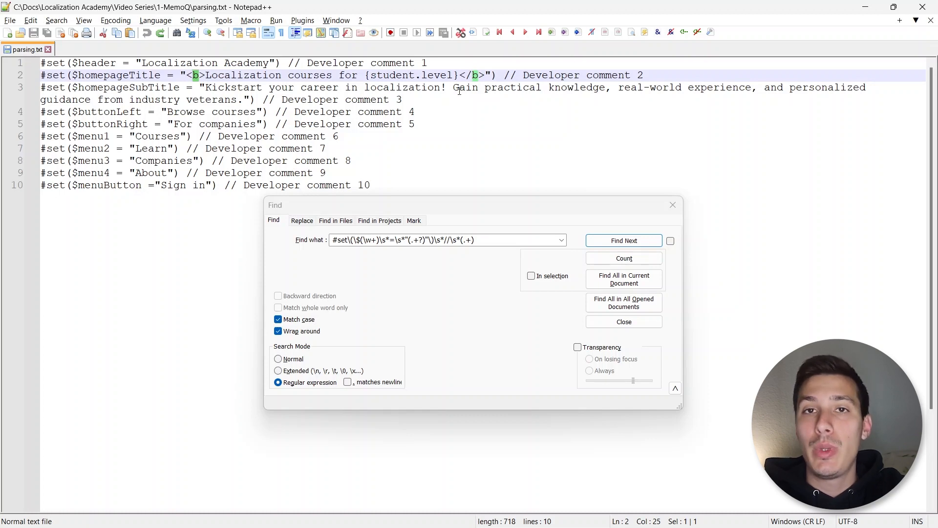
key(alt+Tab)
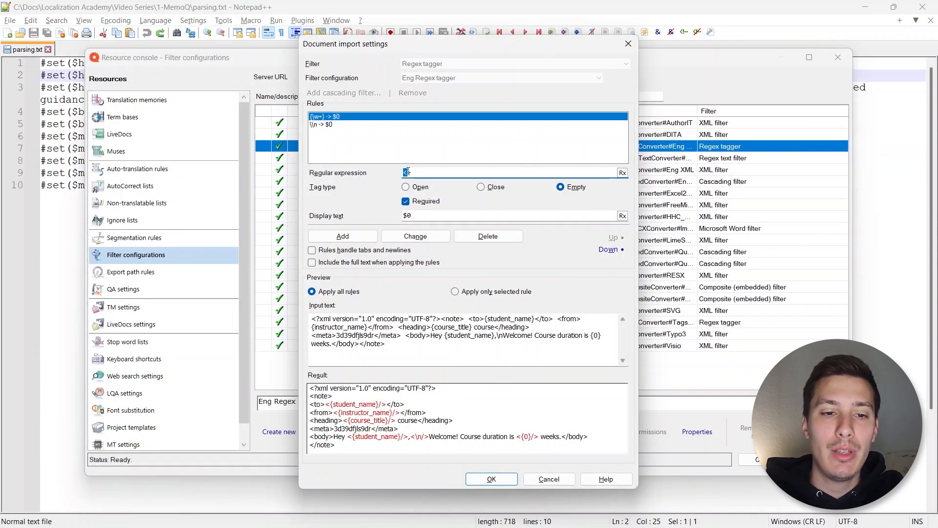
click(408, 171)
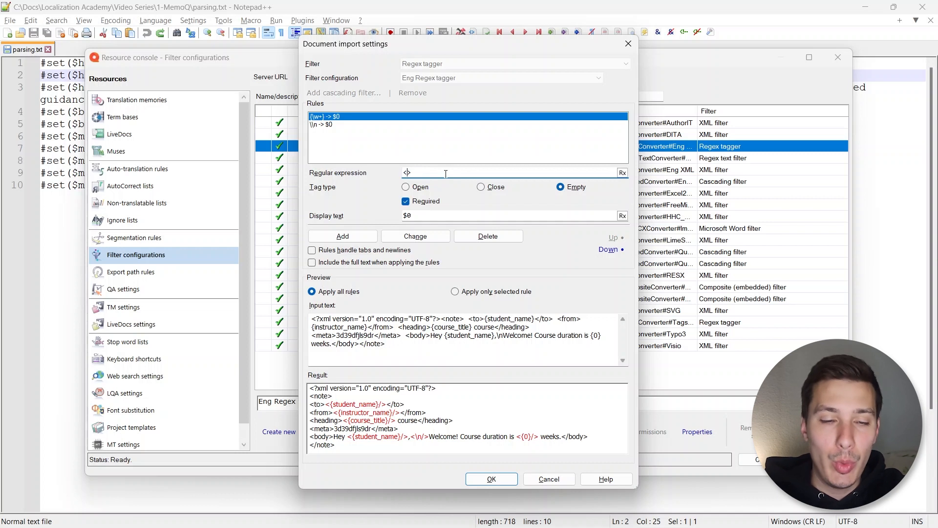
text([])
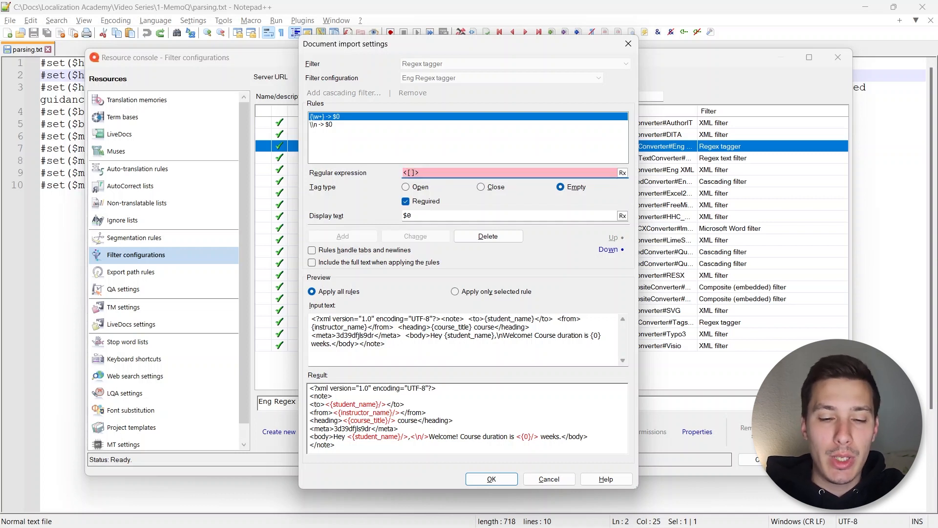
text(^>)
key(Right)
text(+)
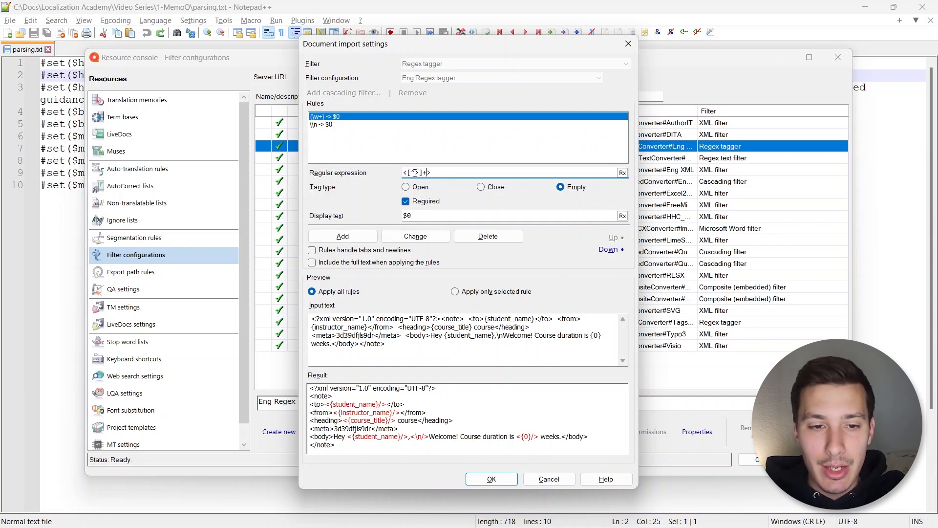
- Highlight the parts of the regular expression in turn: the negated character class, the closing angle bracket and the plus quantifier
drag(409, 173, 422, 176)
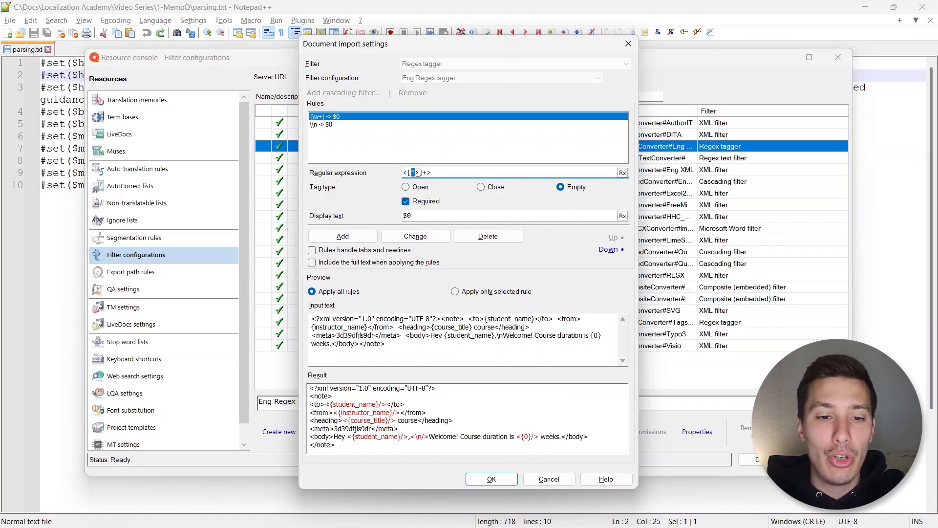
drag(415, 173, 420, 175)
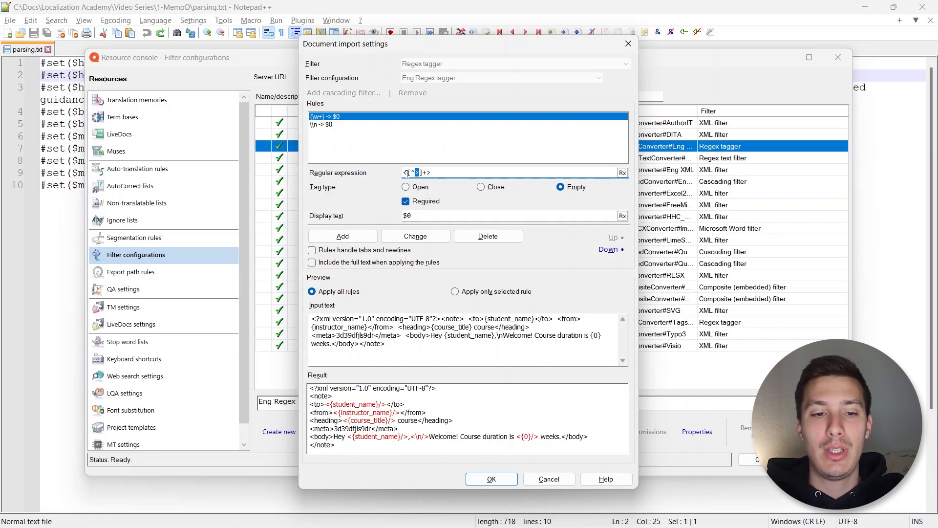
click(406, 173)
drag(406, 173, 409, 174)
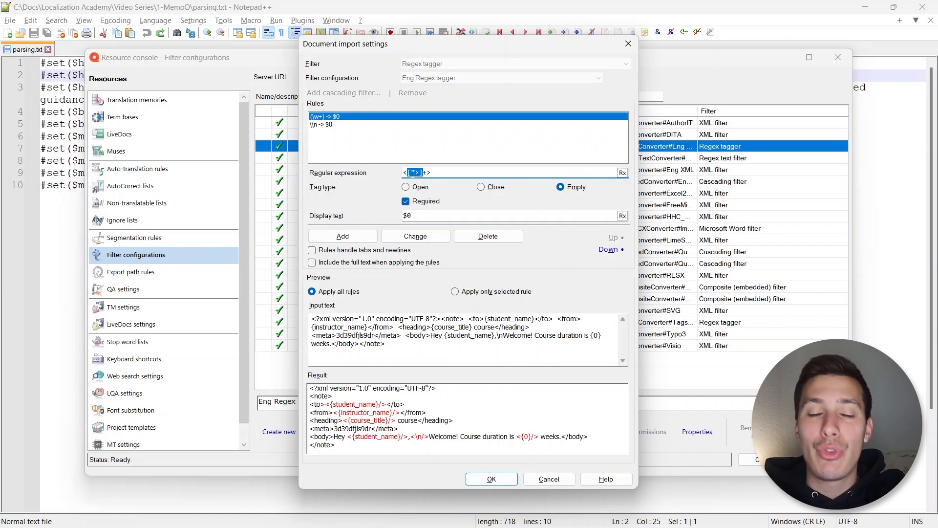
drag(433, 173, 428, 173)
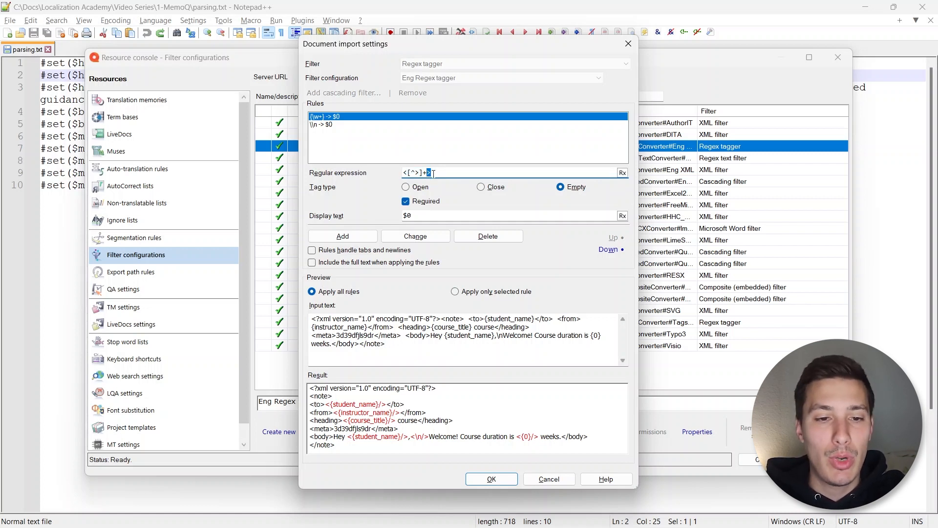
drag(432, 174, 423, 173)
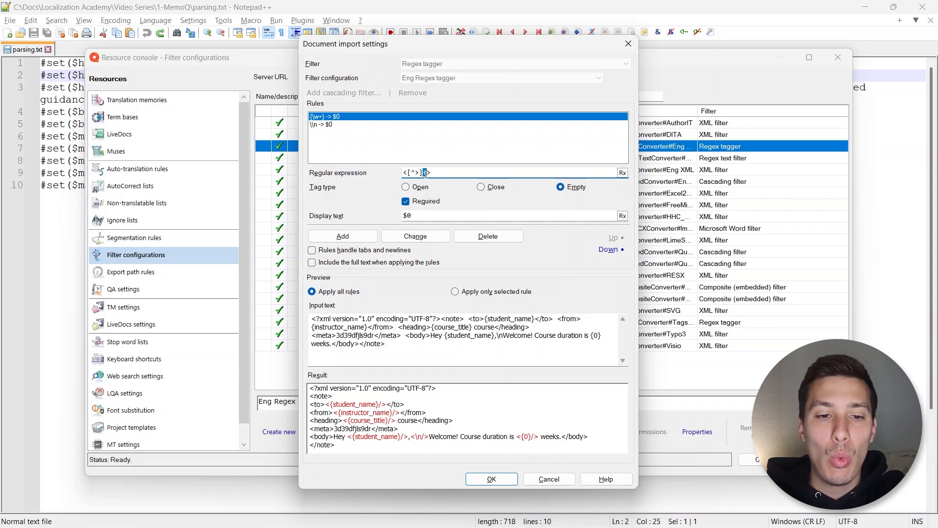
click(450, 171)
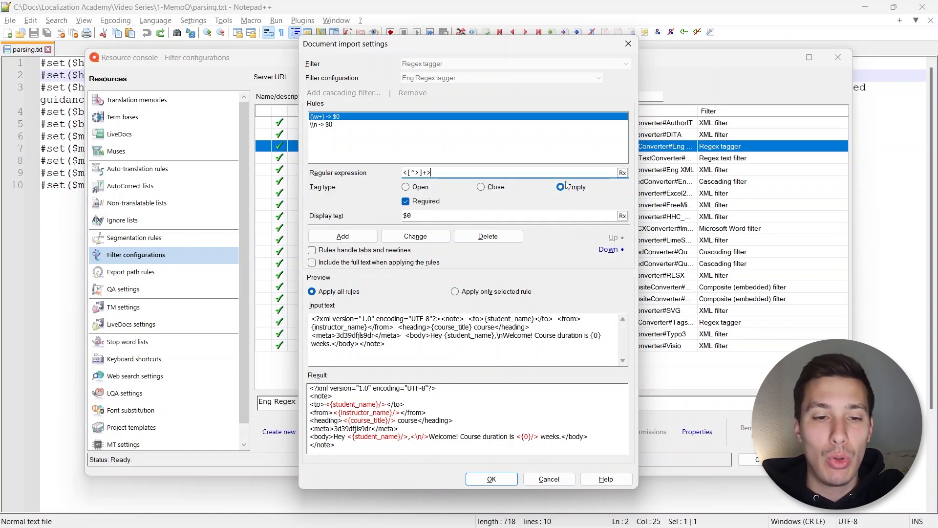
- Try the Open tag type, return to Empty, and add <[^>]+> as a new required rule with display text $0
click(419, 189)
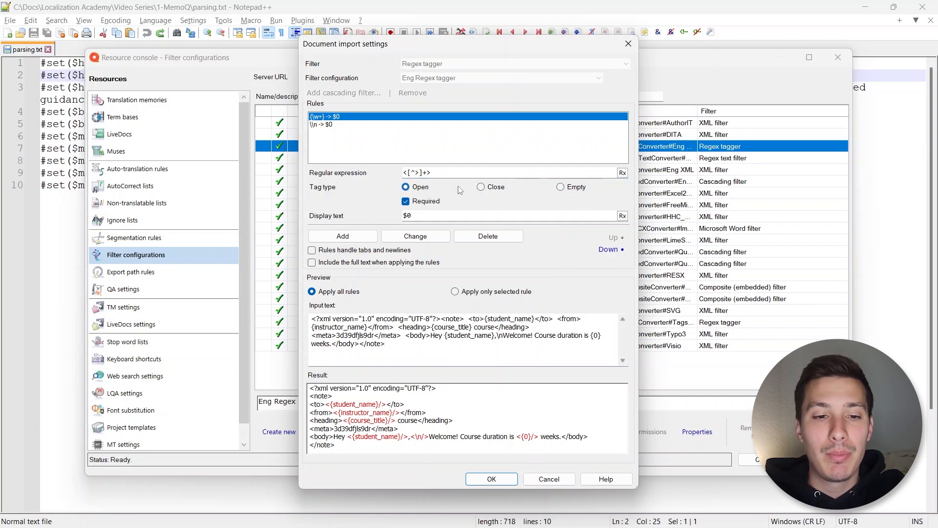
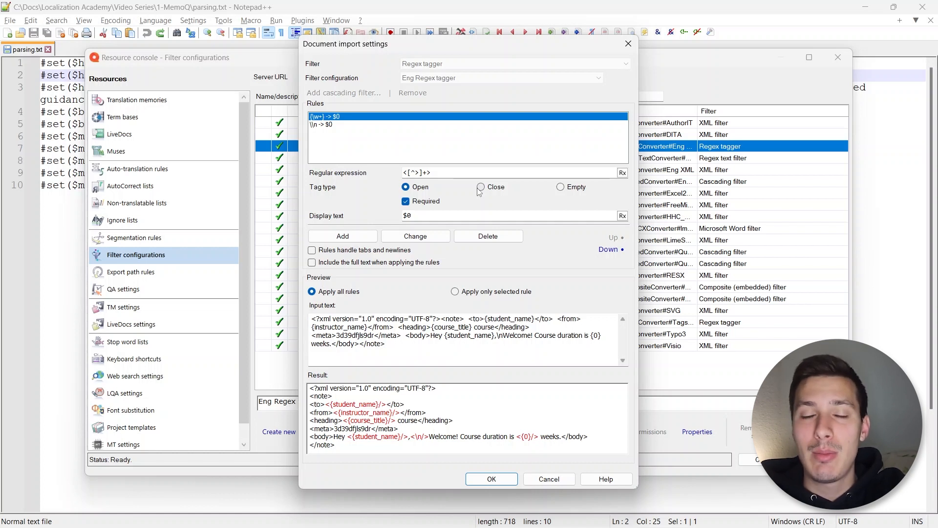
click(573, 188)
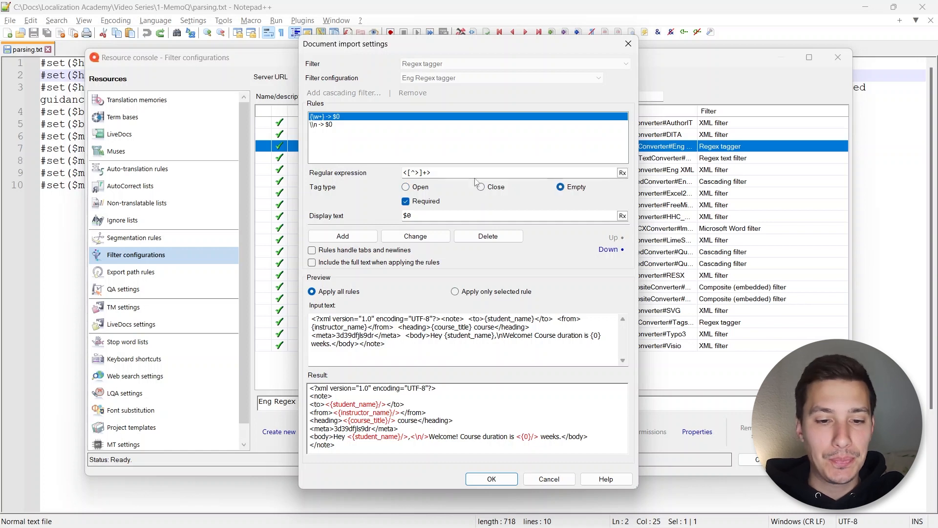
click(446, 174)
click(446, 174)
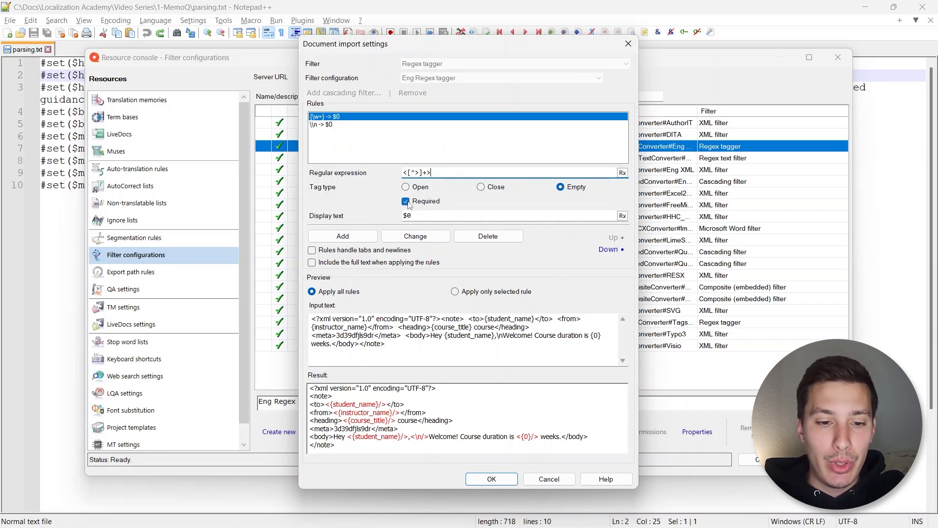
click(342, 237)
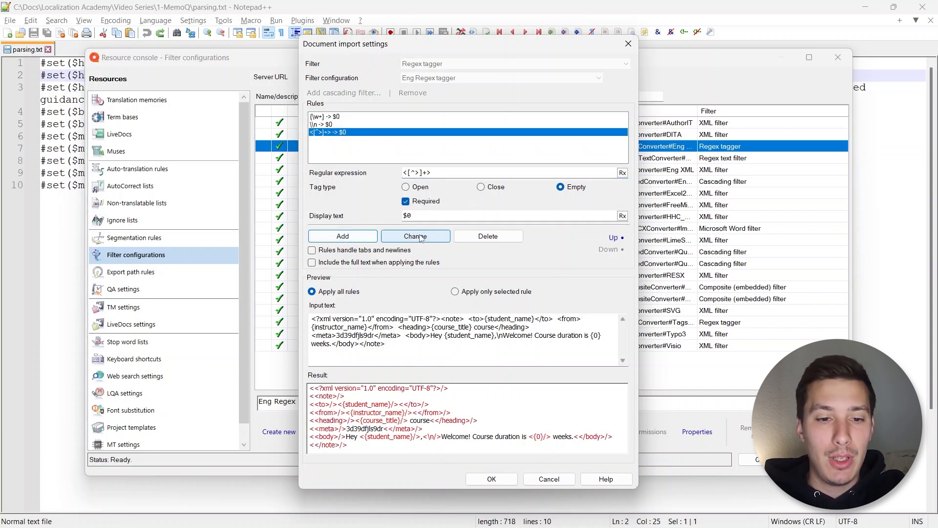
- Select the {\w+}, \\n and <[^>]+> rules in turn to review their settings
click(330, 126)
click(331, 118)
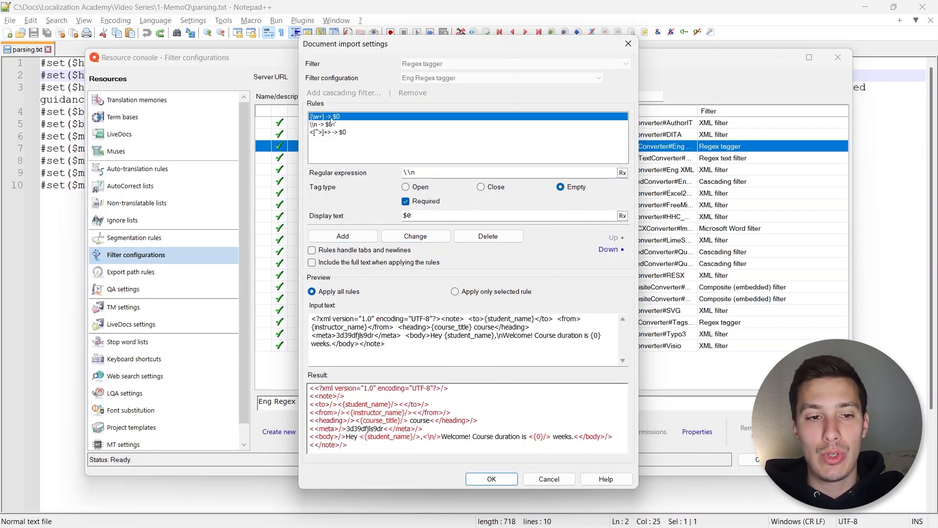
click(332, 124)
click(333, 132)
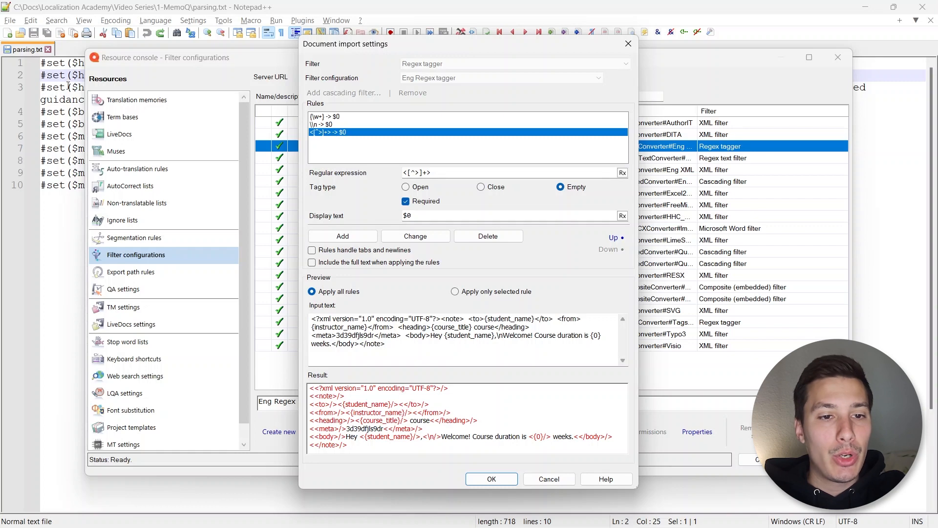
- Check the {student.level} placeholder in Notepad++ and put \w of the {\w+} rule's expression into a character class, giving {[\w]+}
click(69, 87)
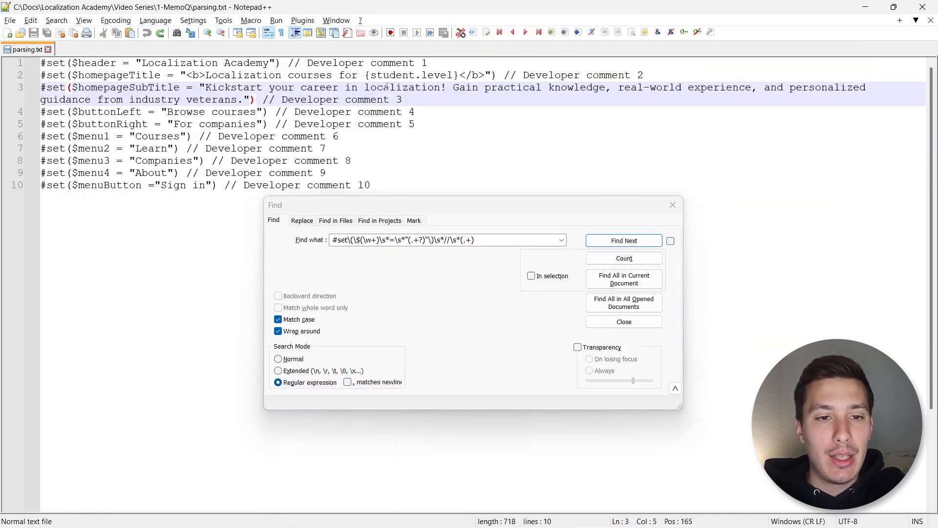
drag(365, 75, 459, 79)
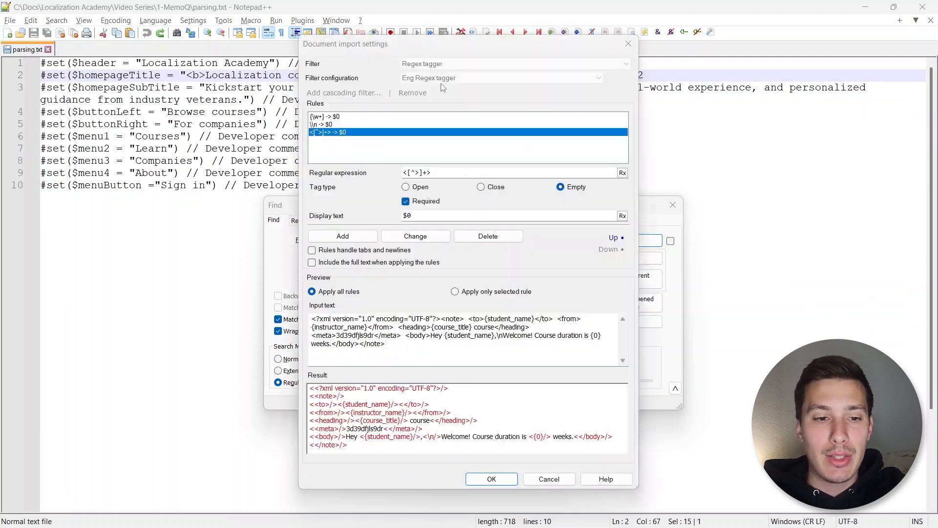
click(322, 117)
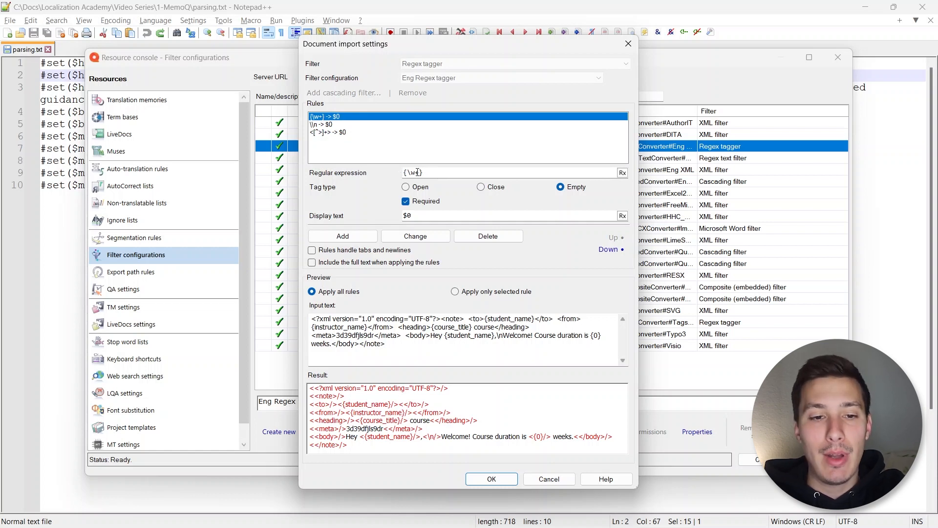
mouse_move(408, 173)
mouse_down()
mouse_move(434, 173)
mouse_move(415, 173)
mouse_up()
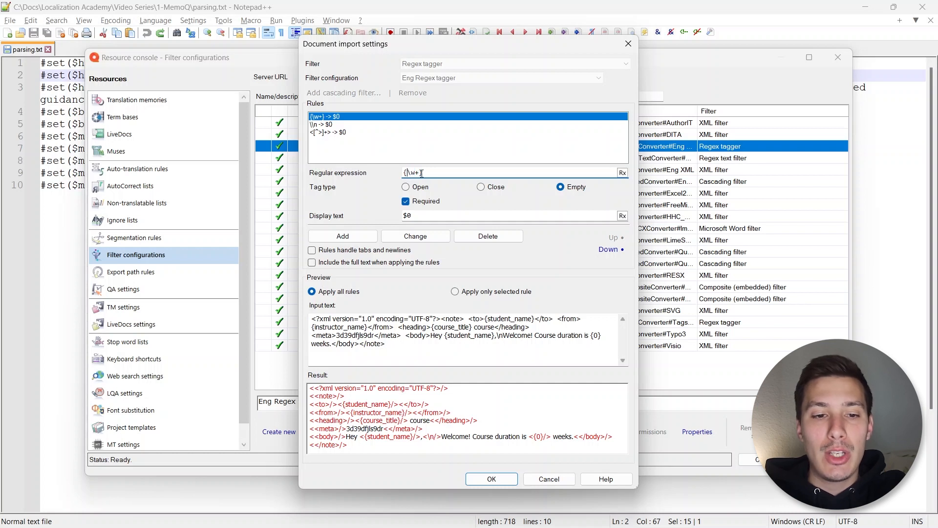
text([\w)
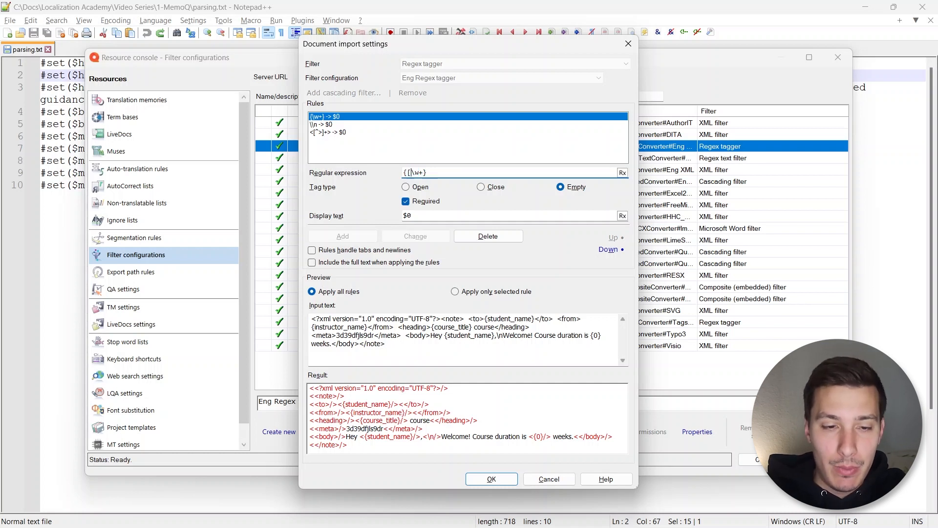
text(])
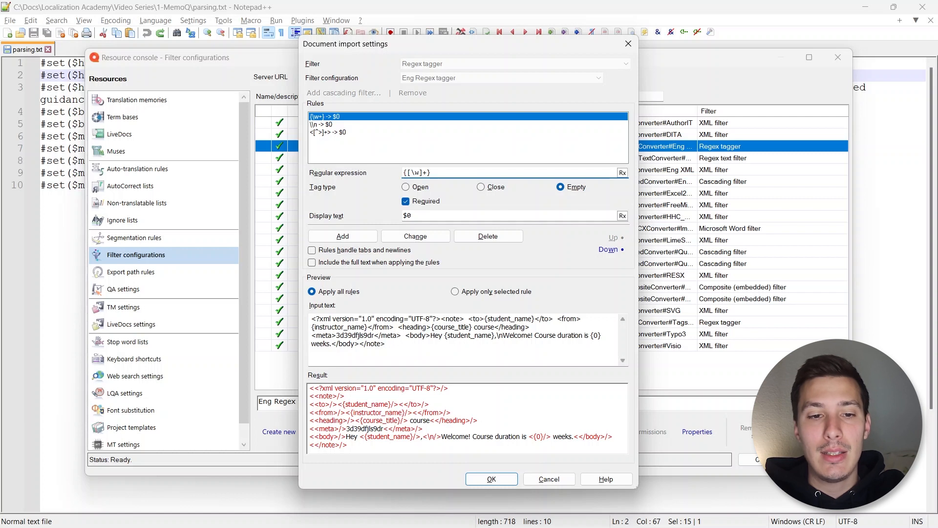
- Add a dot to the character class so the expression reads {[\w.]+}, checking the dot in {student.level} in Notepad++
drag(411, 172, 418, 172)
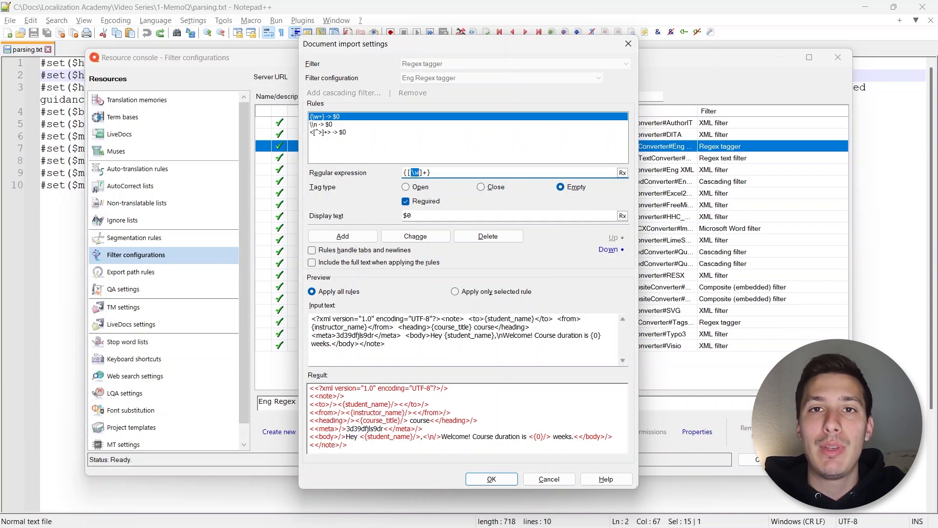
key(Right)
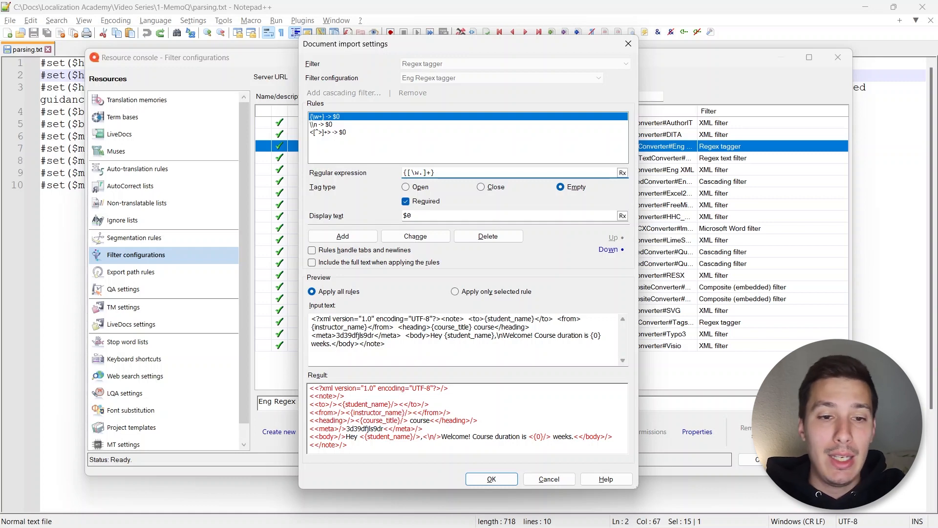
click(64, 77)
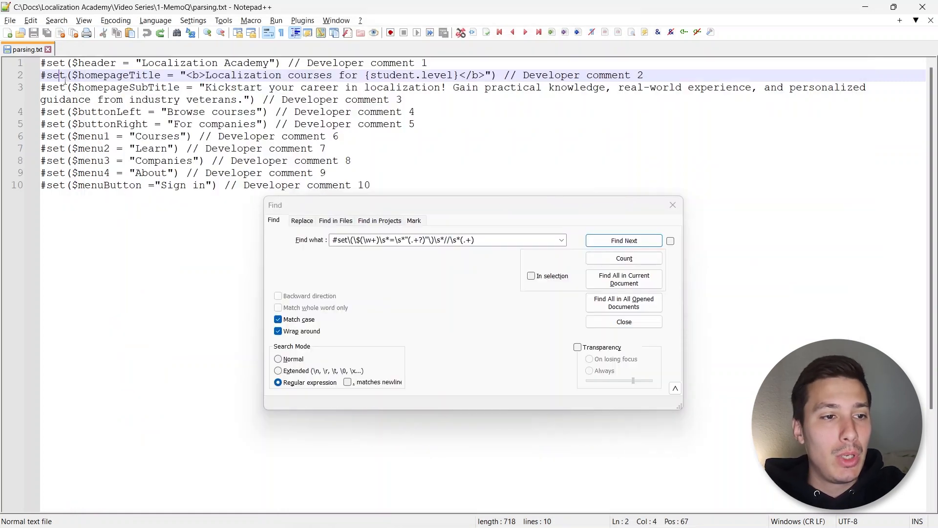
double_click(418, 76)
key(alt+Tab)
text(.)
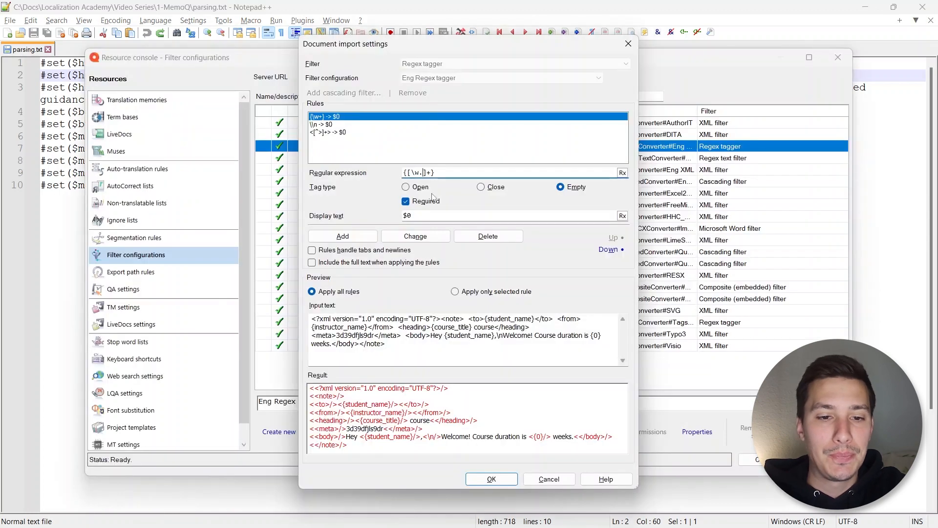
- Highlight the \w and the dot inside the expression's character class in turn
drag(413, 173, 420, 173)
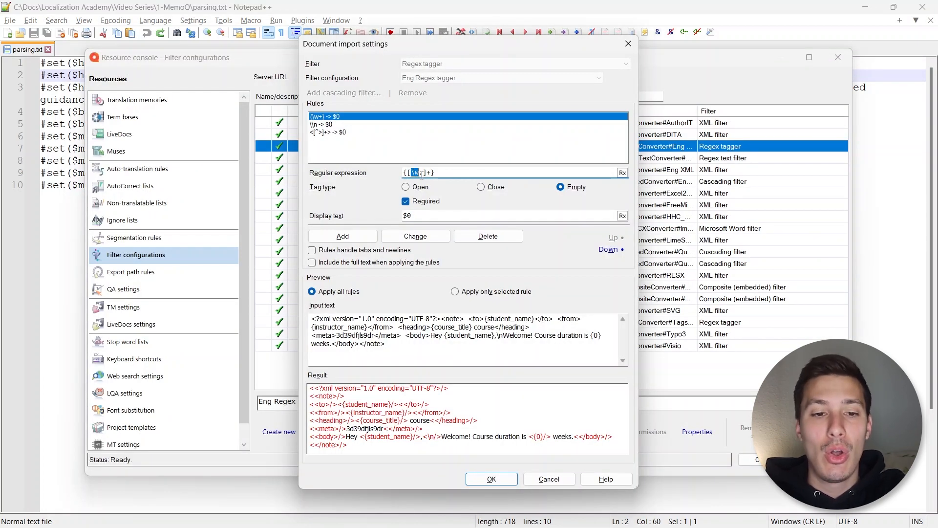
drag(418, 172, 421, 172)
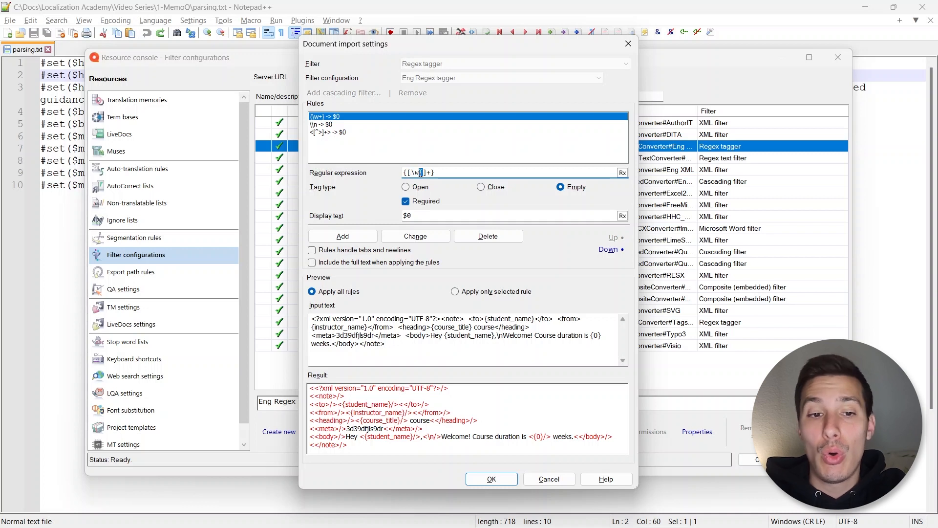
click(423, 173)
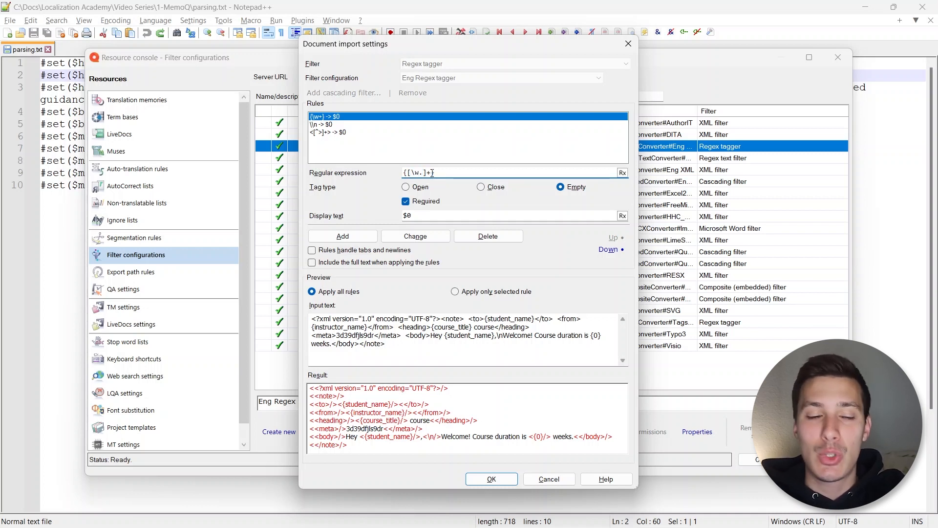
key(BackSpace)
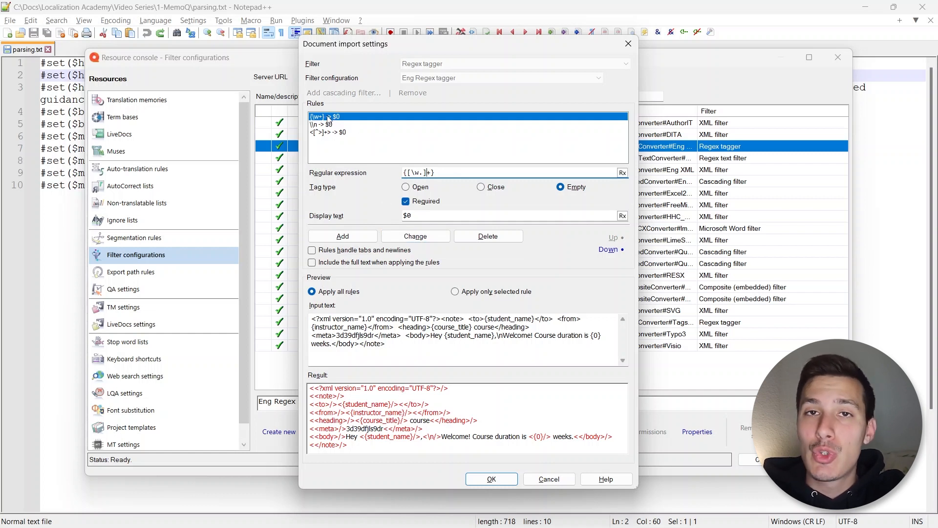
- Apply {[\w.]+} to the selected rule and replace the preview's input text with the full content of parsing.txt
click(414, 237)
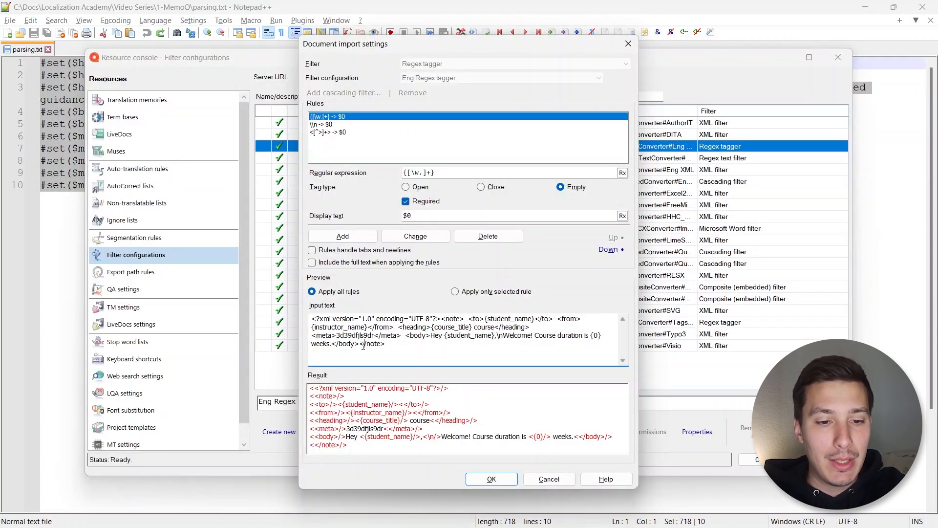
key(ctrl+a)
key(ctrl+v)
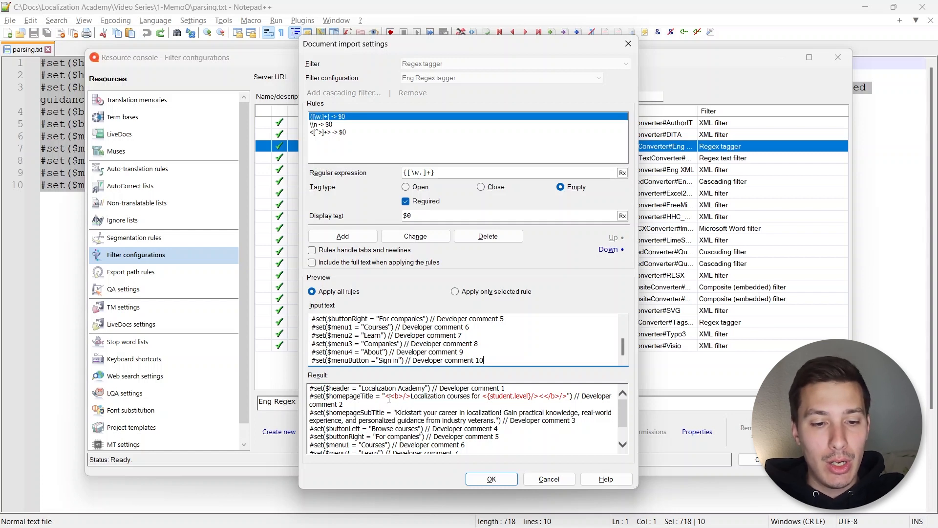
- Examine how the <b> and </b> tags are marked in the preview result and save the Eng Regex tagger configuration
drag(390, 398, 386, 397)
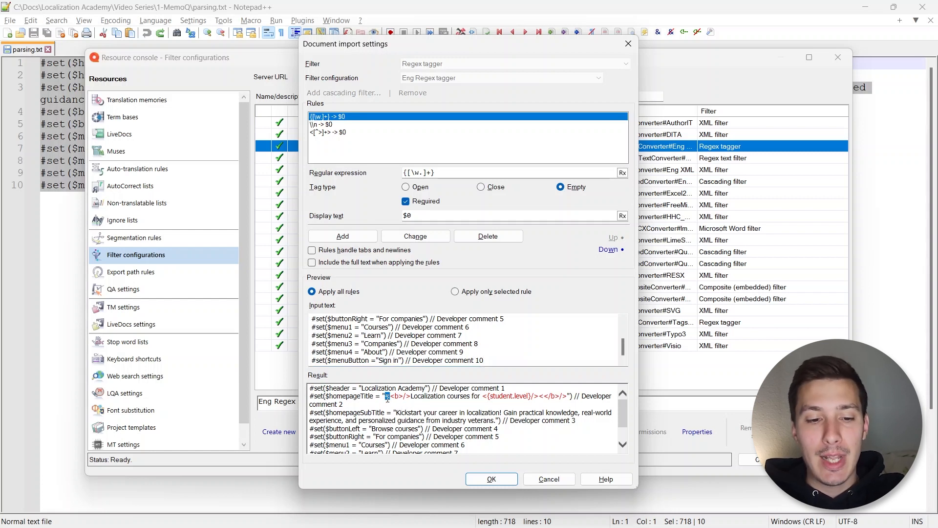
click(409, 399)
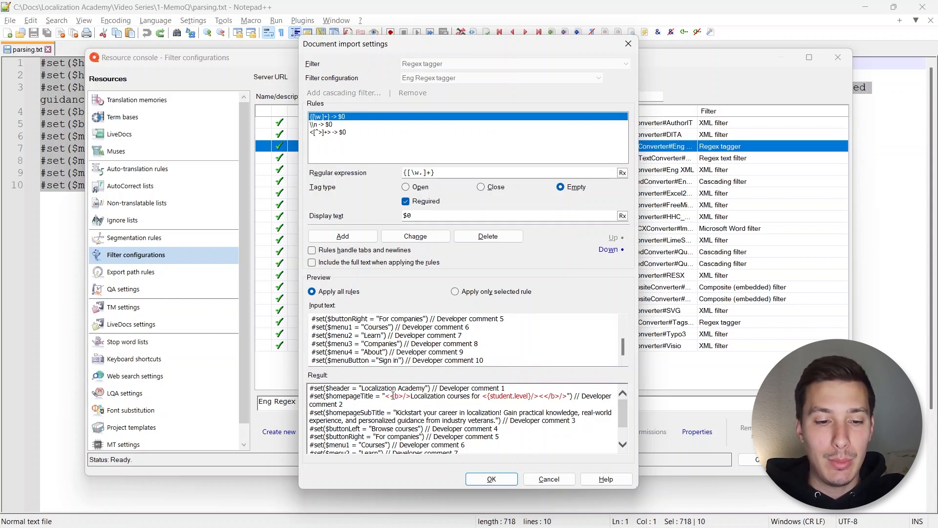
drag(389, 396, 406, 396)
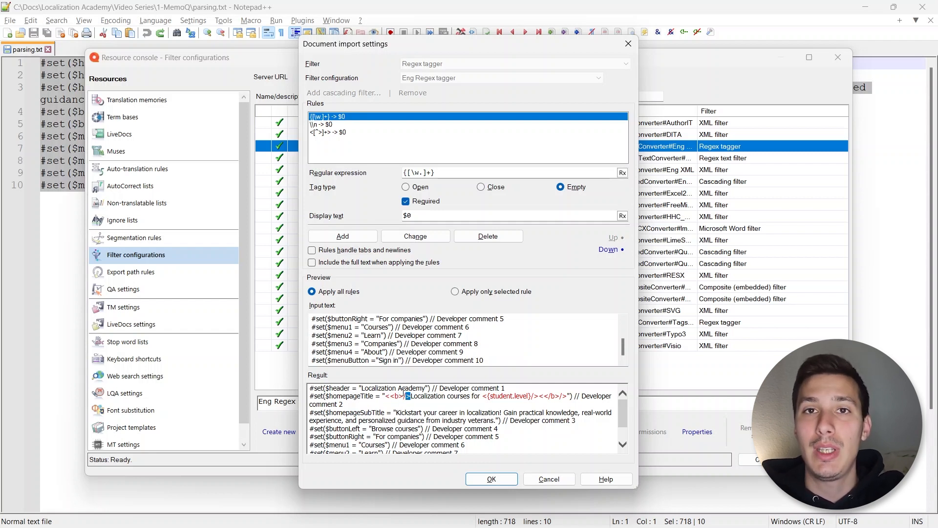
click(405, 396)
drag(395, 396, 406, 396)
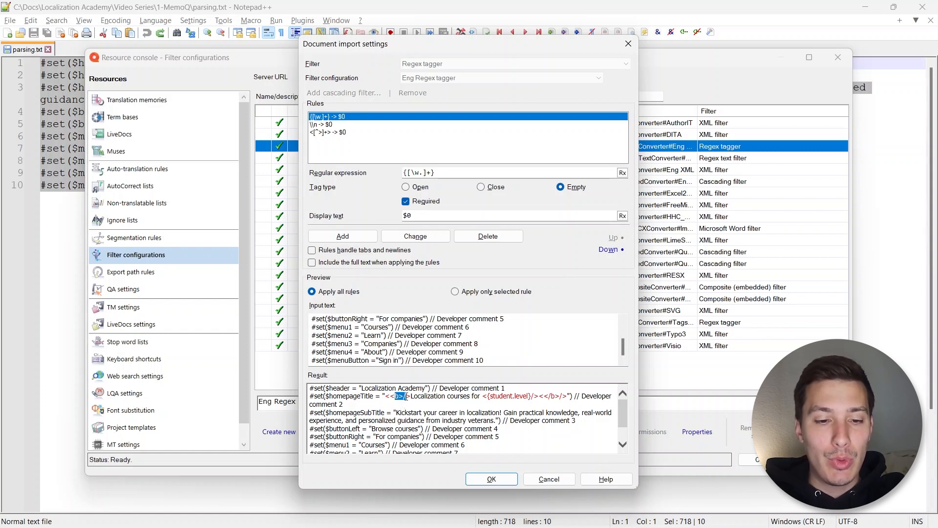
drag(562, 396, 528, 397)
click(513, 401)
scroll(489, 413, down, 2)
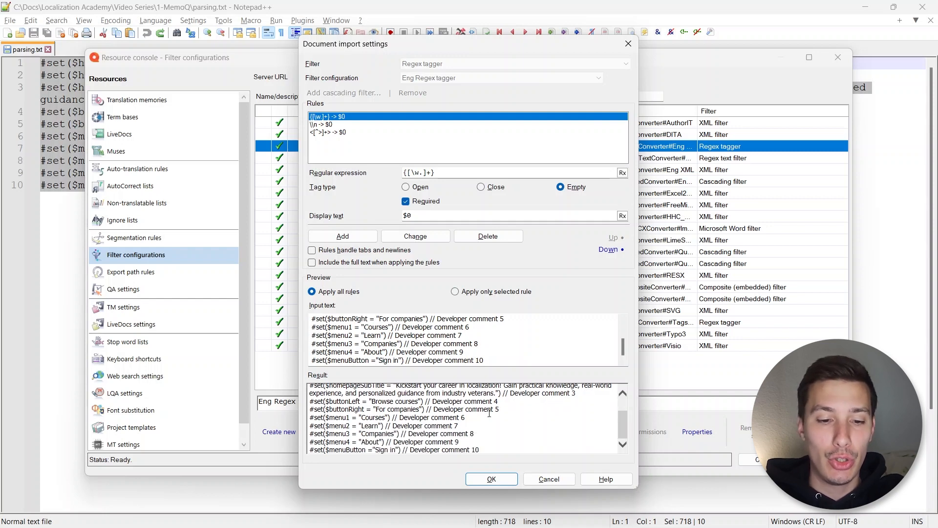
scroll(434, 423, up, 2)
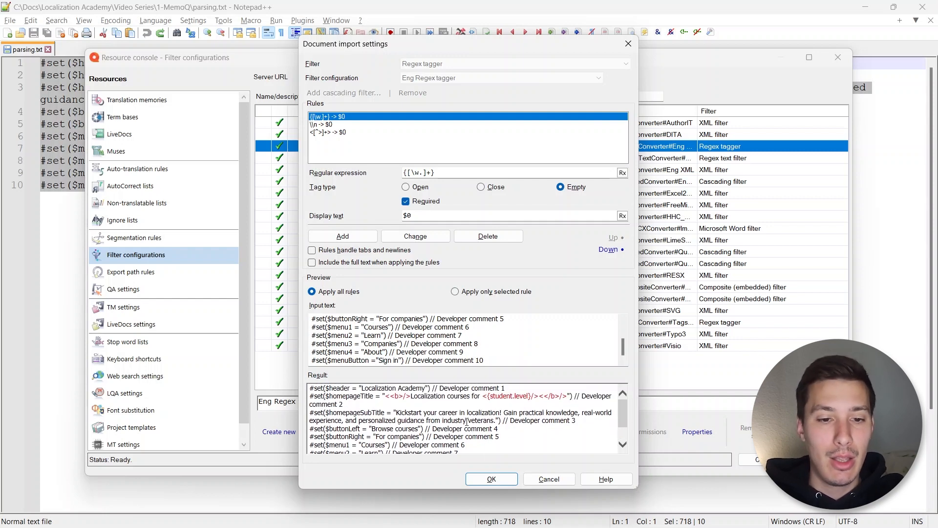
click(491, 479)
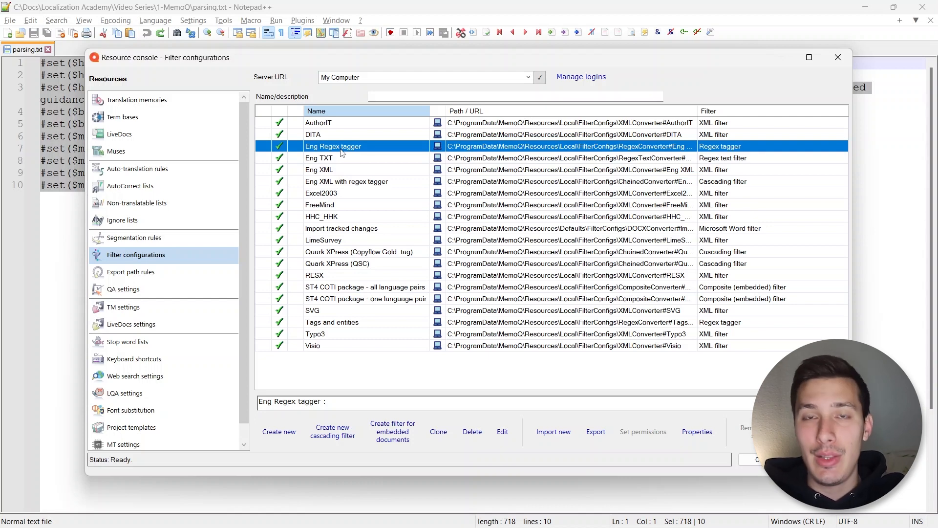
- Start a new cascading filter configuration named "Eng TXT with regex tagger", reviewing the existing Eng XML entries first
click(343, 179)
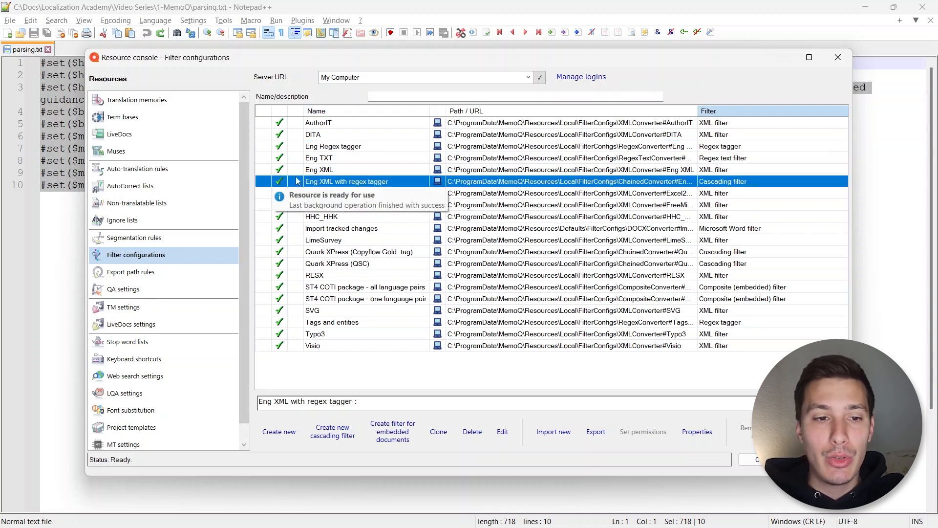
click(332, 172)
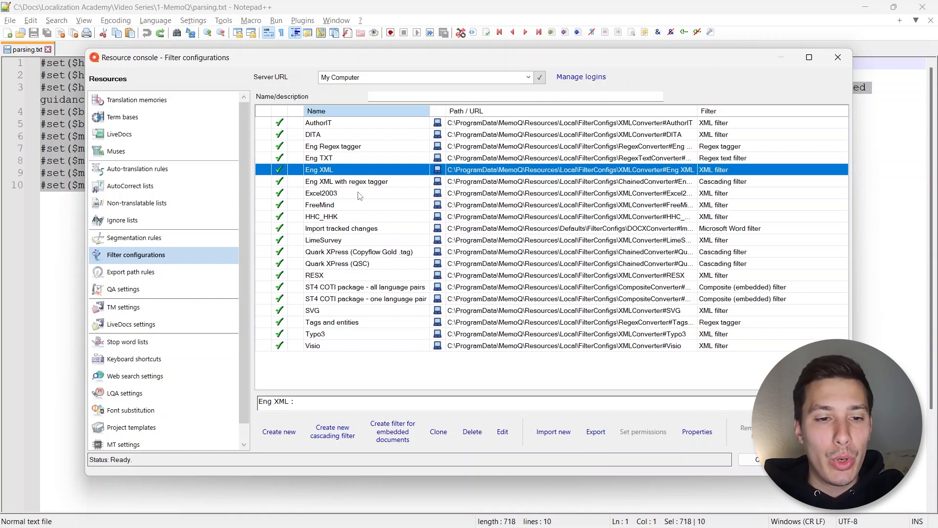
click(339, 440)
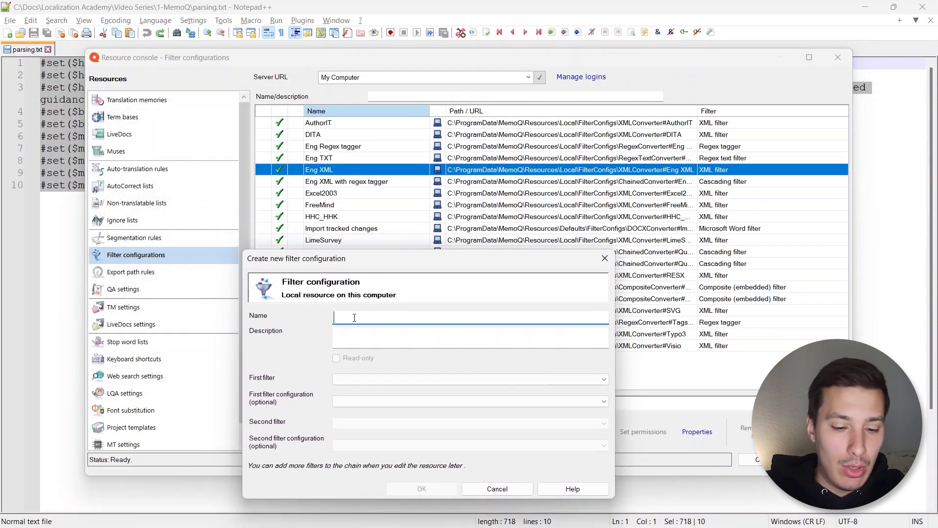
text(Eng T)
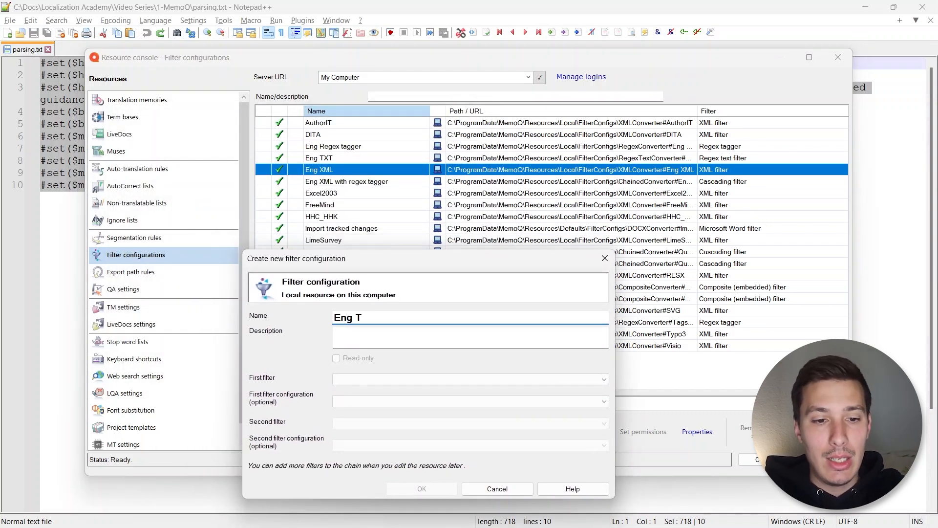
text(XT with reg)
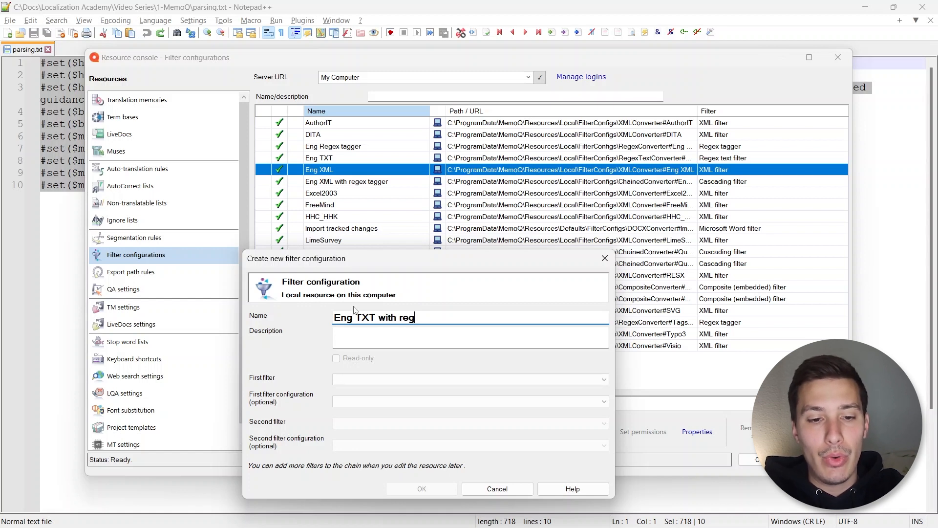
text(ex tagger)
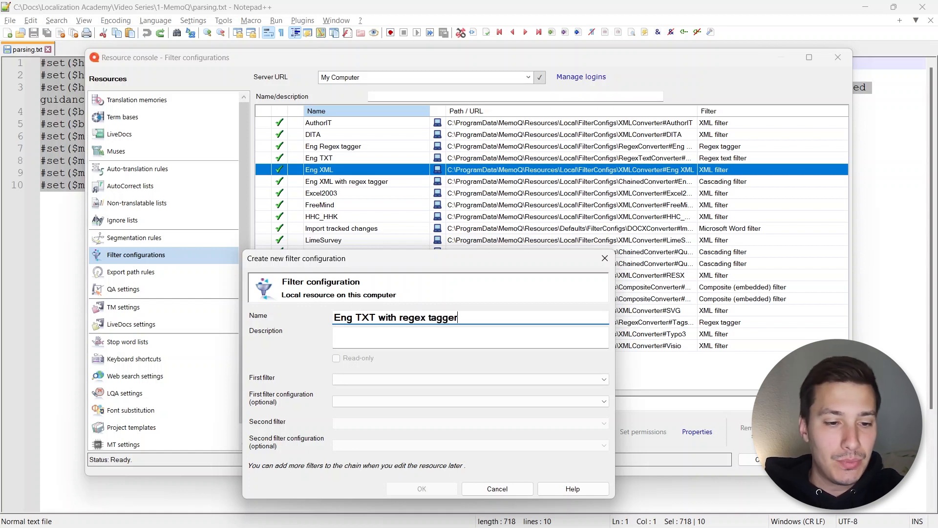
drag(366, 257, 372, 195)
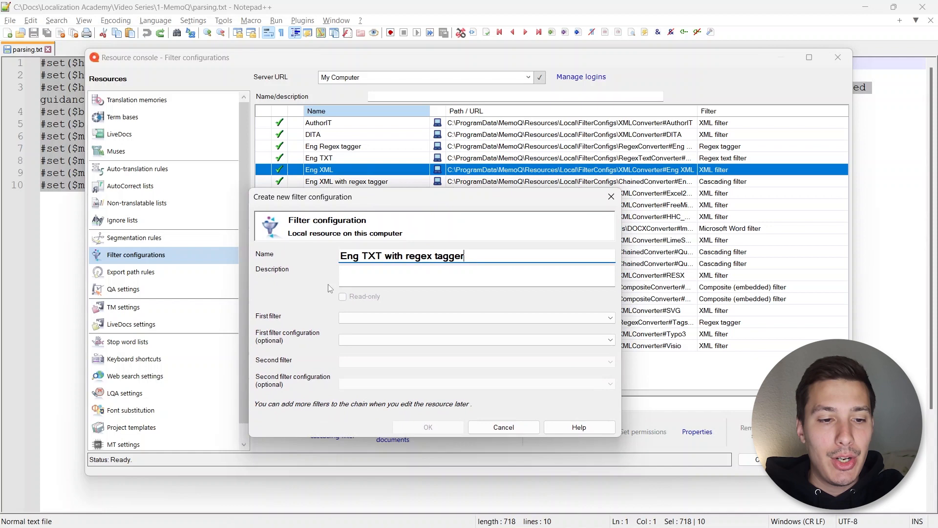
- Set the cascading filter's first filter to Regex text filter with the [local] Eng TXT configuration
click(363, 319)
scroll(382, 252, down, 3)
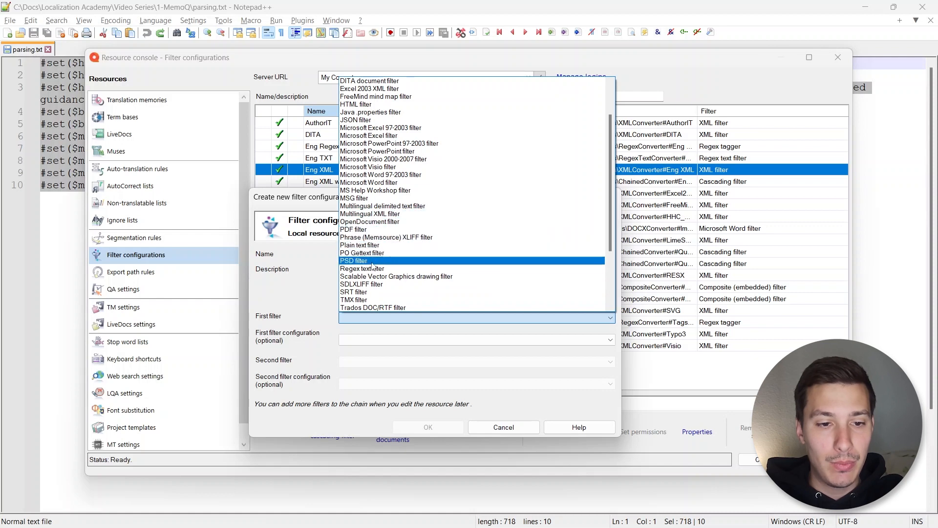
click(371, 269)
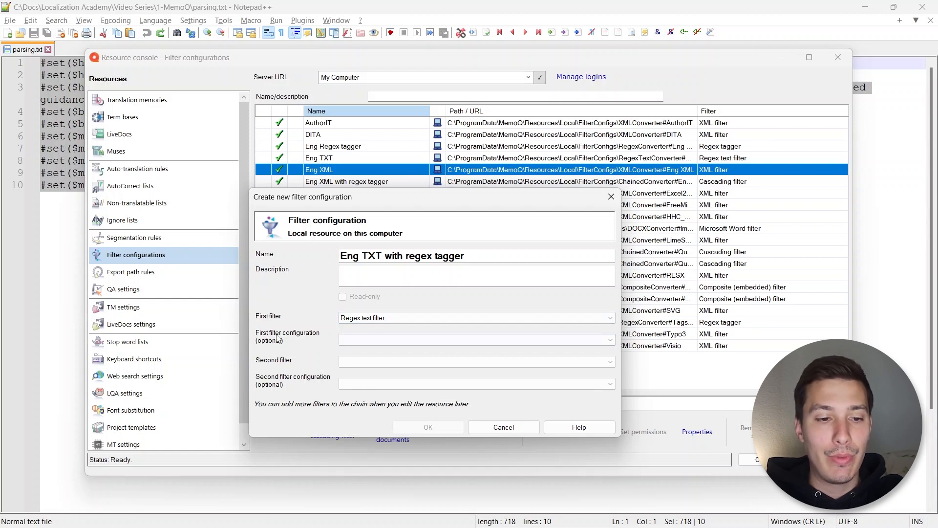
click(356, 339)
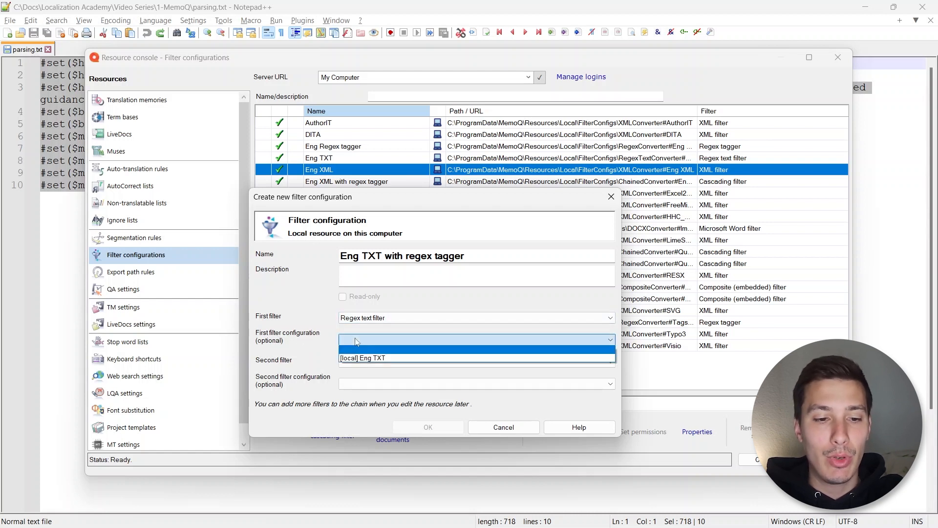
click(375, 359)
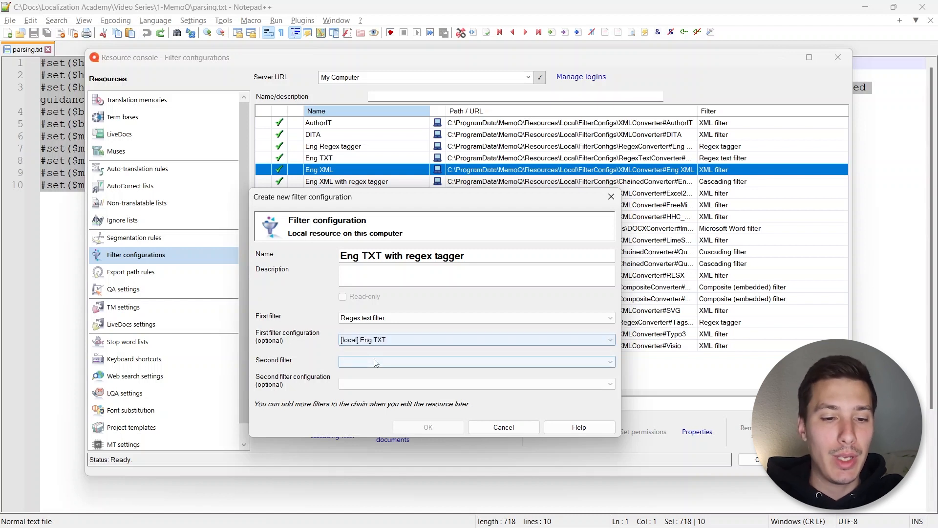
drag(360, 202, 359, 178)
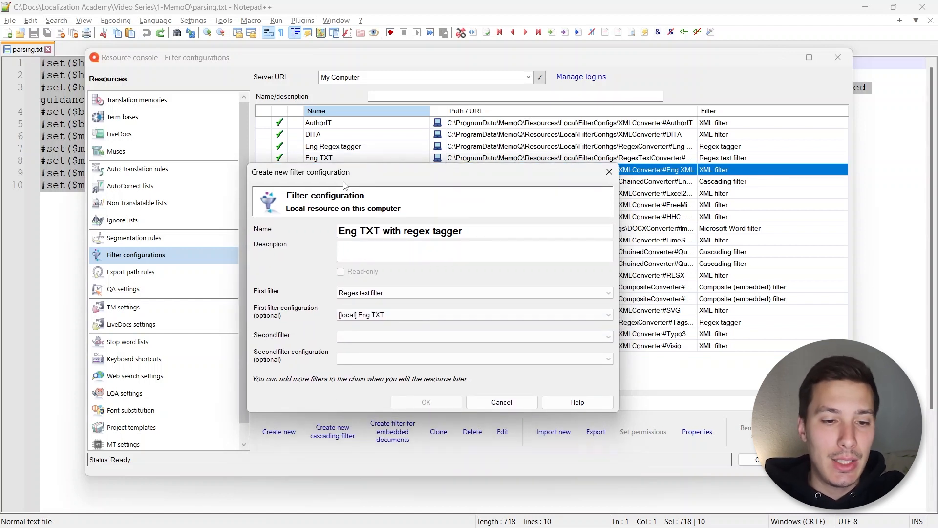
- Set the cascading filter's second filter to Regex tagger with the [local] Eng Regex tagger configuration and create the resource
click(368, 342)
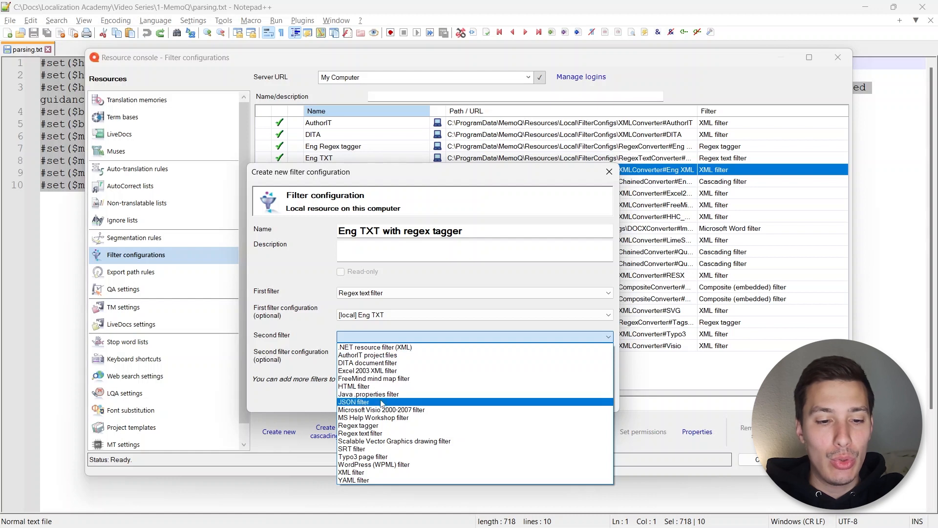
click(373, 426)
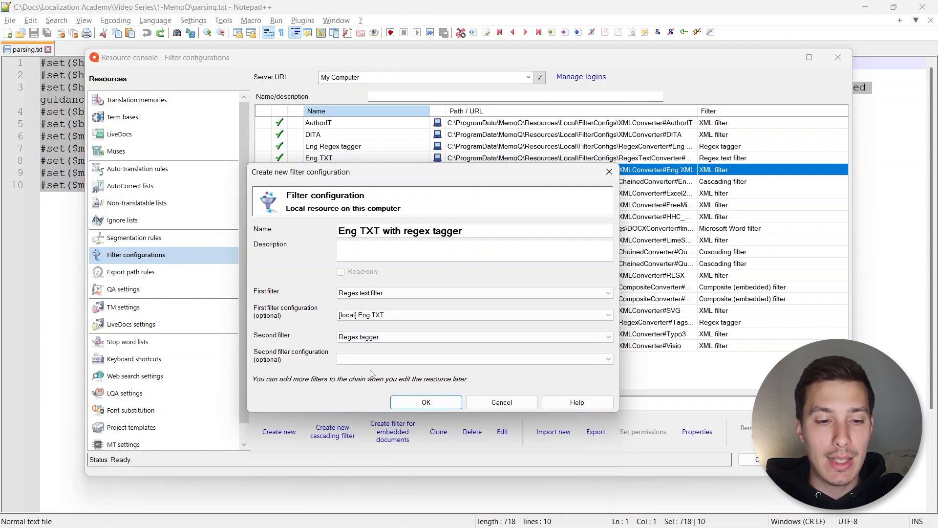
click(367, 359)
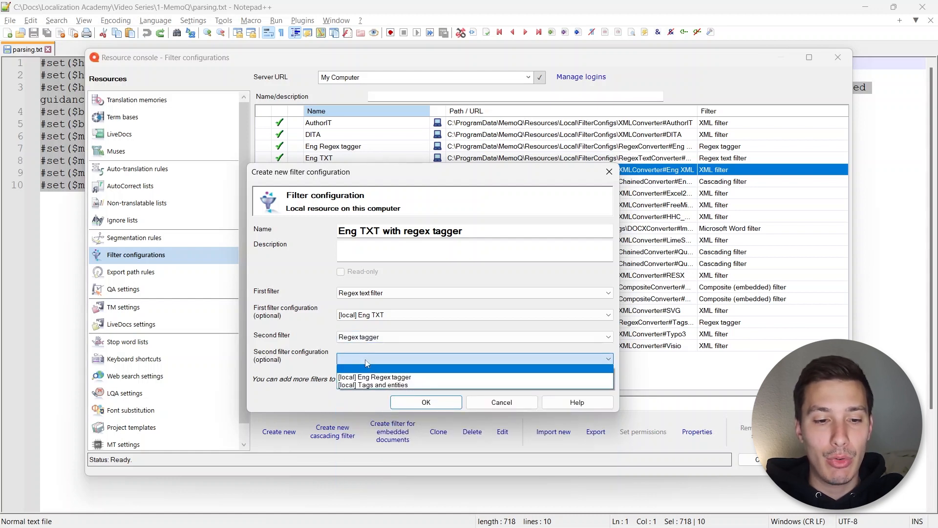
click(379, 377)
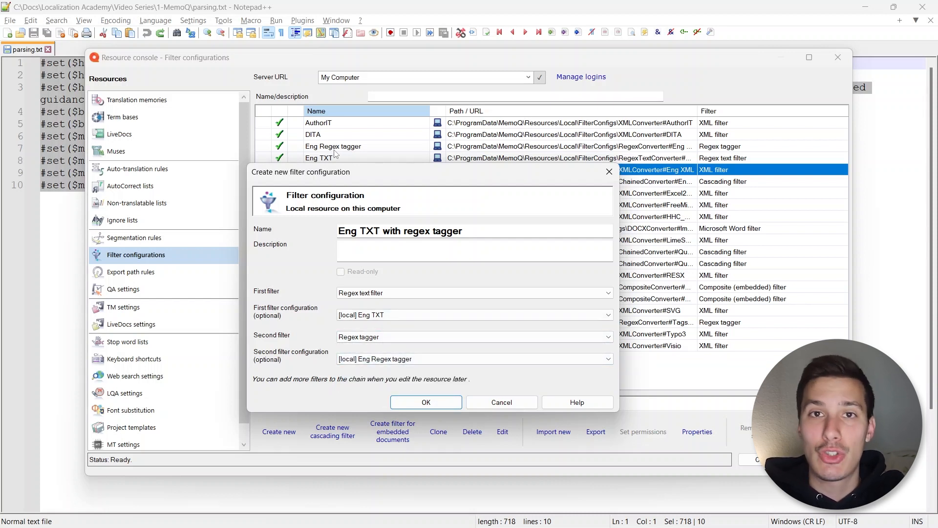
click(425, 403)
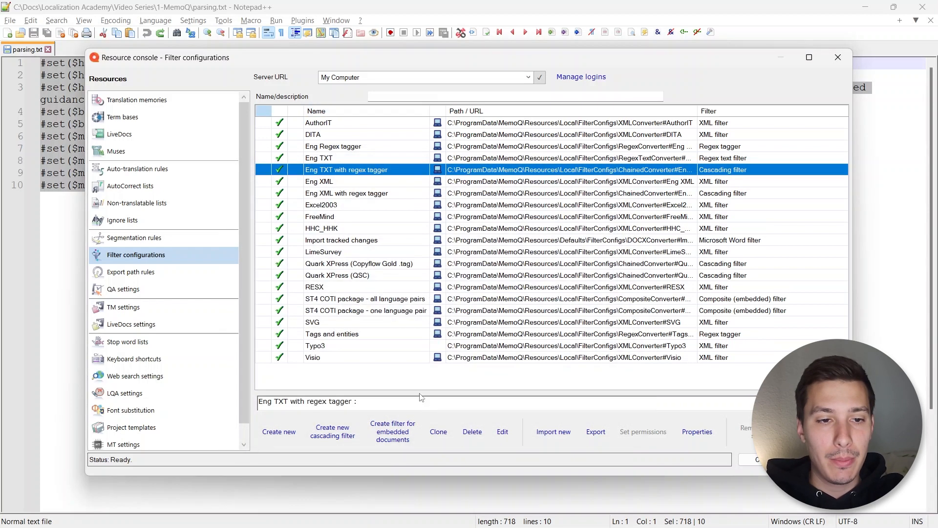
- Review the Regex text filter and Regex tagger settings chained in "Eng TXT with regex tagger", leave them unsaved and close the resource console
right_click(367, 170)
click(397, 235)
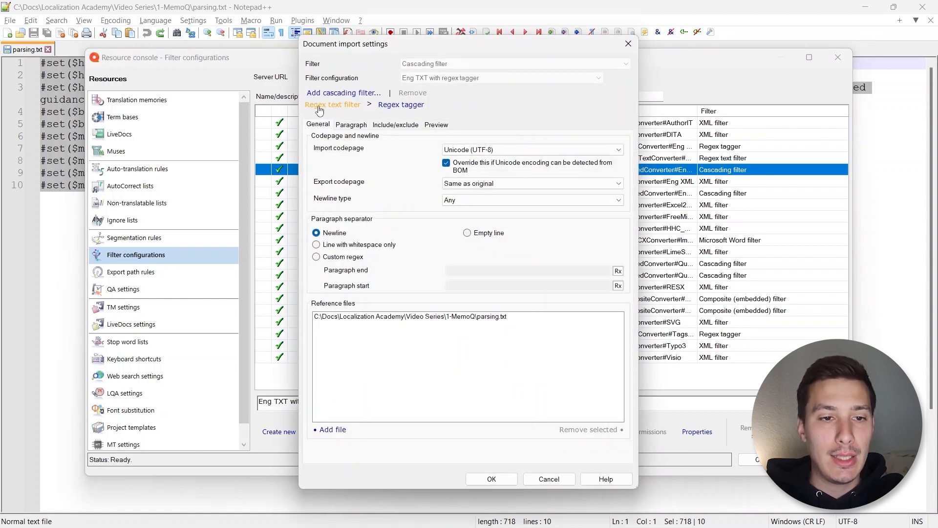
click(398, 110)
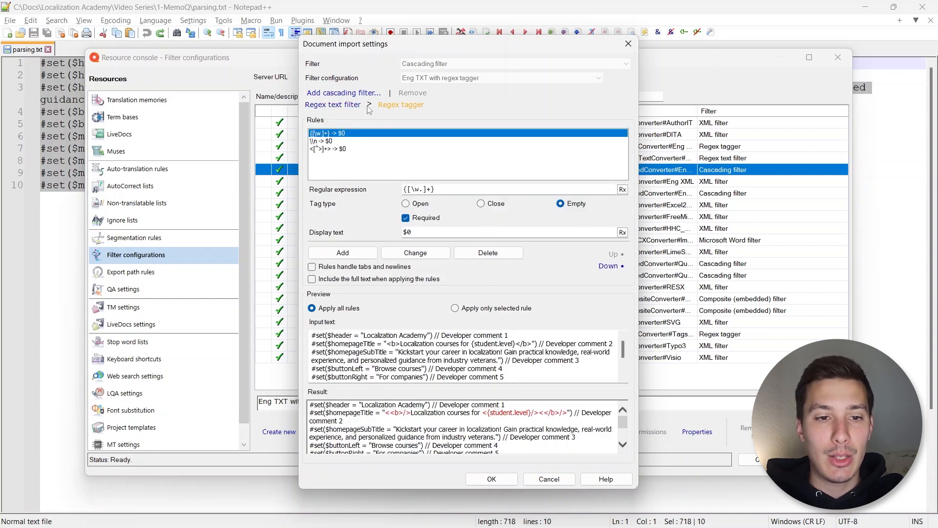
click(339, 105)
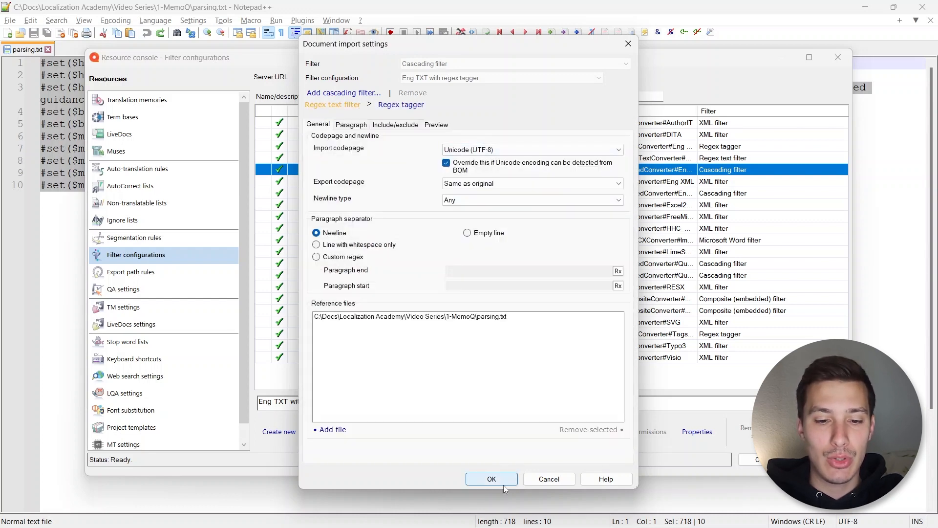
click(548, 482)
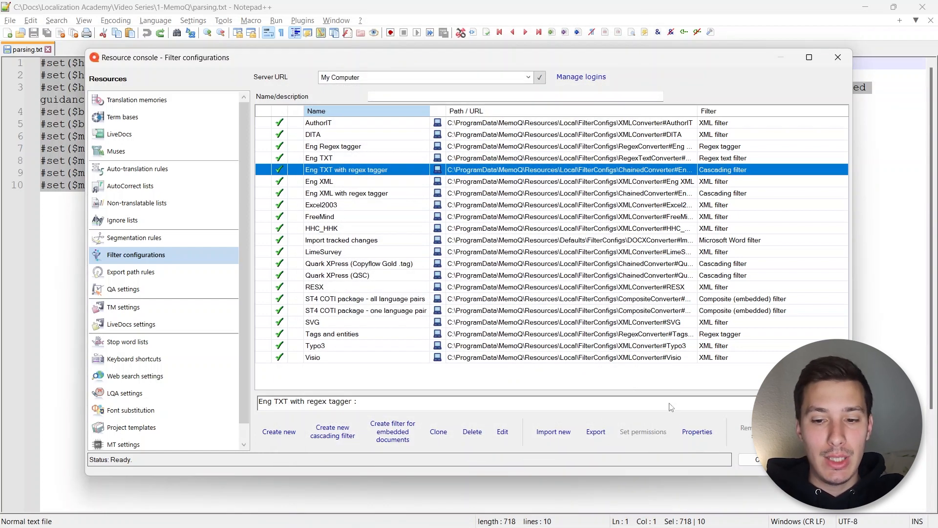
click(768, 461)
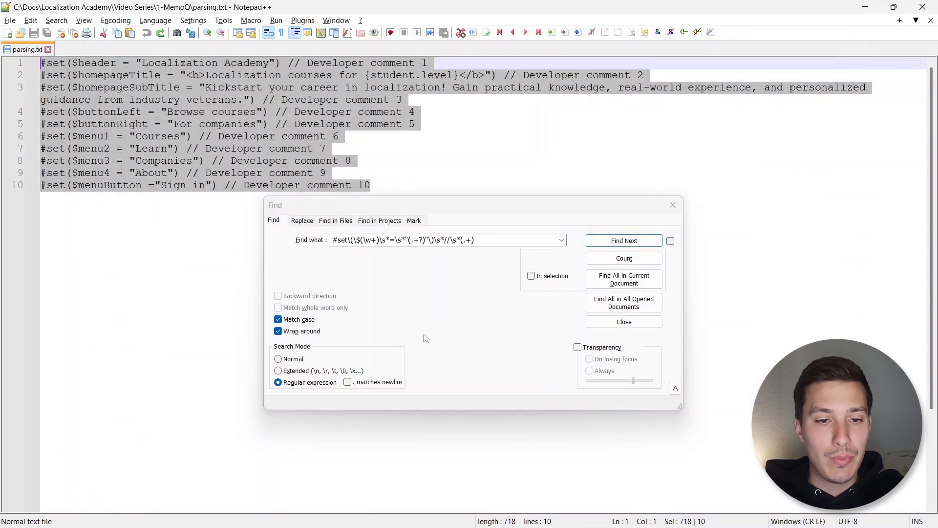
- Switch to the memoQ project and start an import with options for parsing.txt in the project's translations
key(alt+Tab)
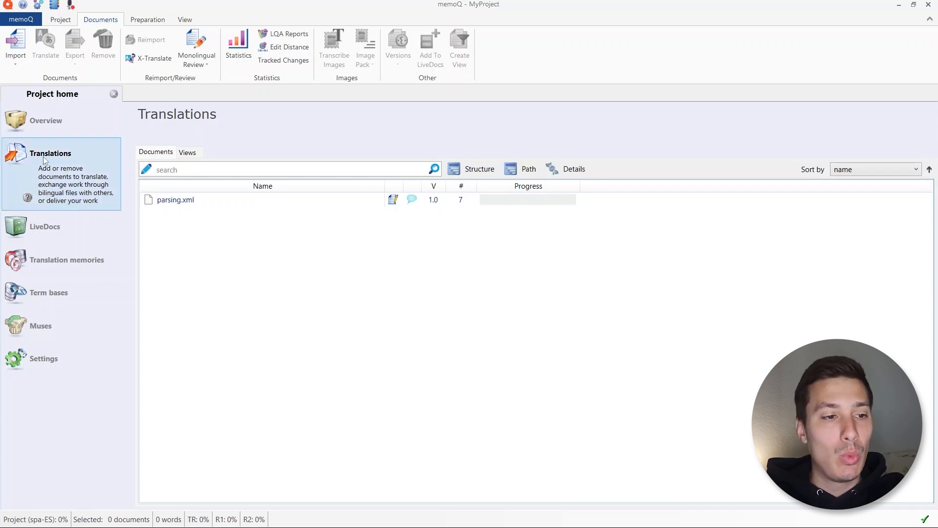
right_click(183, 237)
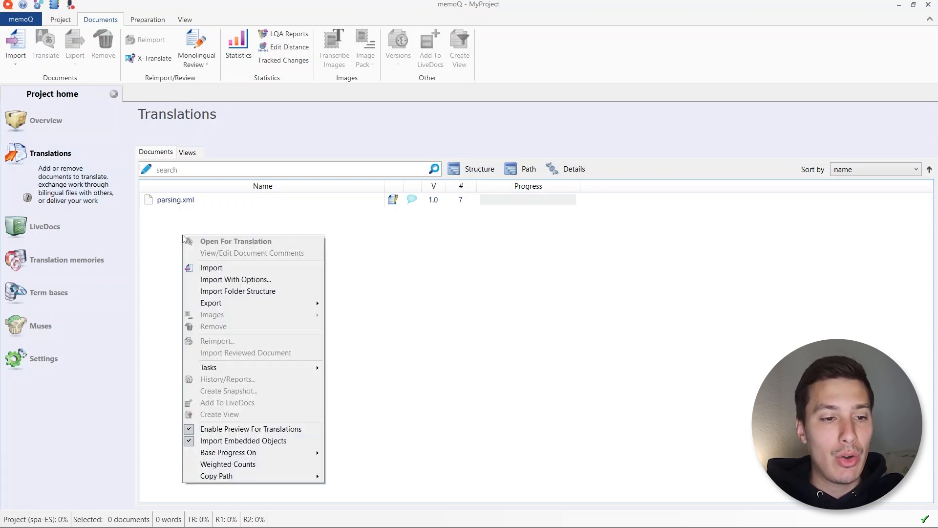
click(233, 280)
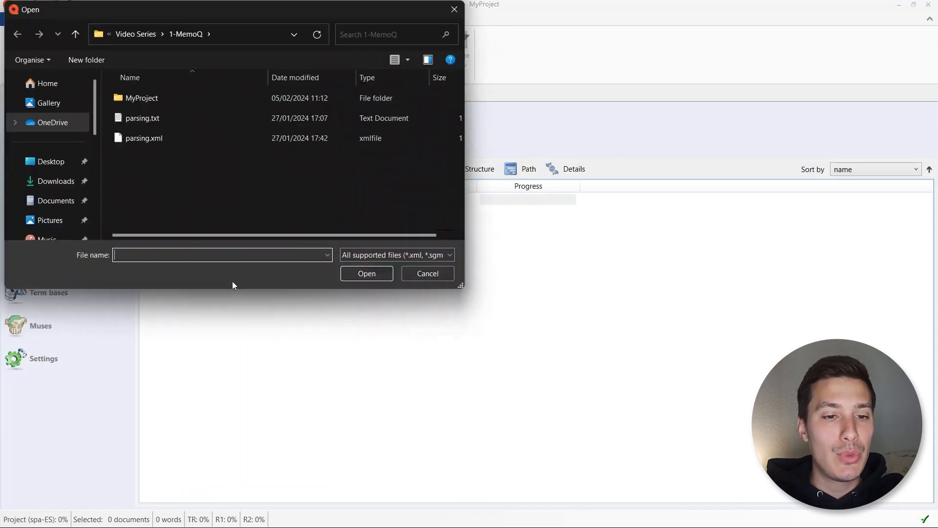
double_click(149, 119)
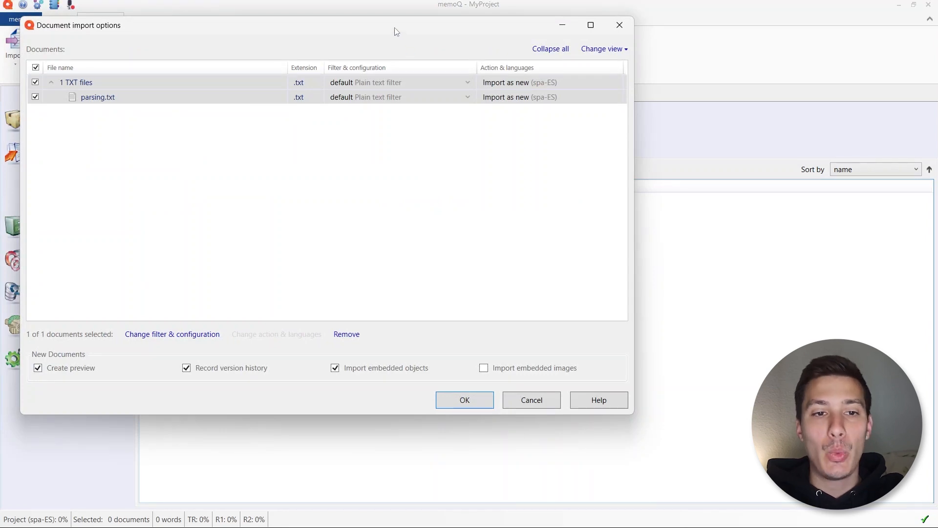
drag(396, 32, 425, 45)
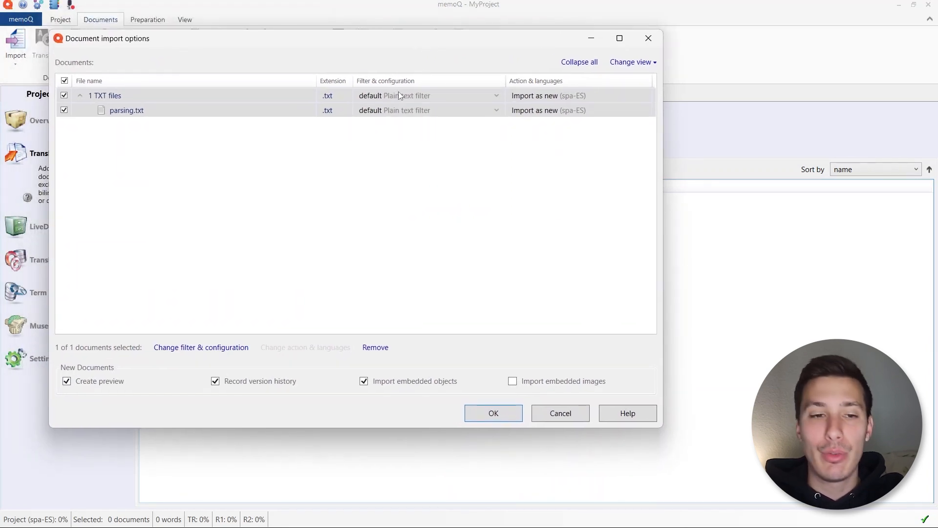
- Assign the "Eng TXT with regex tagger" cascading filter to parsing.txt and import the document
click(496, 112)
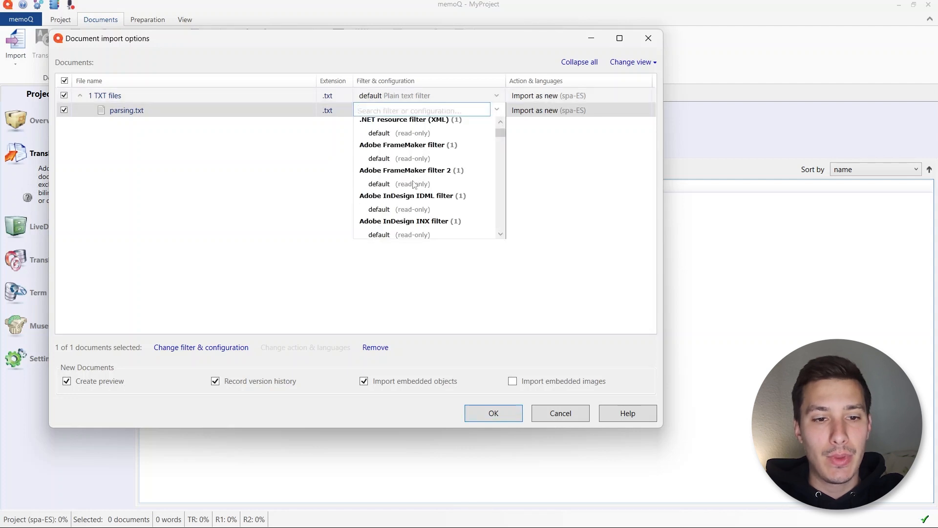
scroll(413, 184, down, 5)
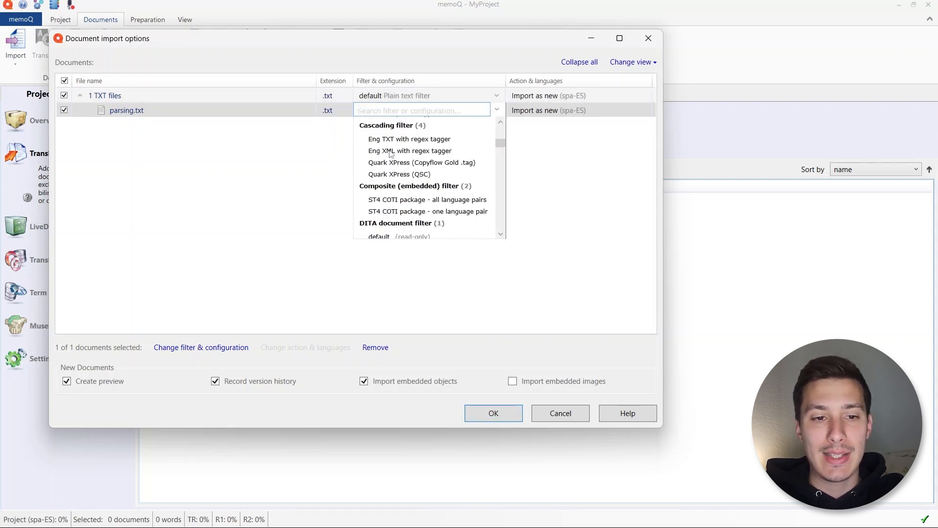
click(415, 140)
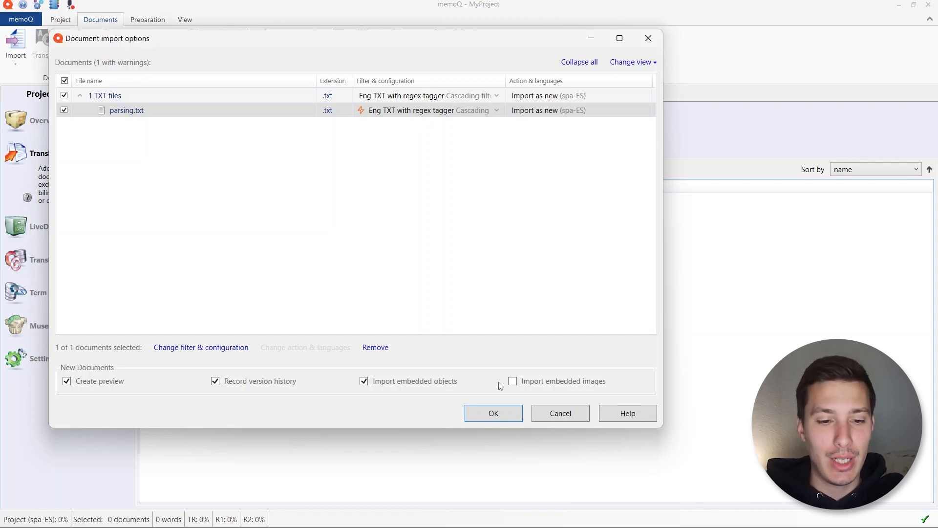
click(491, 419)
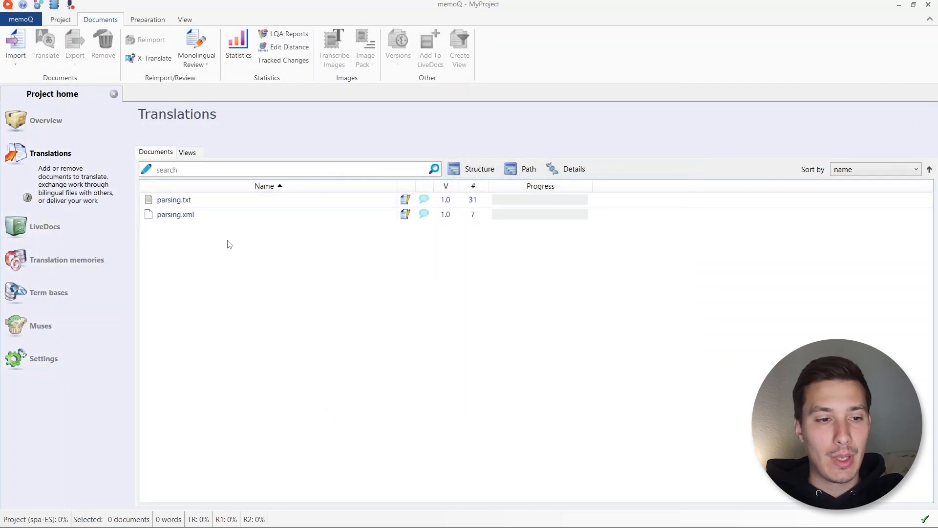
- Open the imported parsing.txt for translation and look over the original file's lines in Notepad++ for comparison
click(181, 203)
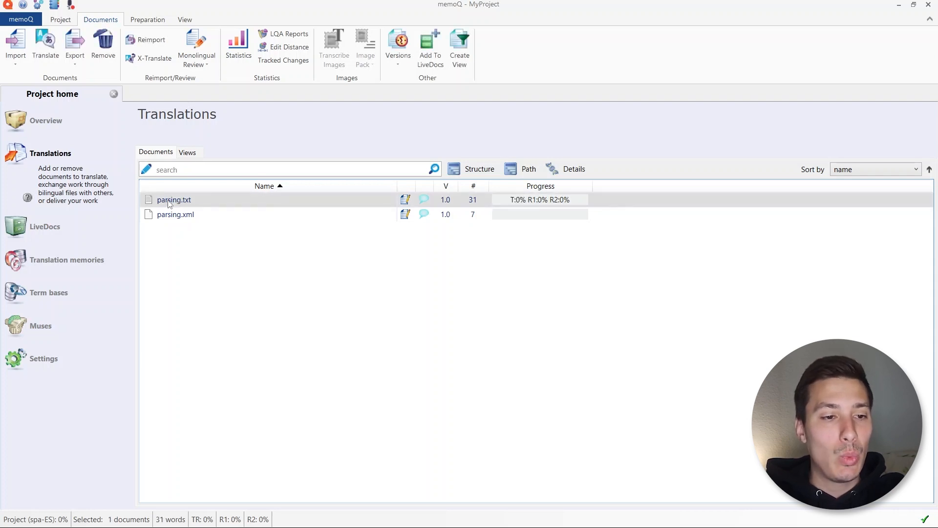
double_click(171, 201)
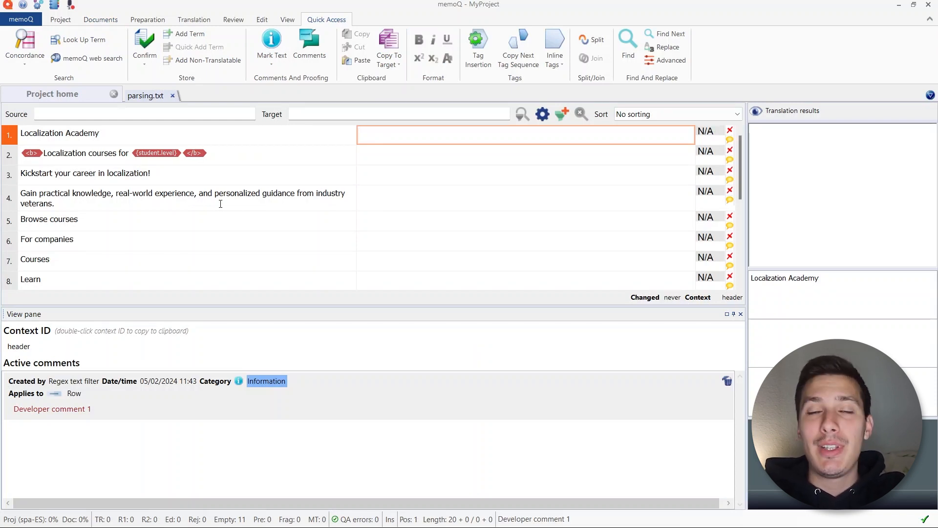
key(alt+Tab)
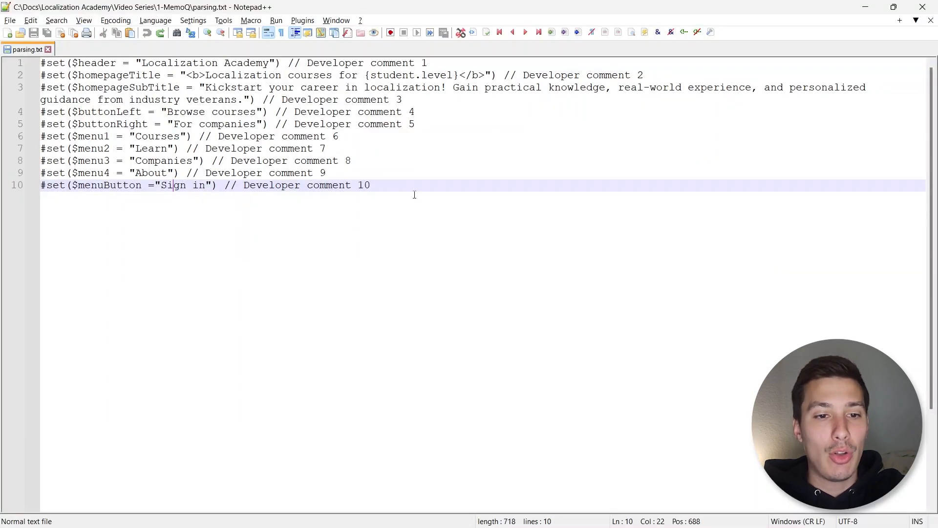
drag(414, 194, 92, 64)
click(110, 98)
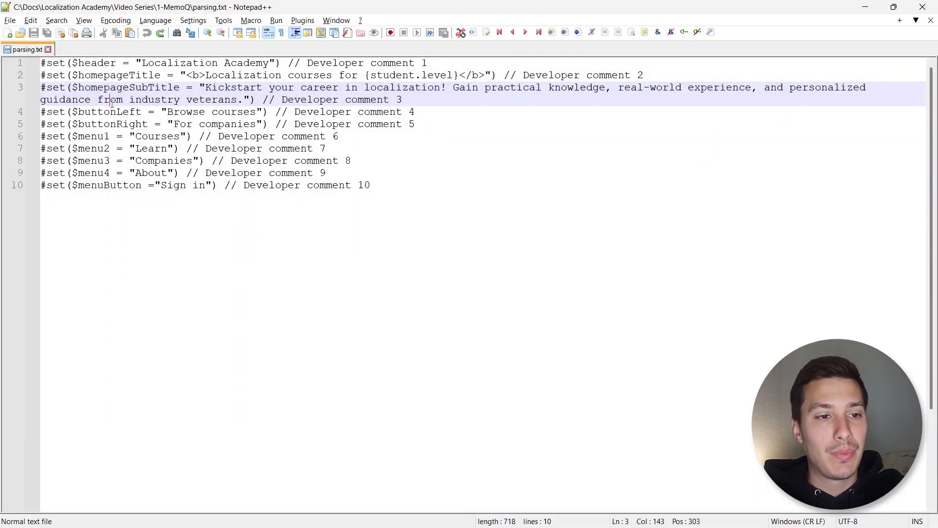
key(alt+Tab)
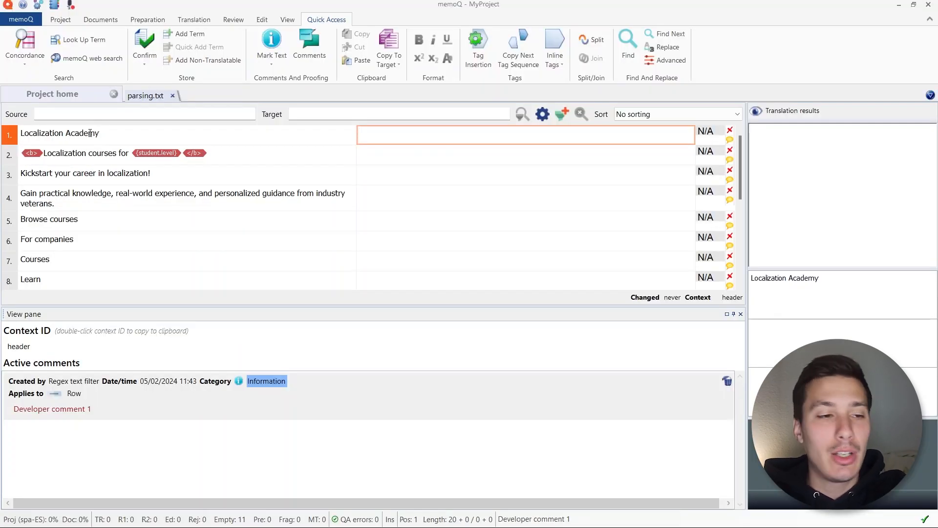
- Examine the extracted source segments, including how the tags and placeholder in segment 2 are protected
drag(108, 132, 22, 135)
drag(112, 153, 65, 152)
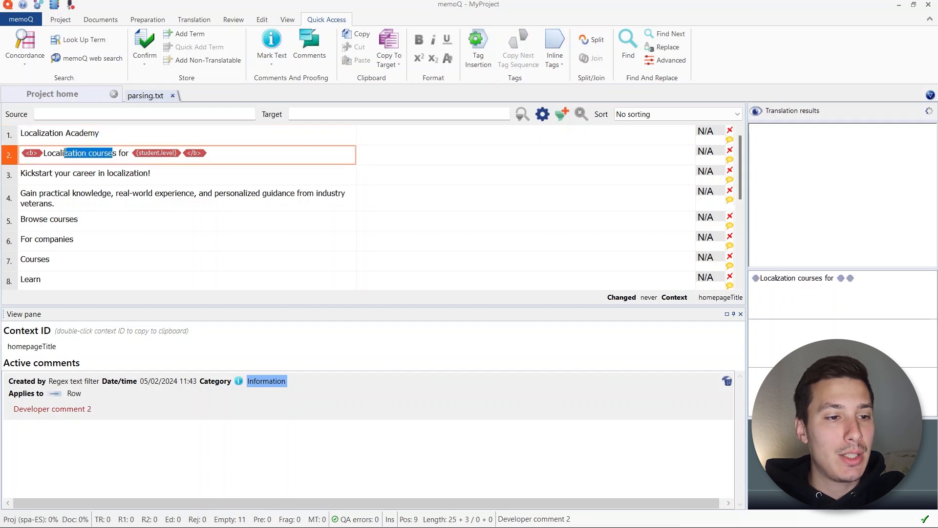
drag(167, 171, 32, 172)
click(49, 170)
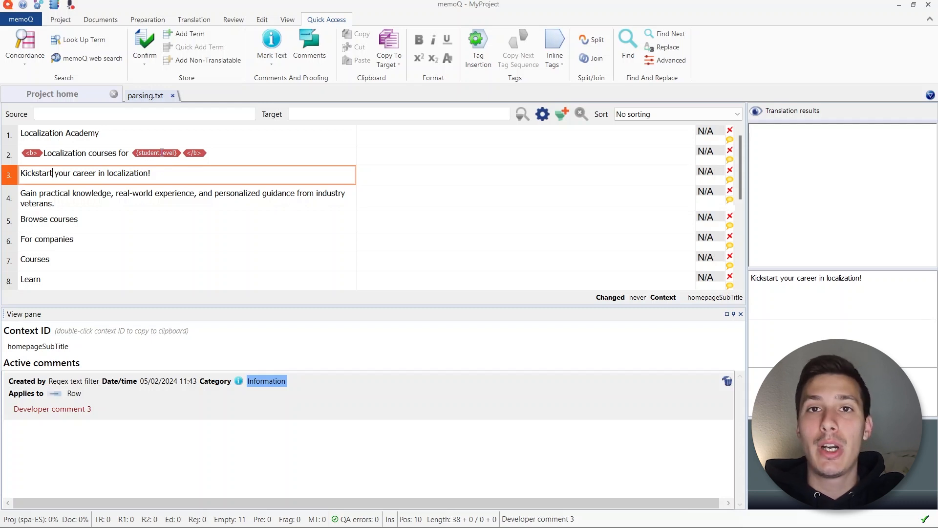
scroll(122, 205, down, 3)
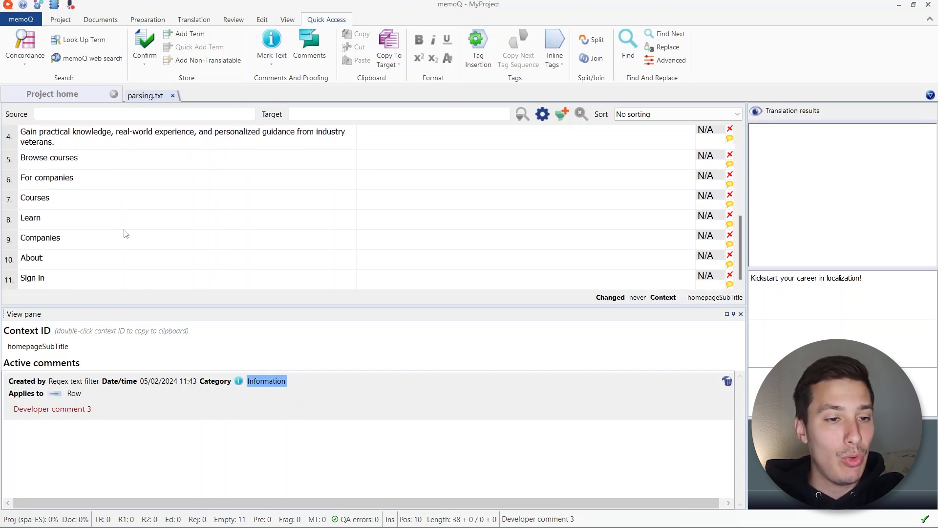
scroll(90, 223, up, 3)
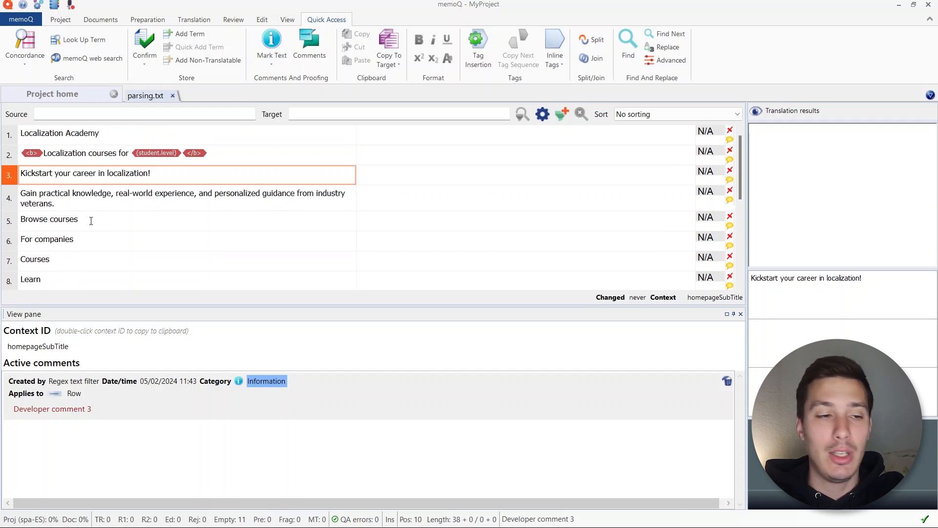
- Compare the "Localization Academy" segment's context ID and comment in memoQ with its line in Notepad++
click(114, 137)
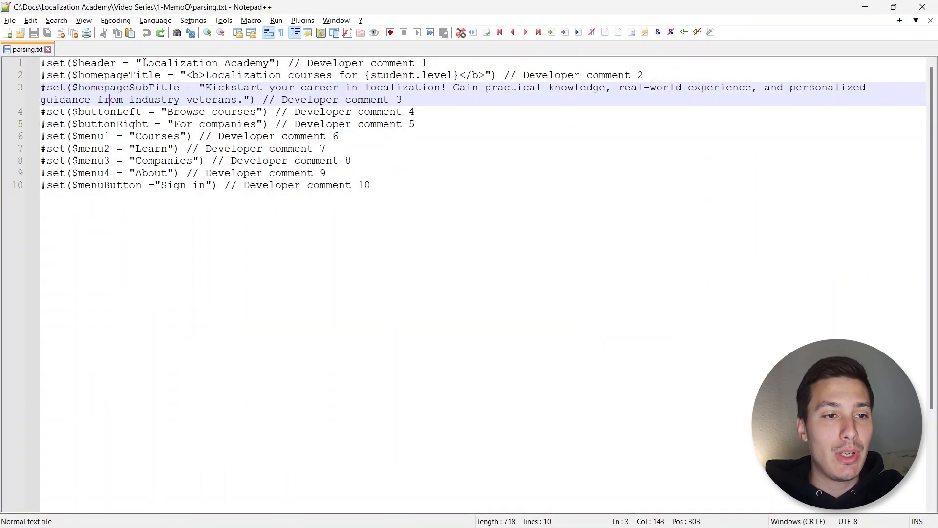
drag(142, 63, 268, 63)
double_click(94, 64)
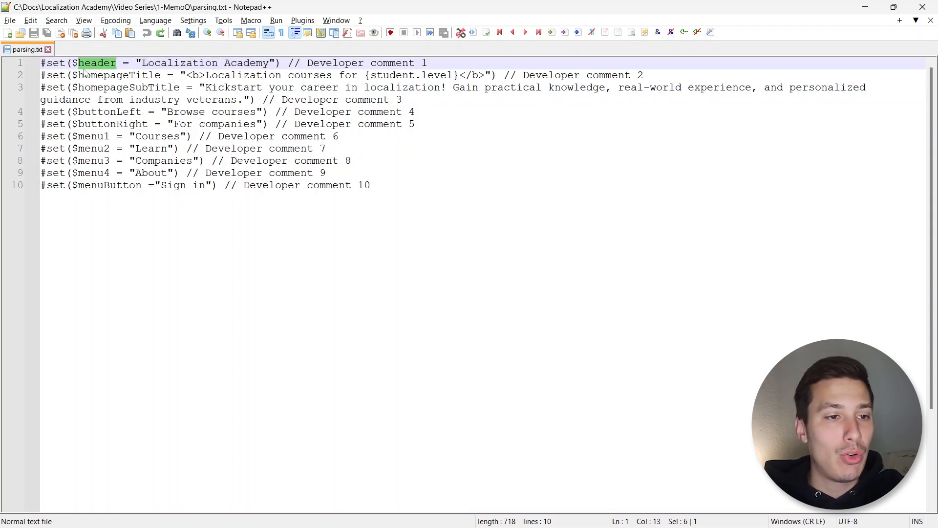
drag(307, 62, 428, 63)
key(alt+Tab)
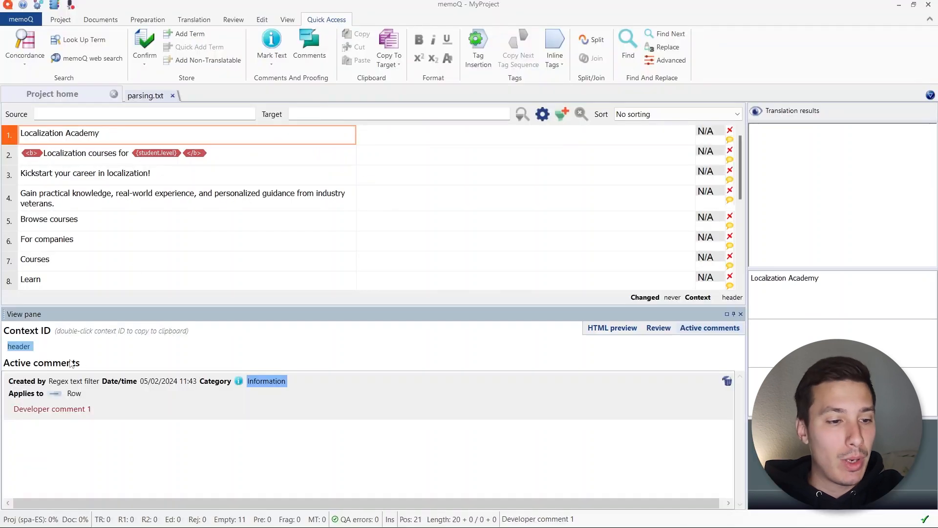
click(26, 411)
drag(14, 410, 92, 409)
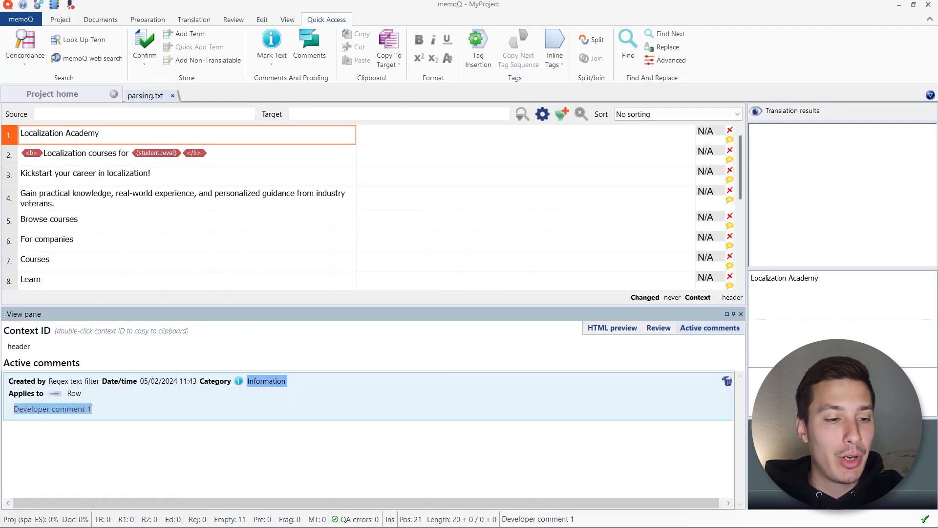
- Check the "For companies" segment's context ID and developer comment in memoQ against the matching line in Notepad++
scroll(87, 223, down, 1)
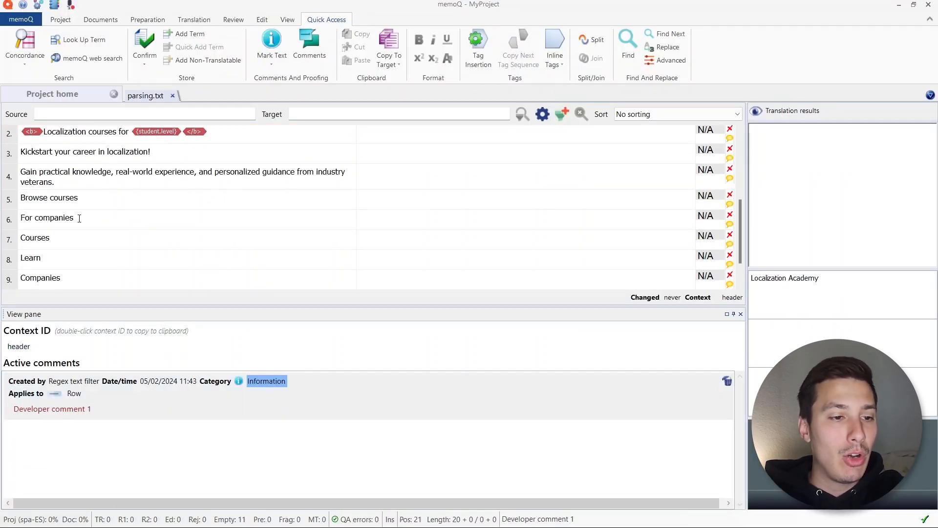
click(78, 218)
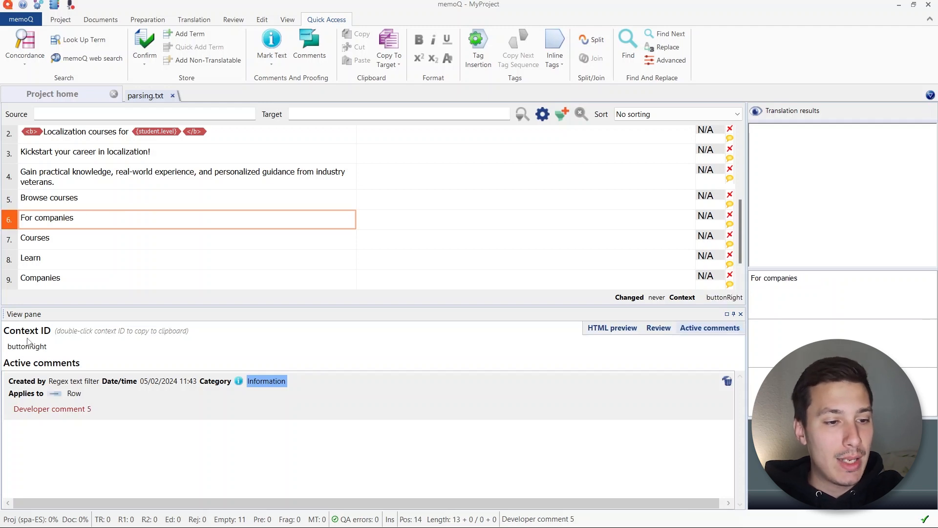
drag(49, 346, 8, 346)
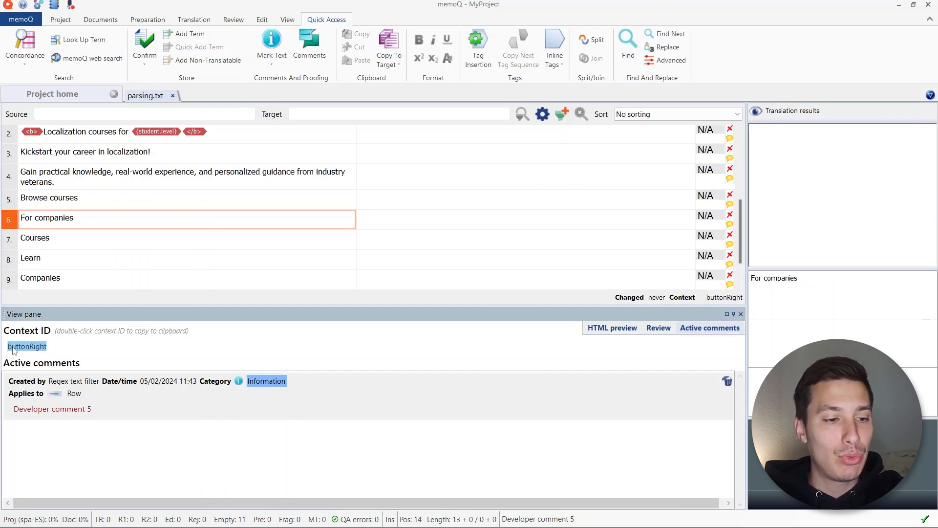
key(alt+Tab)
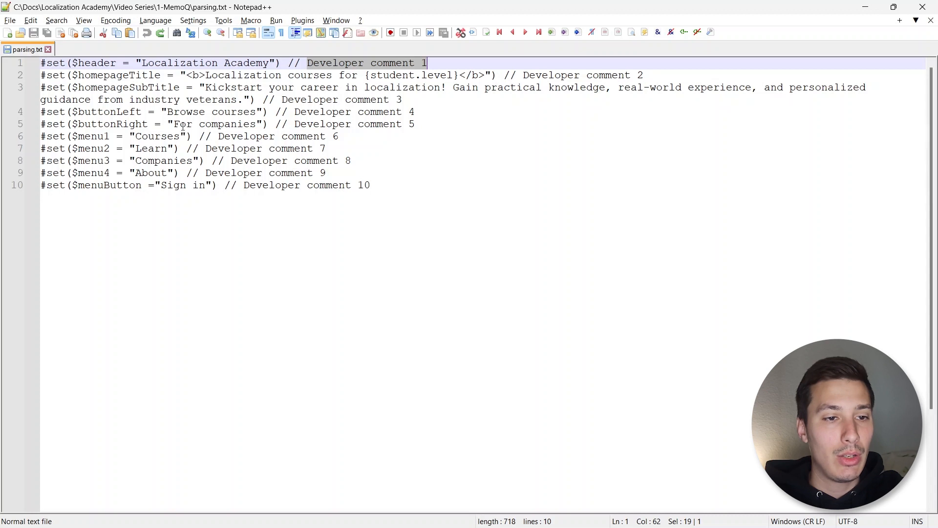
drag(174, 123, 415, 125)
double_click(104, 126)
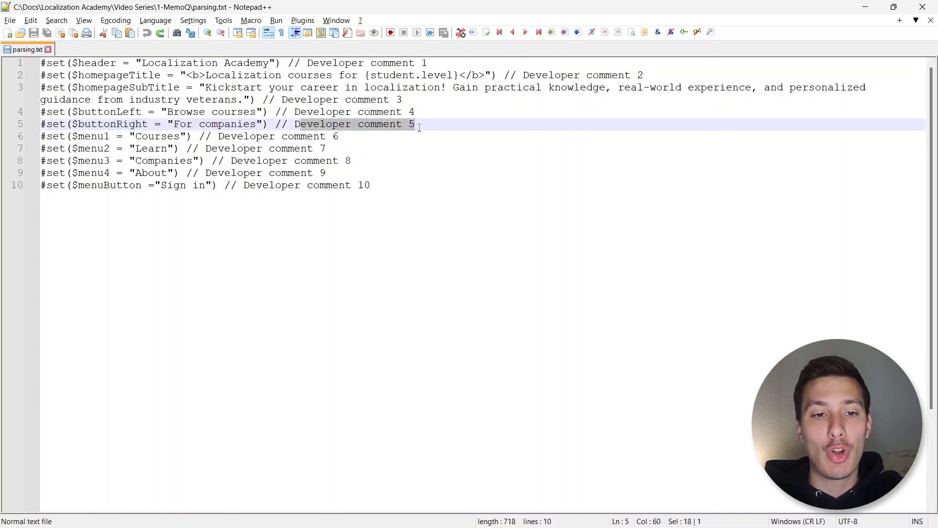
key(alt+Tab)
drag(92, 410, 15, 409)
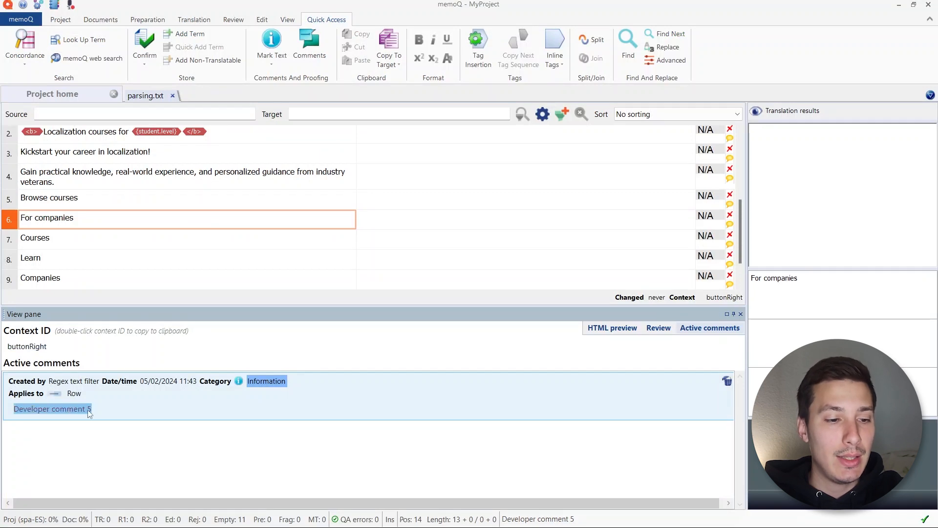
click(98, 409)
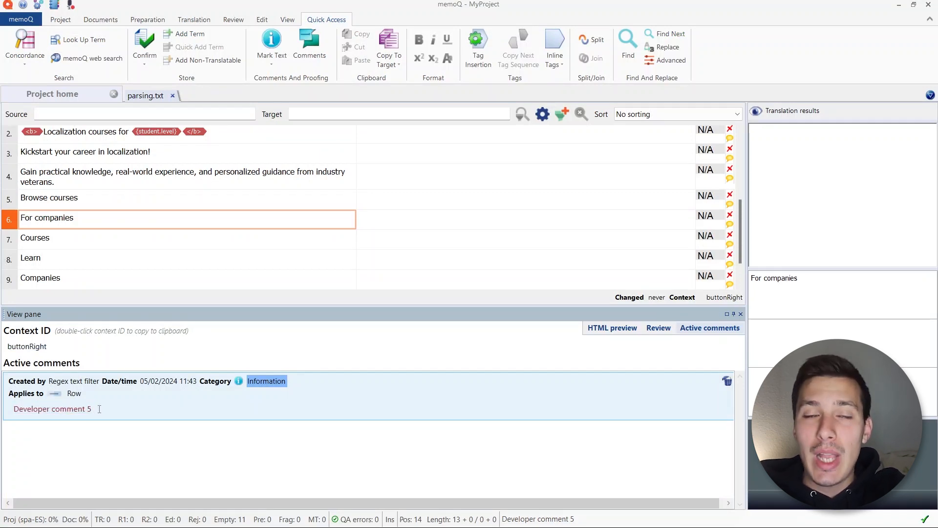